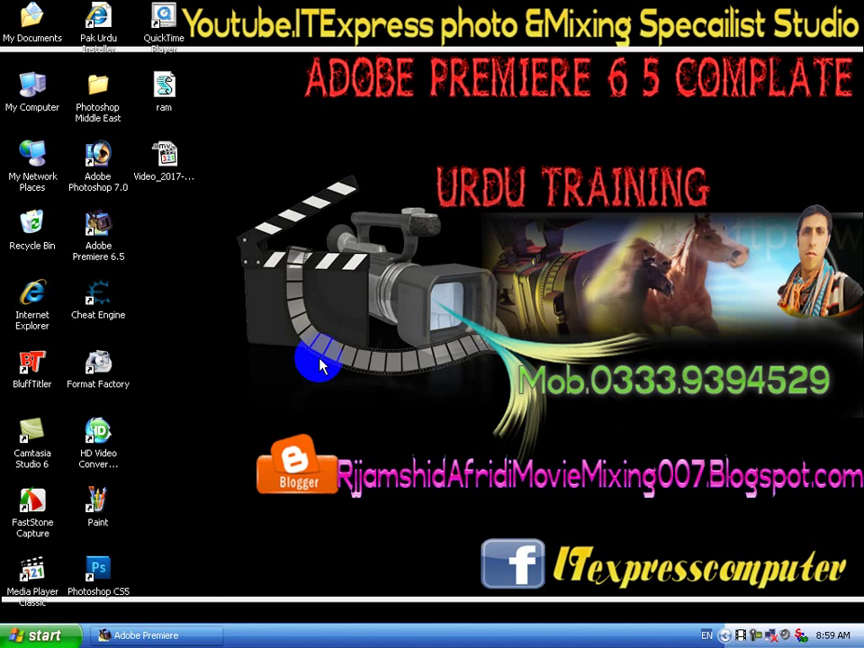
Drag the Video_2017 file into the Recycle Bin and empty the bin permanently
right_click(320, 365)
click(338, 382)
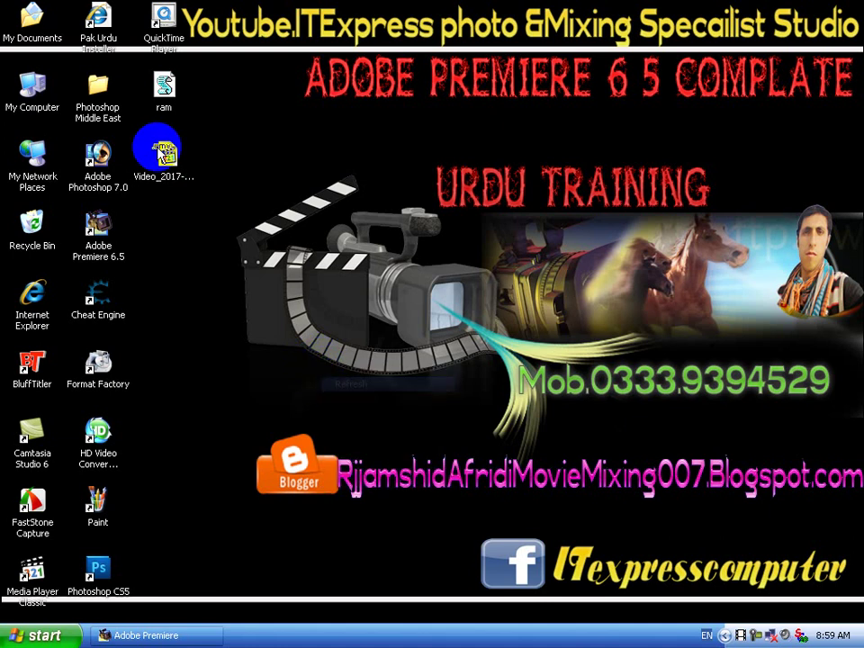
drag(163, 161, 36, 236)
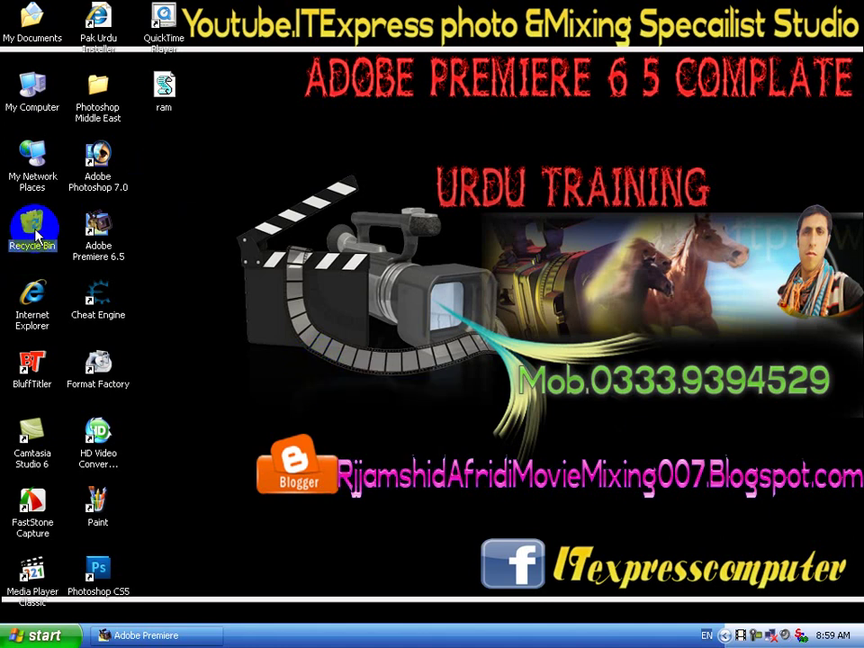
right_click(31, 232)
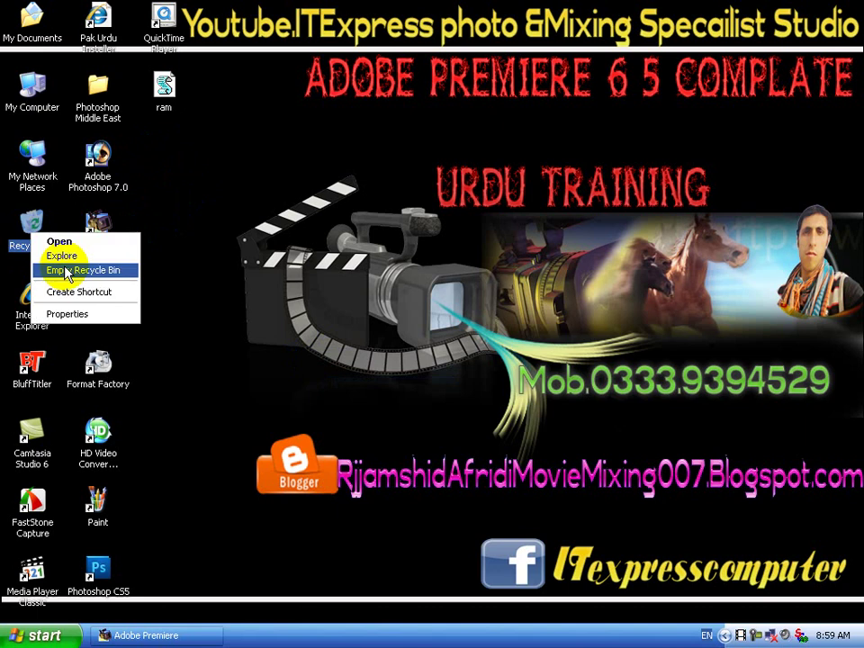
click(68, 270)
click(488, 351)
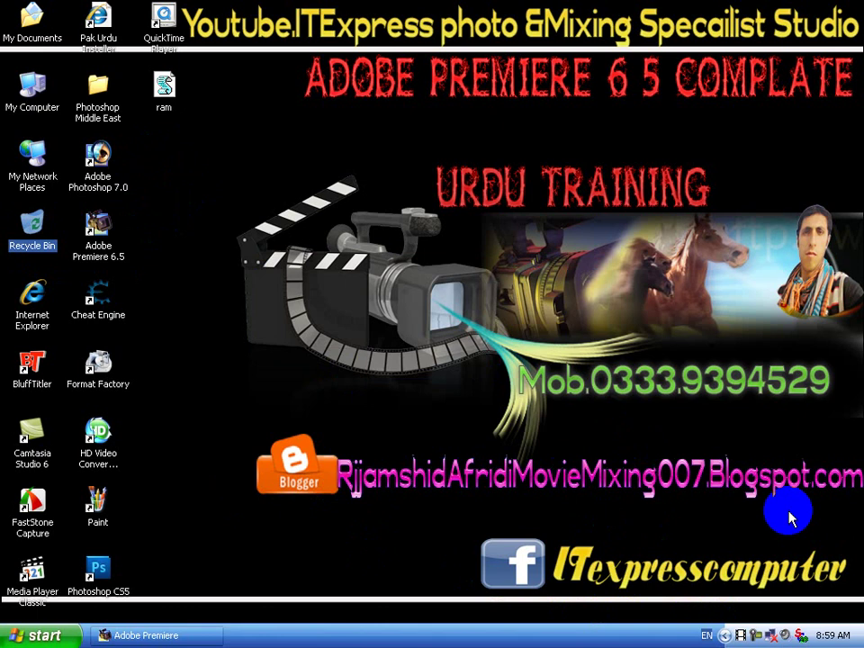
Refresh the desktop several times, then select and deselect the left icon columns
right_click(316, 397)
click(348, 418)
right_click(235, 359)
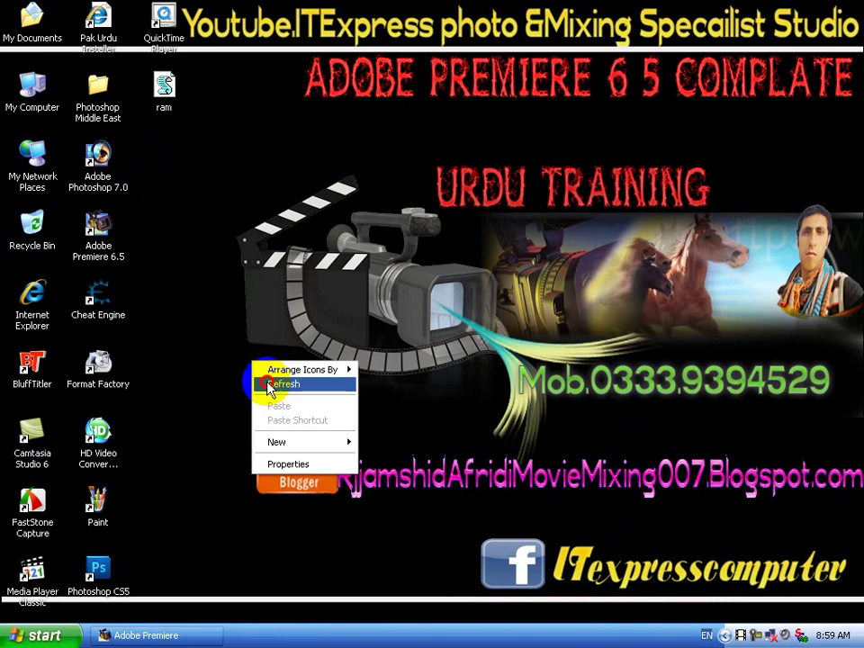
click(265, 381)
right_click(212, 318)
click(237, 347)
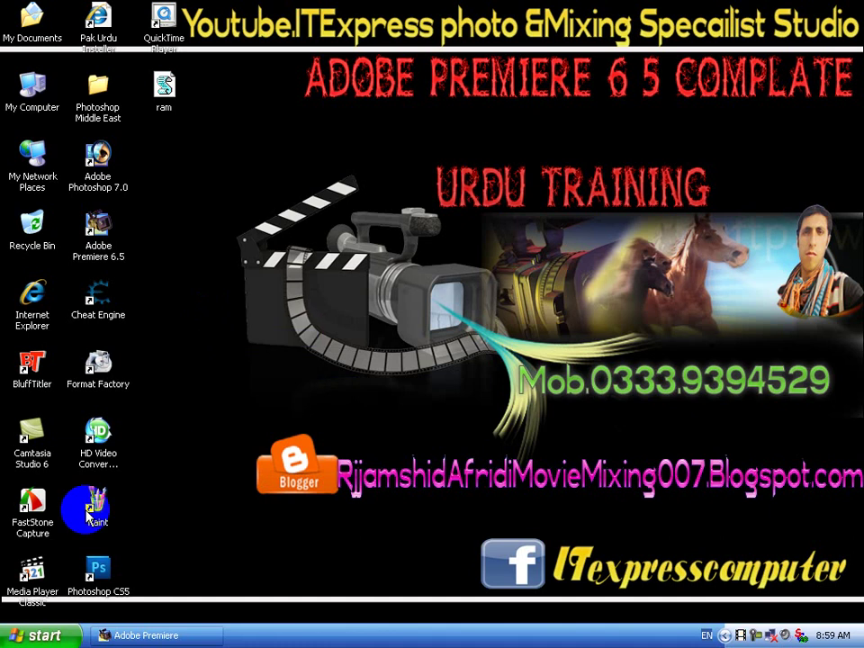
right_click(274, 297)
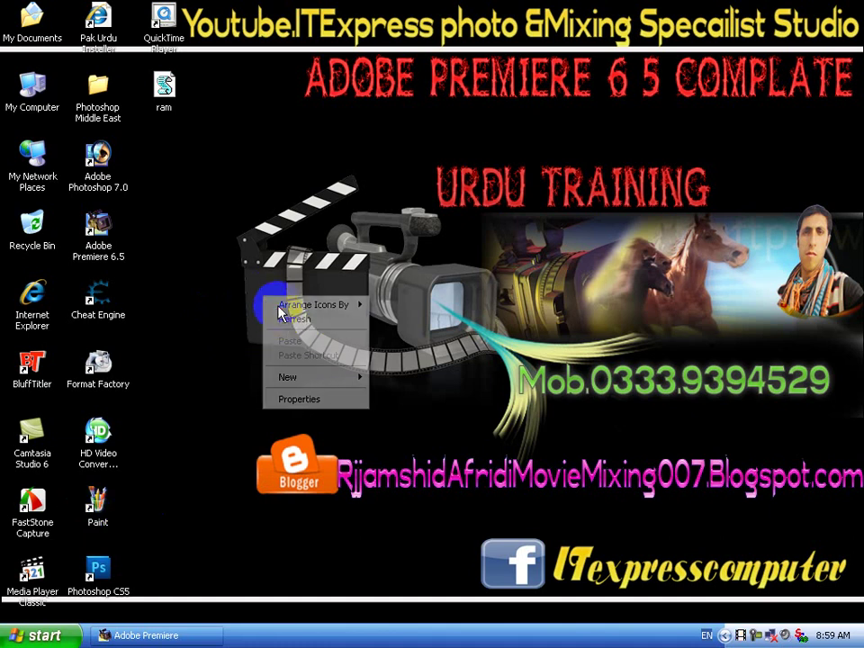
click(284, 319)
right_click(231, 288)
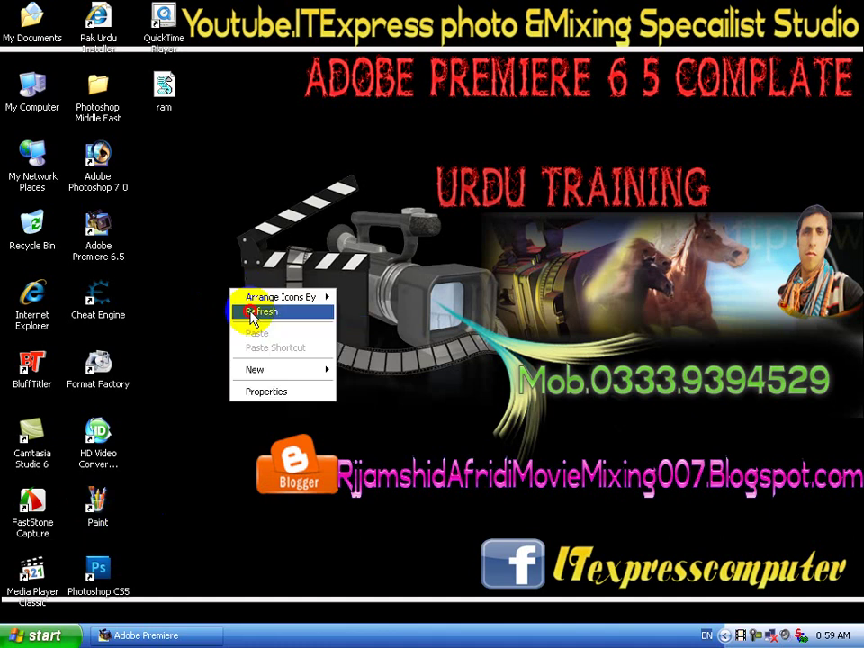
click(252, 310)
right_click(161, 274)
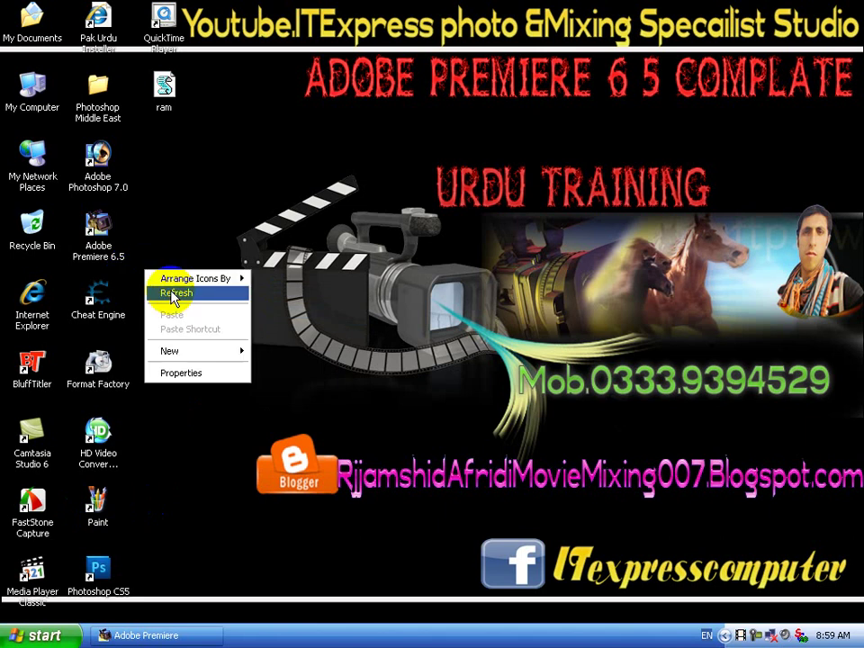
click(176, 295)
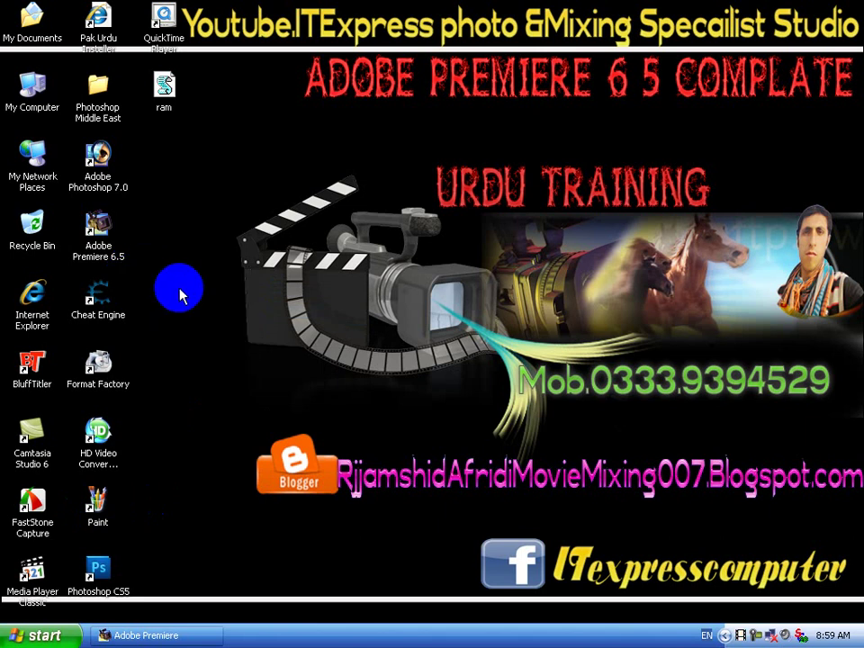
right_click(180, 290)
click(205, 312)
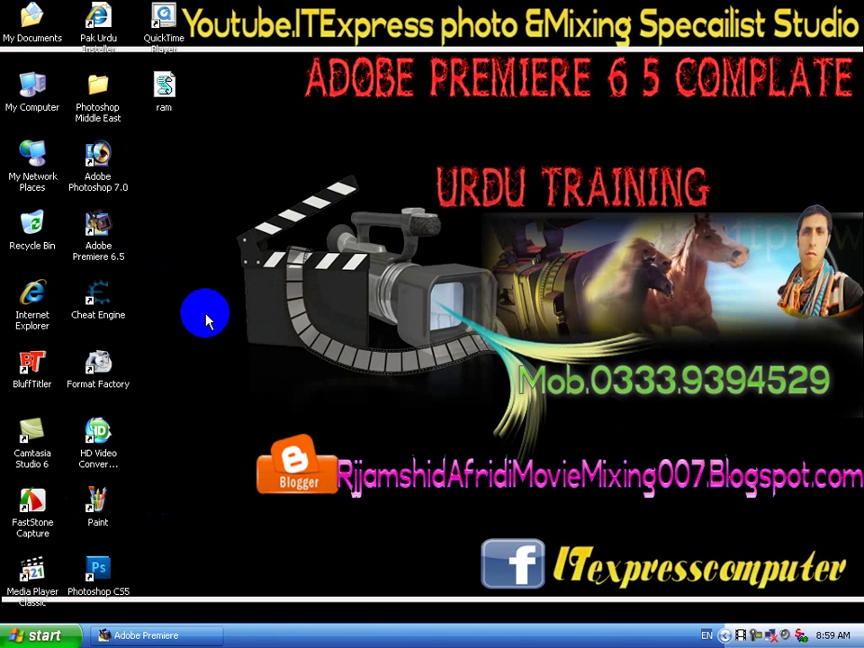
right_click(214, 304)
click(236, 329)
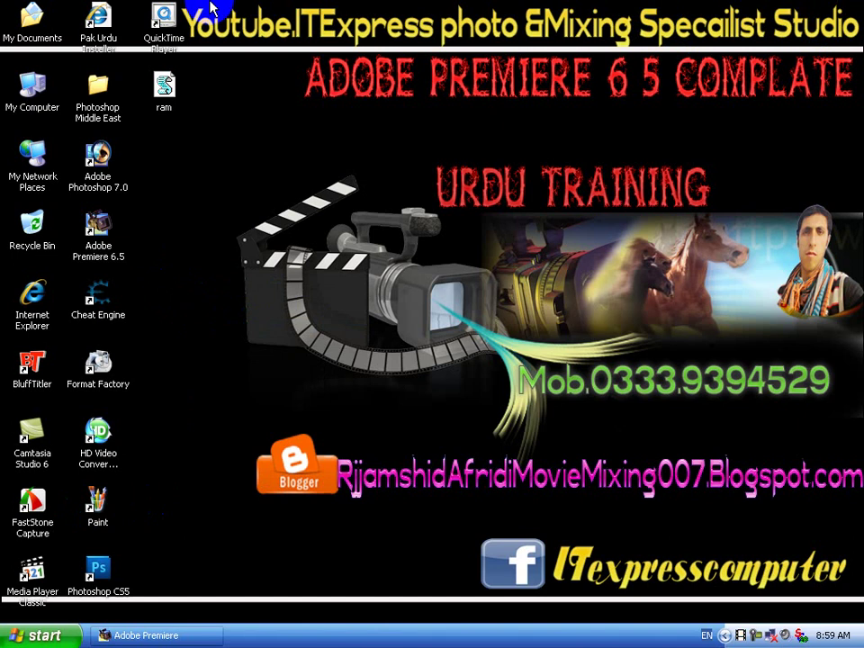
mouse_move(216, 6)
mouse_down()
mouse_move(25, 587)
mouse_move(11, 598)
mouse_up()
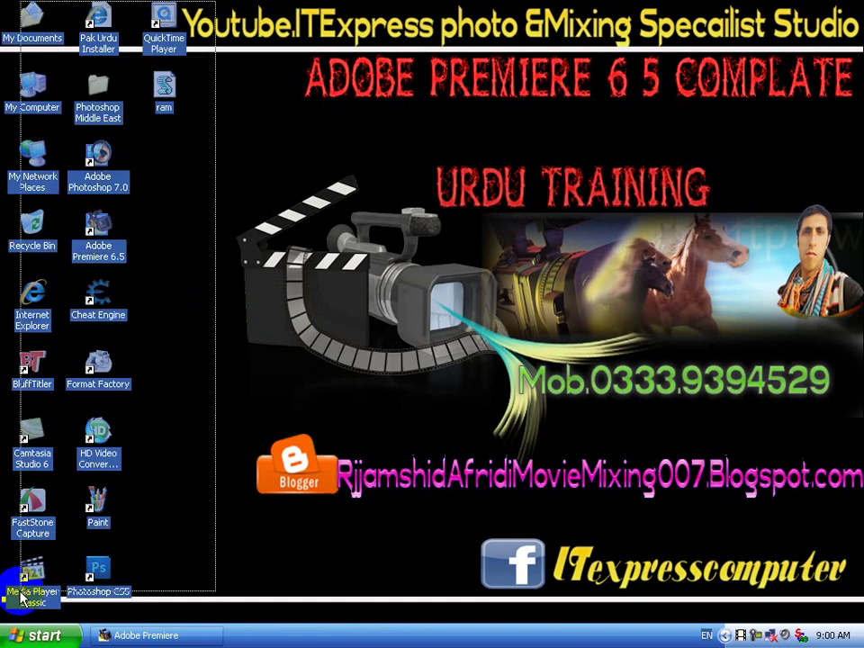
click(147, 453)
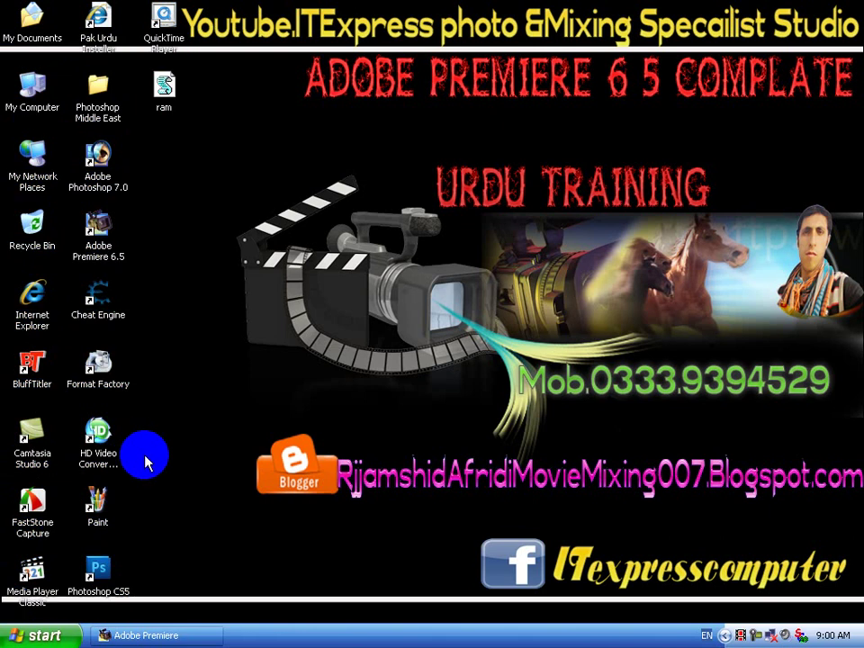
Open Explorer from the Start menu and browse to the janam janam premiere project folder on E:
right_click(33, 637)
click(58, 622)
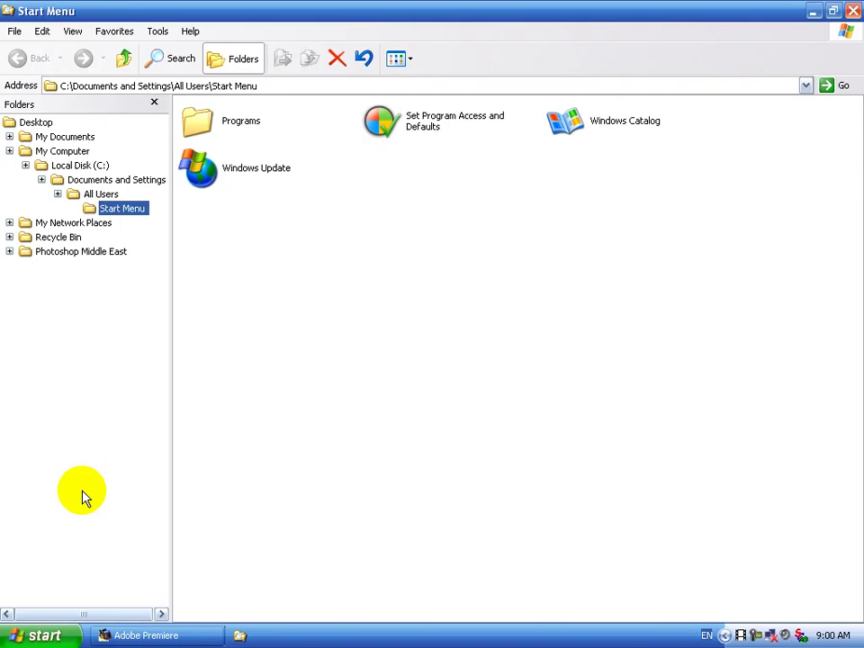
click(101, 453)
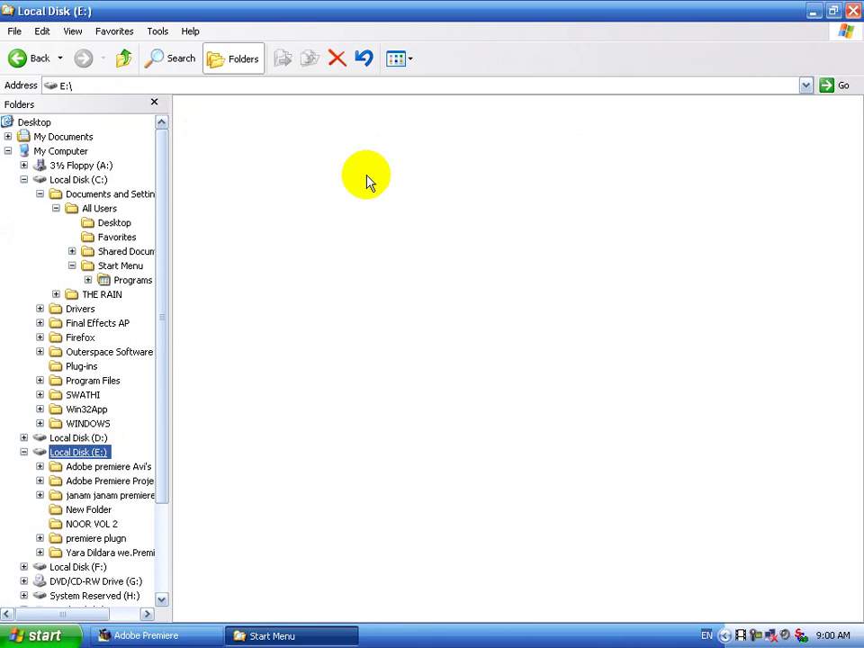
double_click(510, 180)
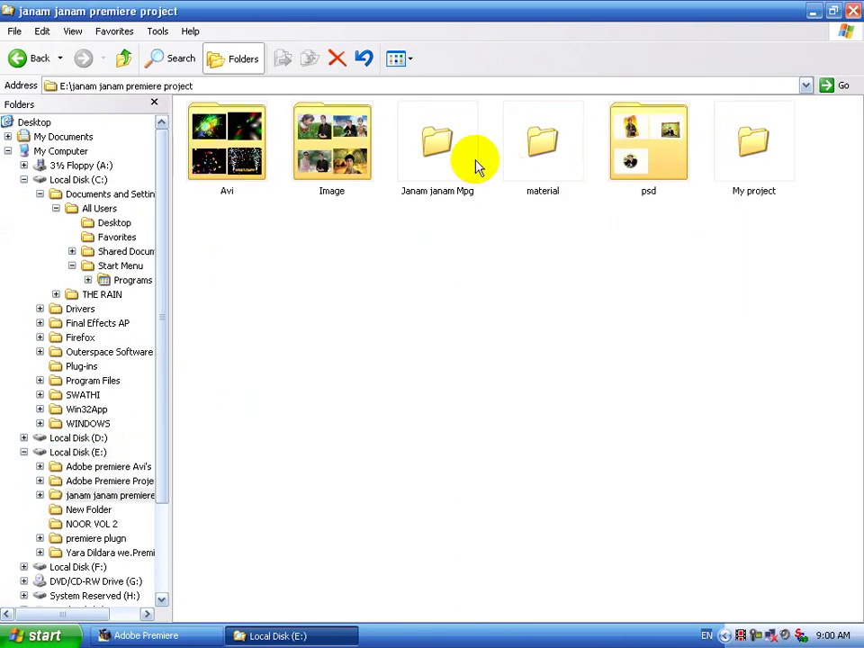
click(396, 59)
click(396, 82)
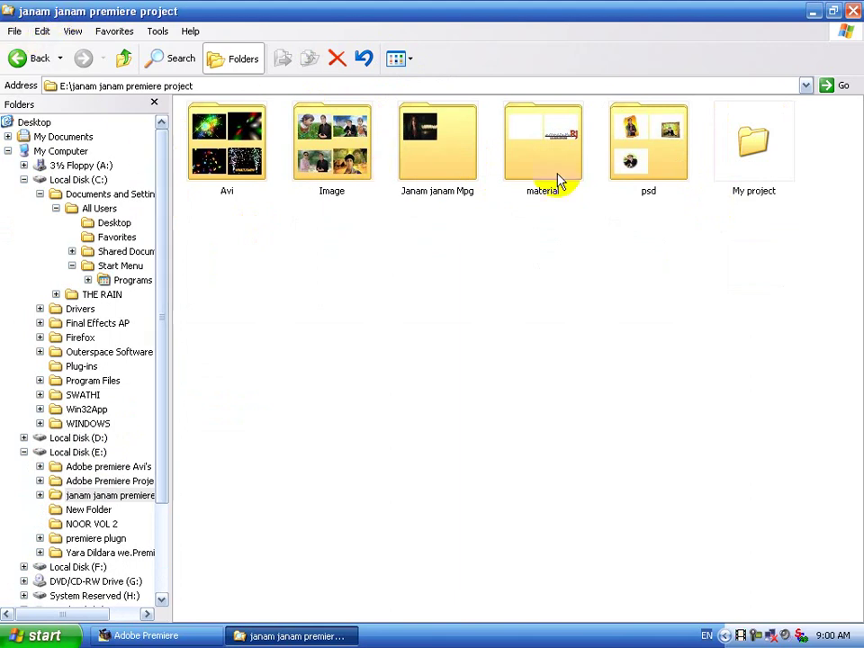
Open the Avi folder to review its four video clips, then return to the project folder
double_click(220, 158)
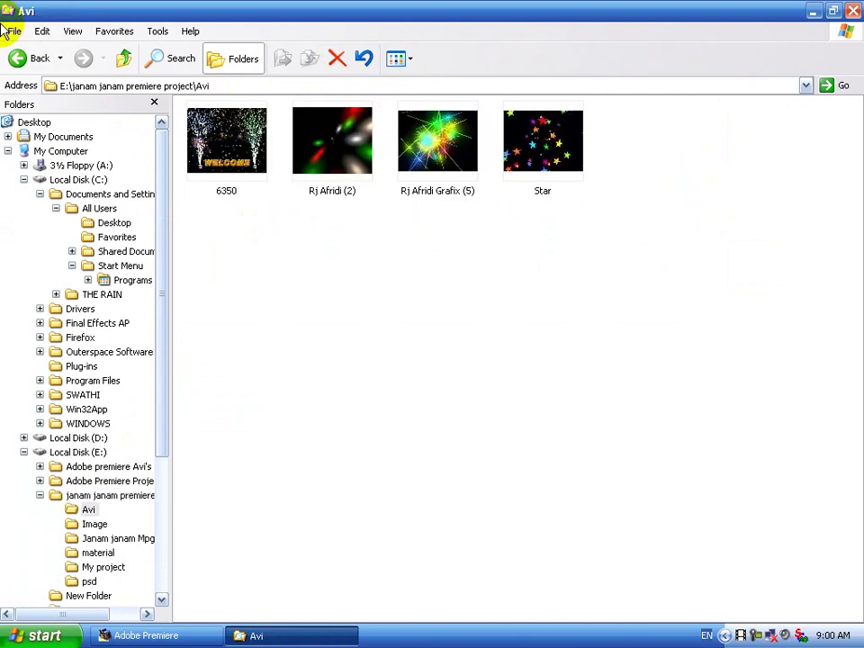
drag(682, 233, 171, 131)
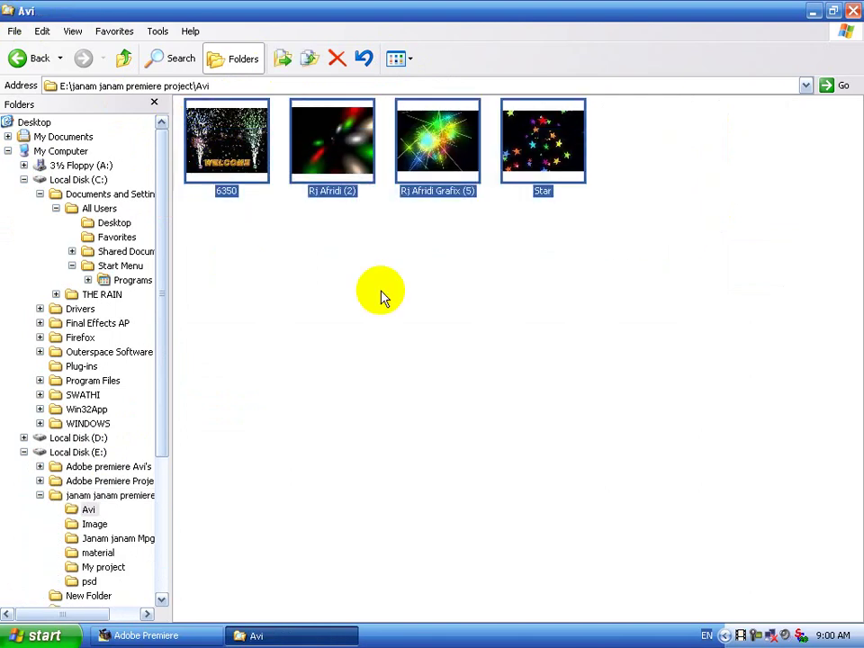
click(381, 297)
click(18, 59)
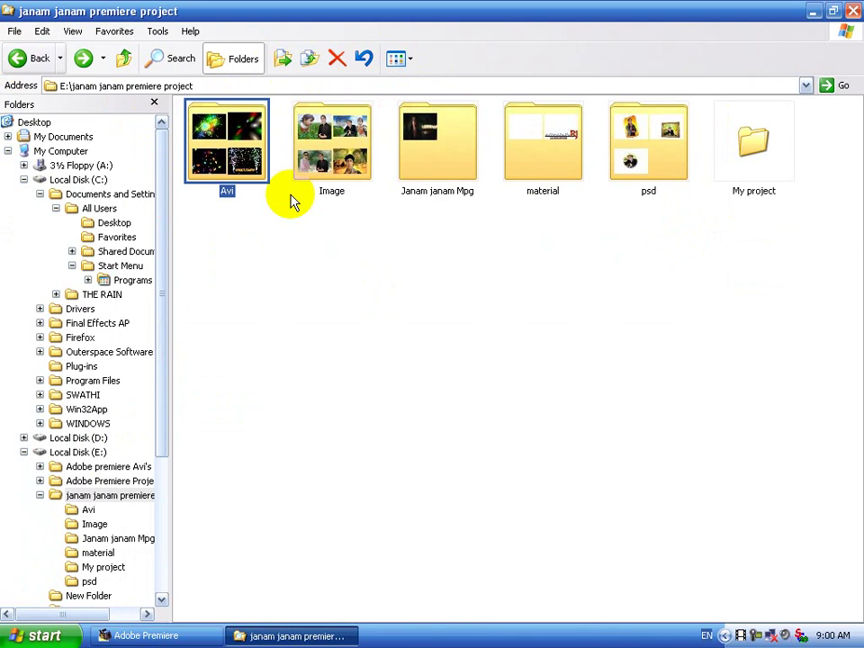
double_click(186, 122)
drag(610, 239, 245, 208)
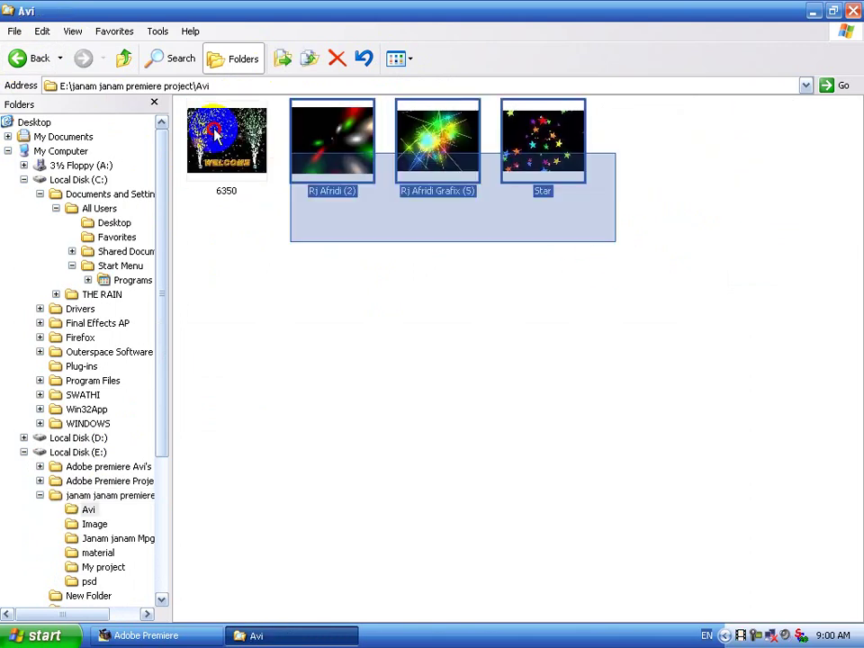
click(216, 216)
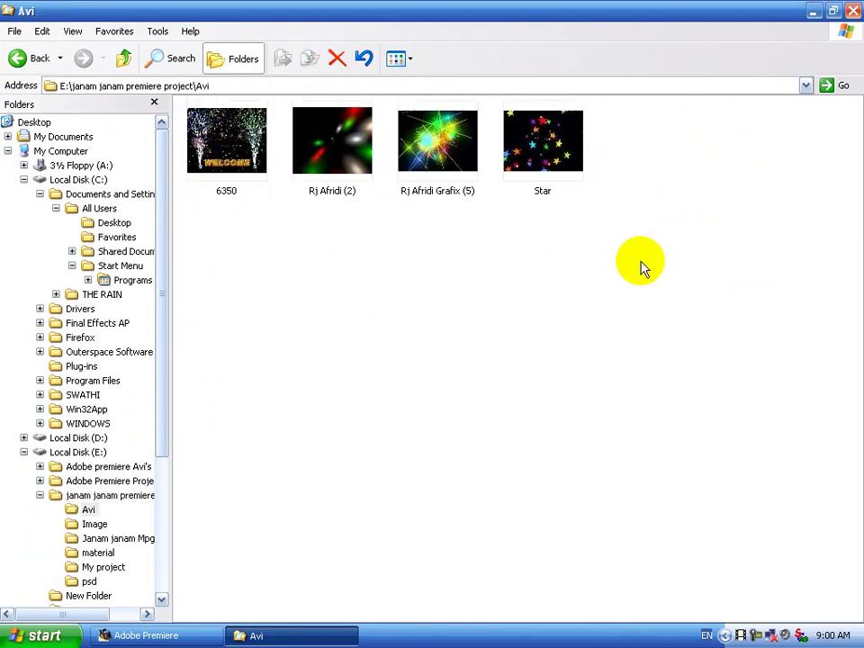
click(20, 57)
Browse the Image folder and select its ten photos before going back
double_click(297, 147)
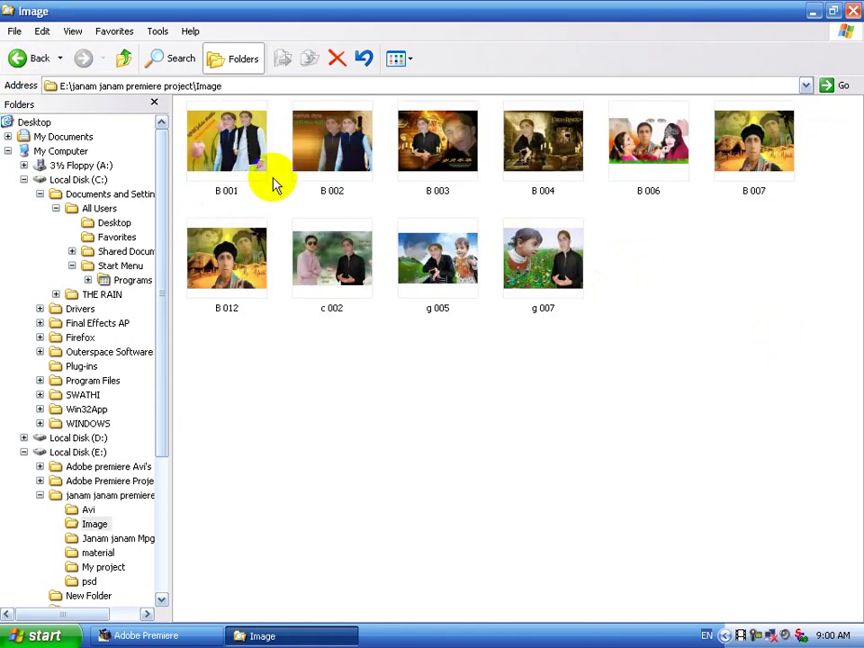
drag(841, 142, 258, 369)
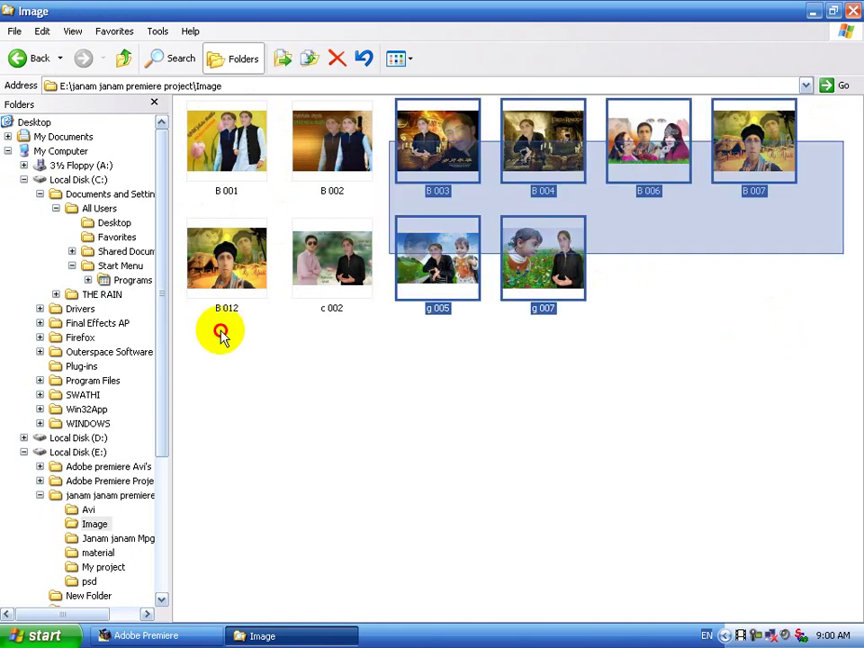
click(258, 369)
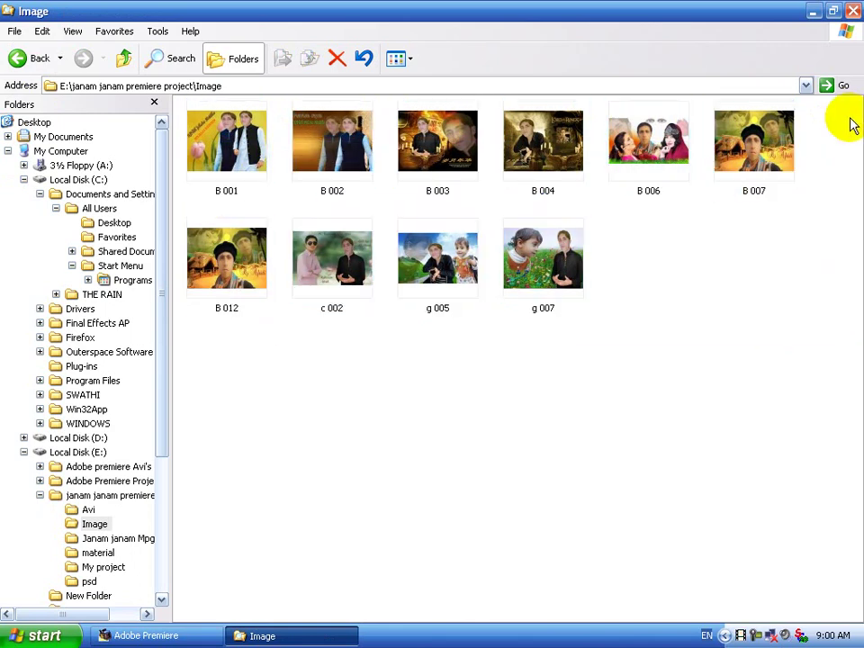
mouse_move(848, 122)
mouse_down()
mouse_move(150, 322)
mouse_move(174, 322)
mouse_up()
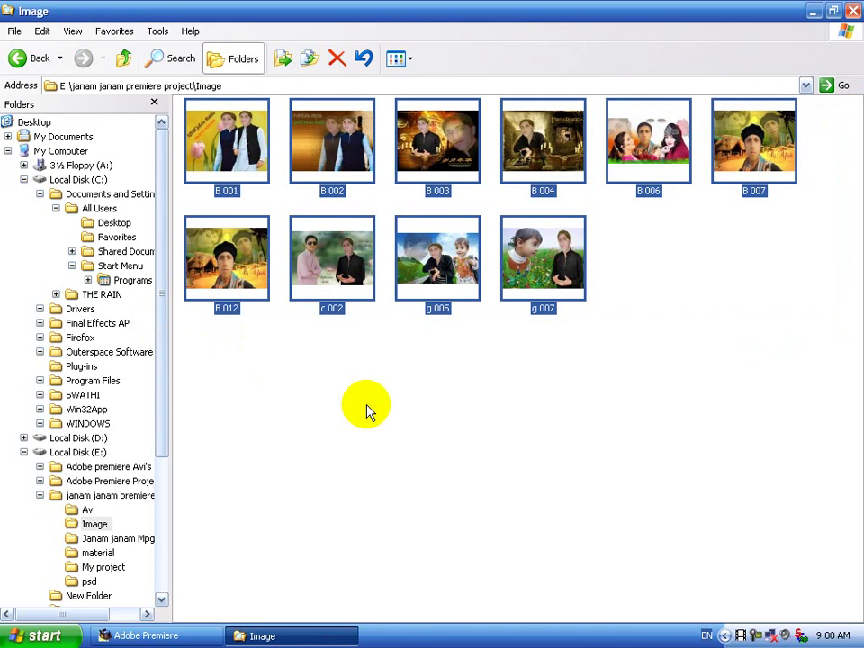
click(16, 59)
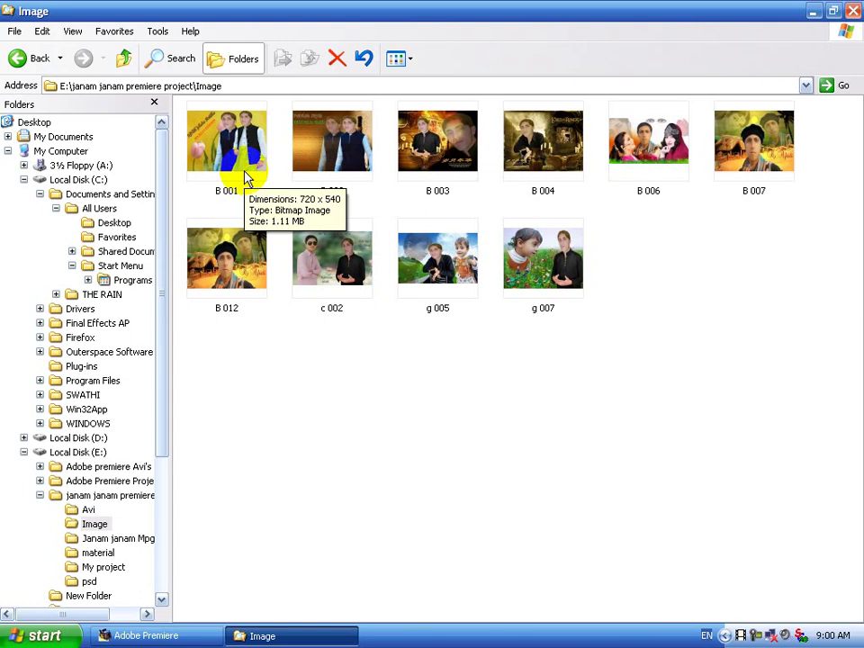
Look into the Janam janam Mpg and material folders, returning to the project folder
click(18, 58)
double_click(439, 180)
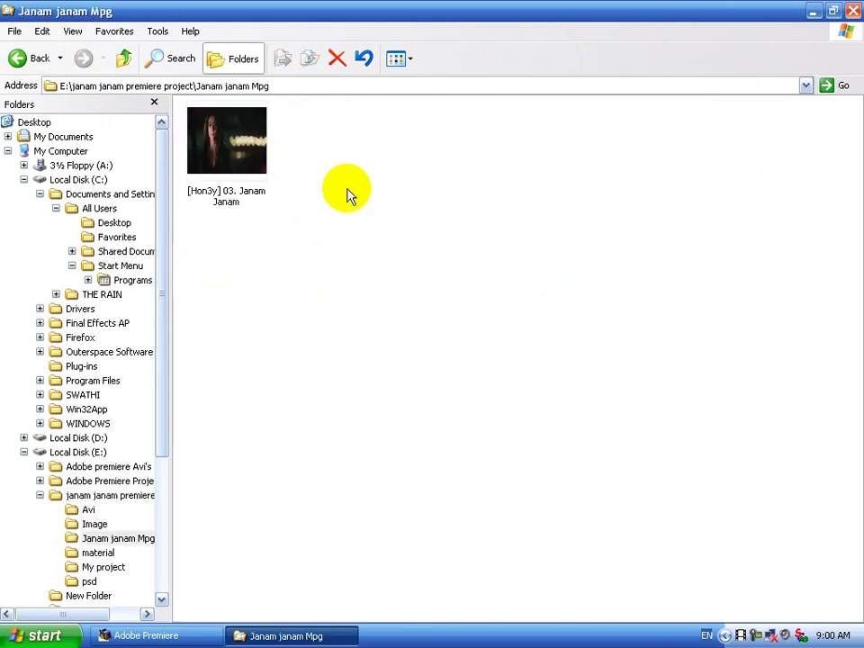
click(30, 59)
double_click(537, 140)
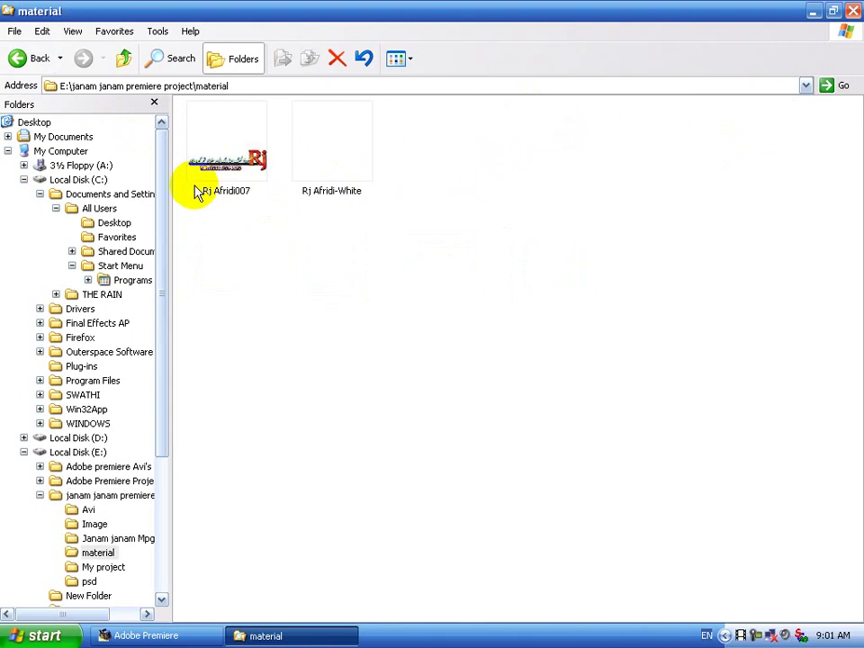
click(40, 67)
Open the psd folder and select and deselect its three images
double_click(626, 147)
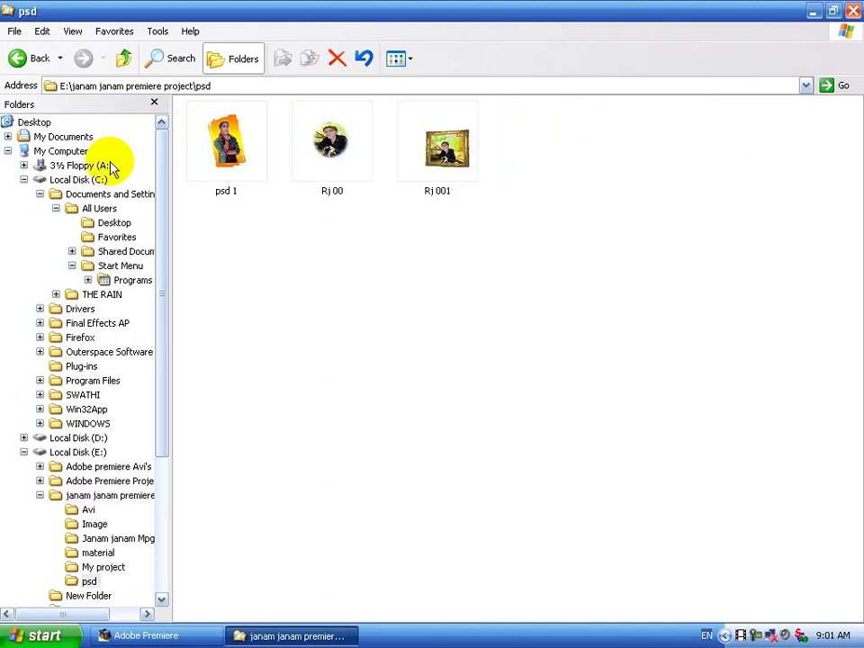
drag(533, 211, 198, 116)
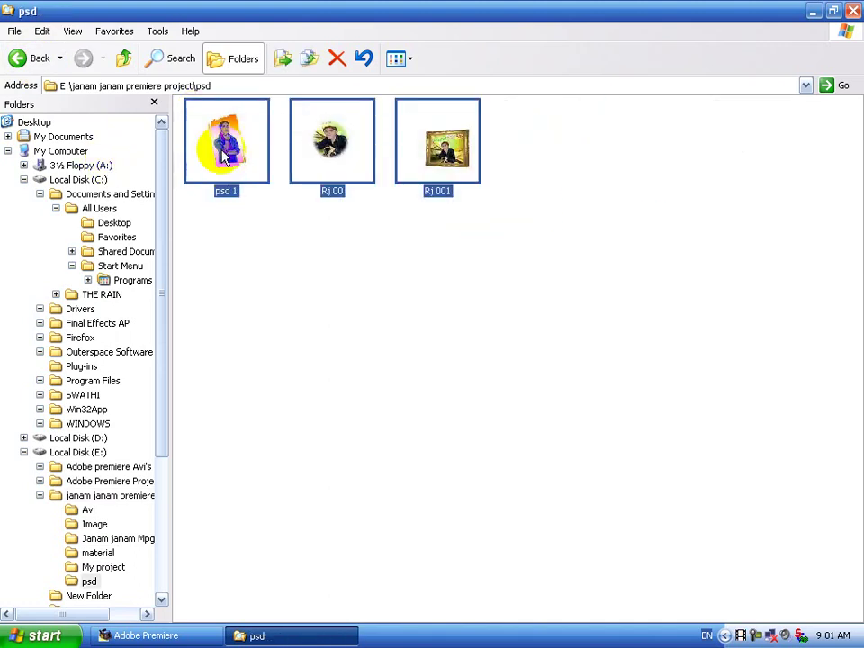
click(280, 212)
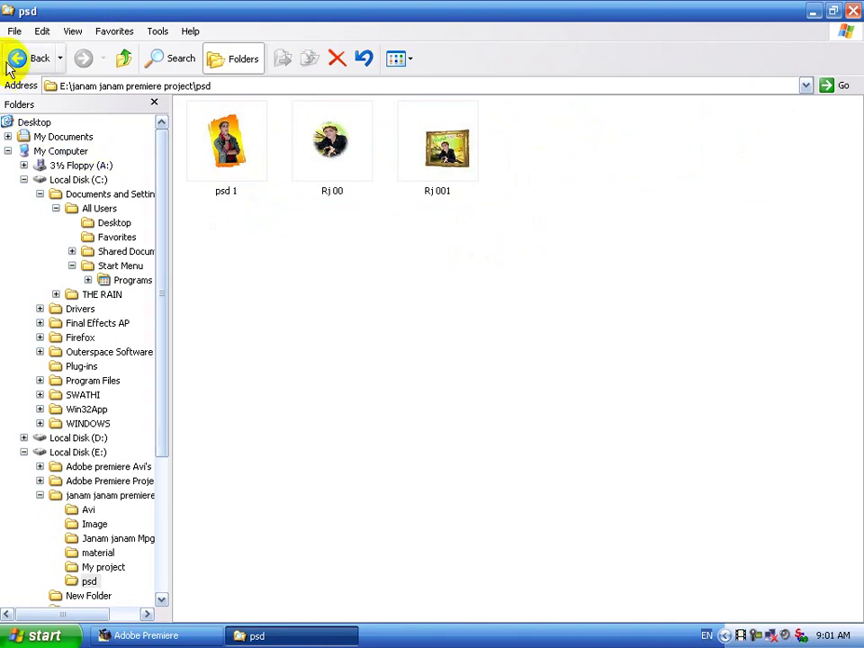
drag(491, 106, 203, 171)
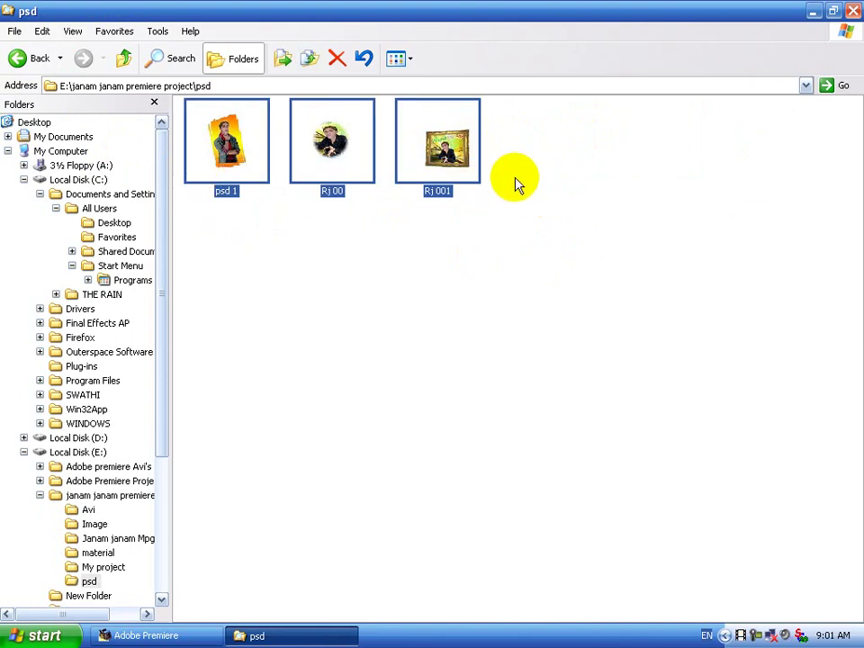
drag(525, 160, 203, 225)
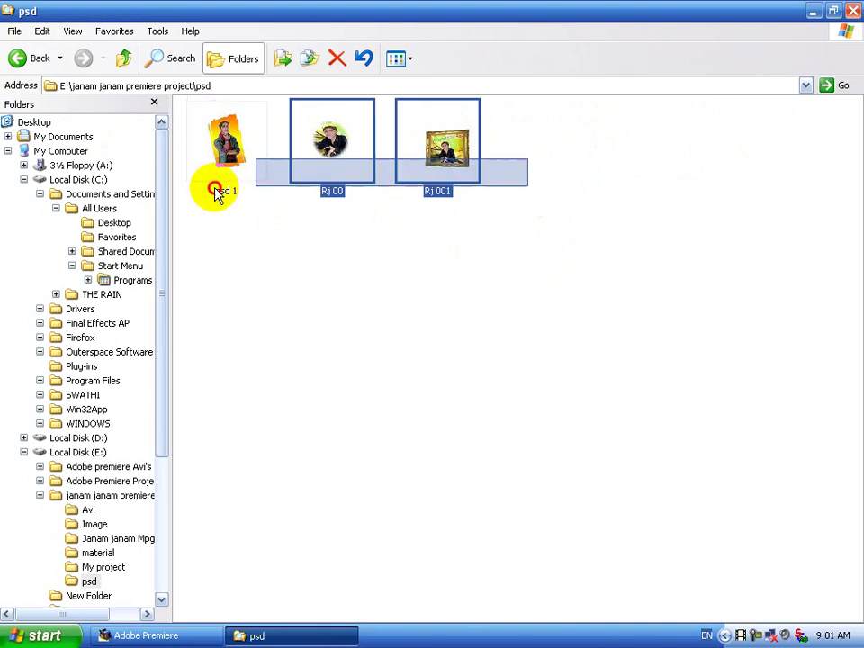
click(204, 225)
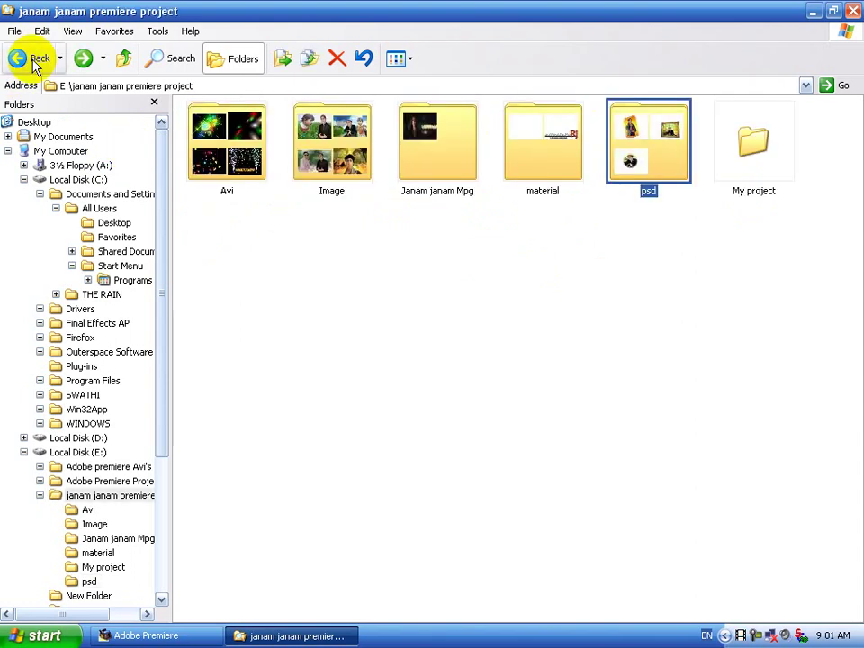
Delete the old My project folder to the Recycle Bin
click(742, 133)
key(Delete)
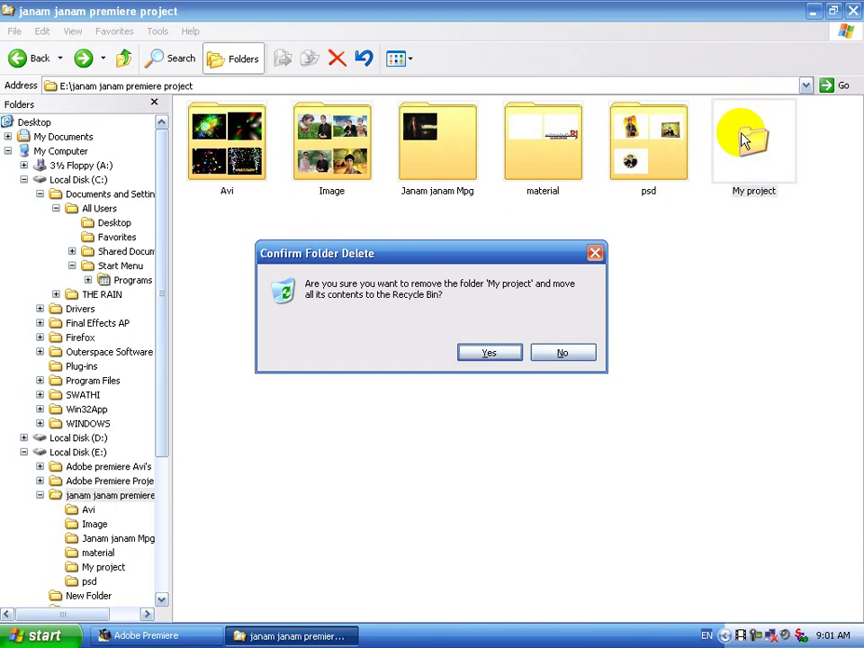
key(Return)
Create a new empty folder named My Project and minimize Explorer
right_click(628, 265)
mouse_move(694, 405)
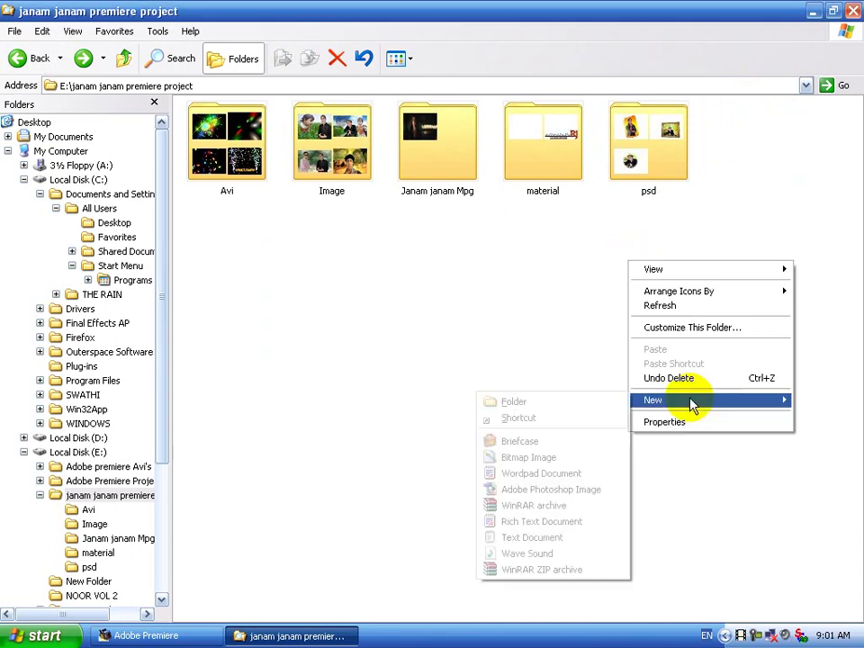
click(513, 401)
text(My Project)
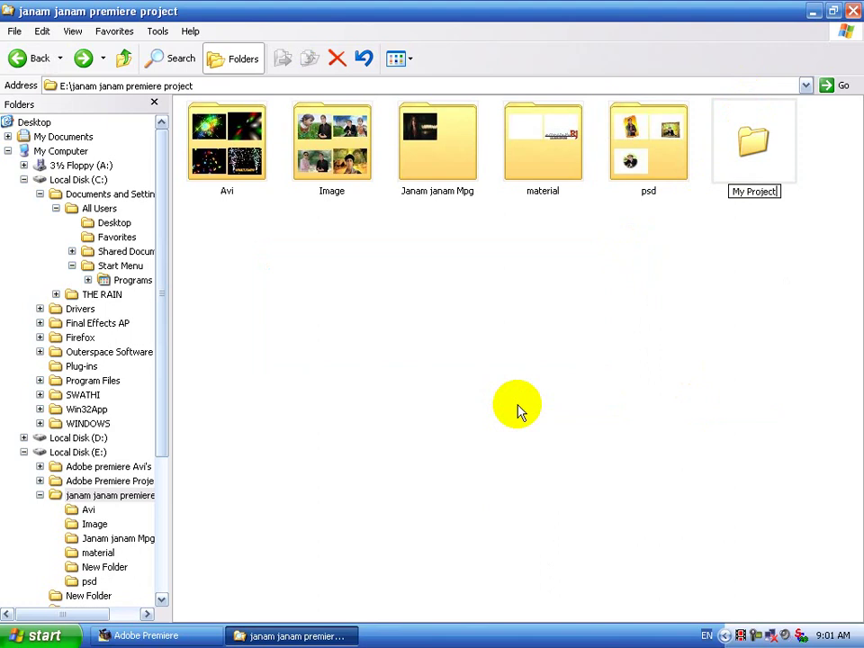
key(Return)
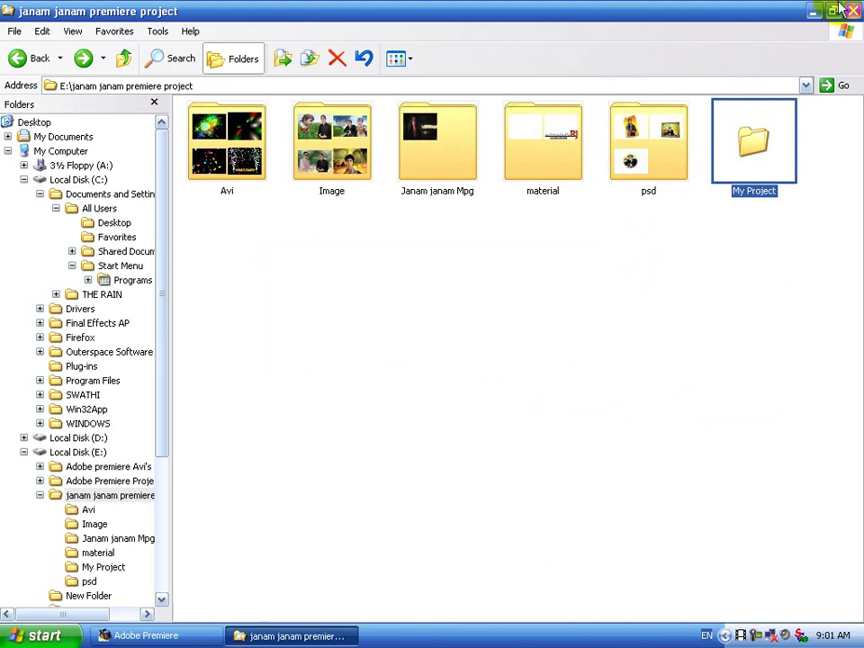
click(813, 15)
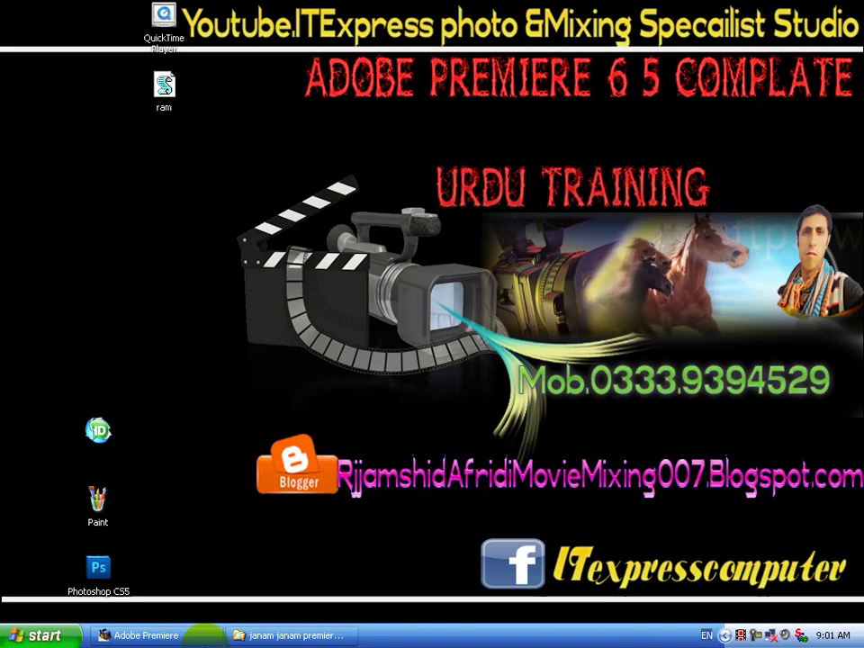
In Premiere, move the Project window and rename Bin 1 to Avi
click(171, 635)
drag(274, 95, 269, 56)
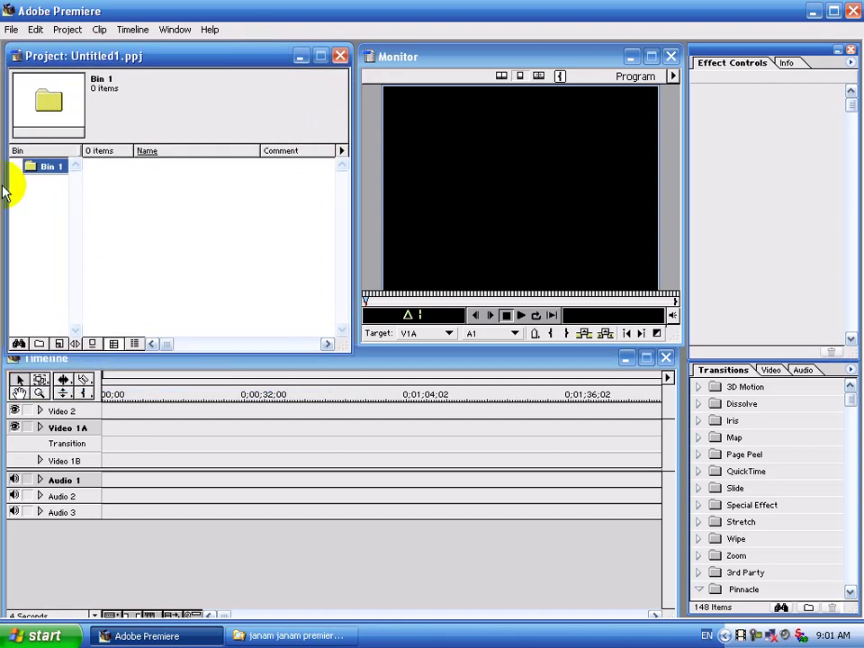
right_click(52, 170)
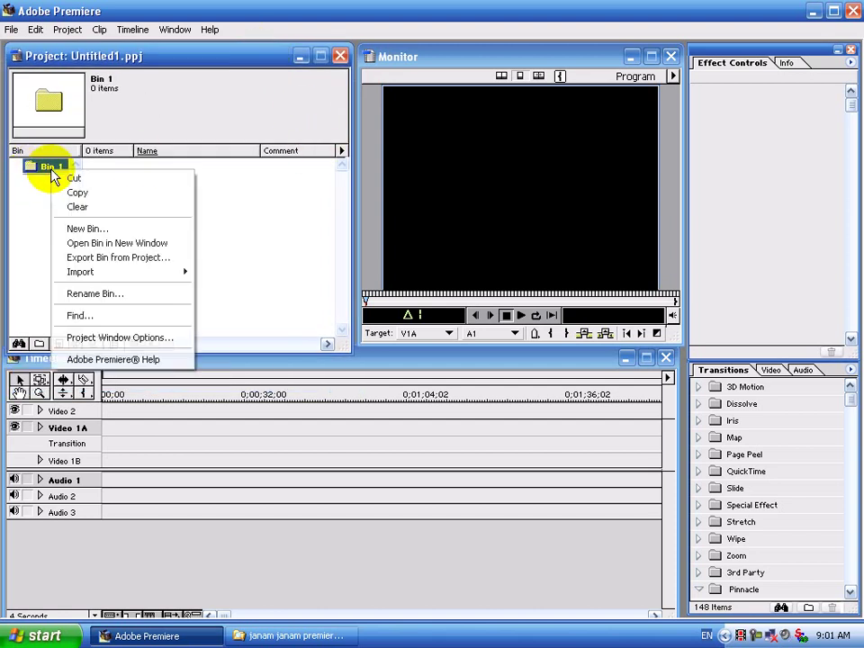
click(95, 294)
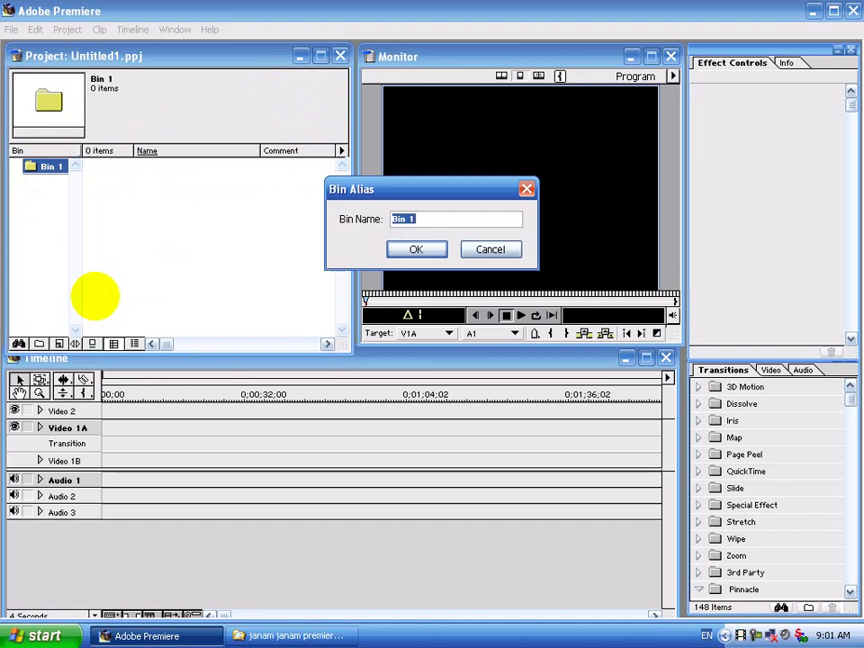
text(Avi)
key(Return)
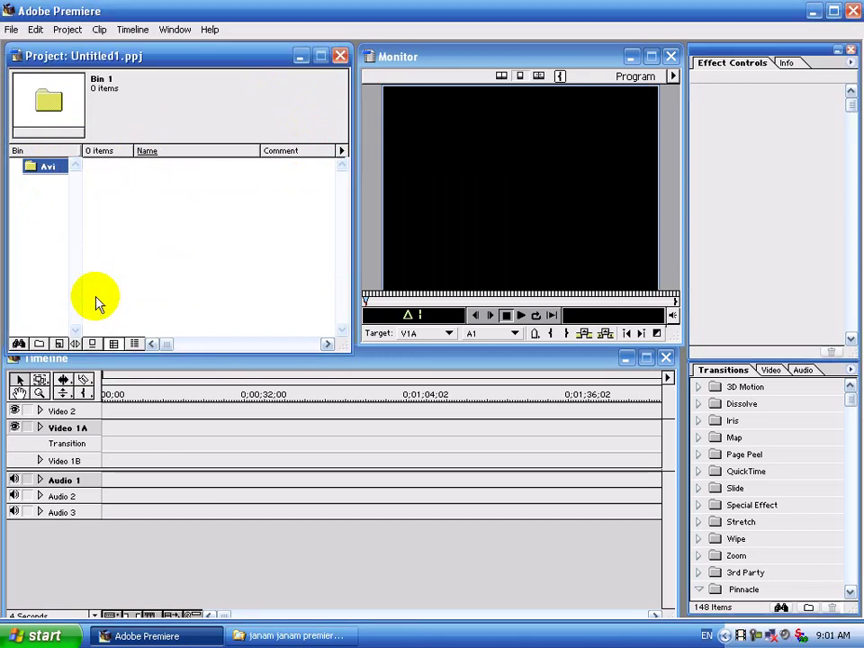
Add three new bins named Image, Materail and Psd
click(342, 149)
click(369, 155)
text(Image)
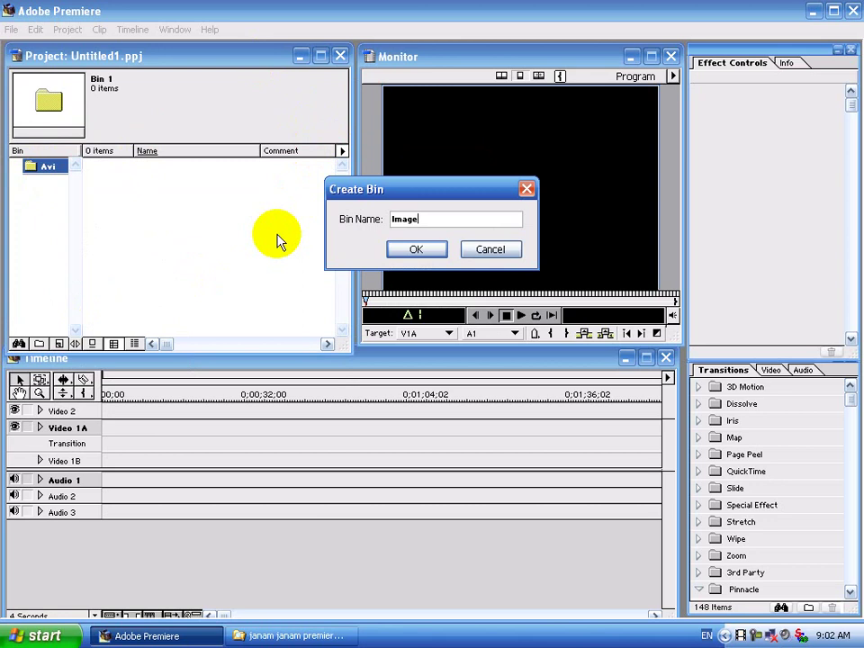
key(Return)
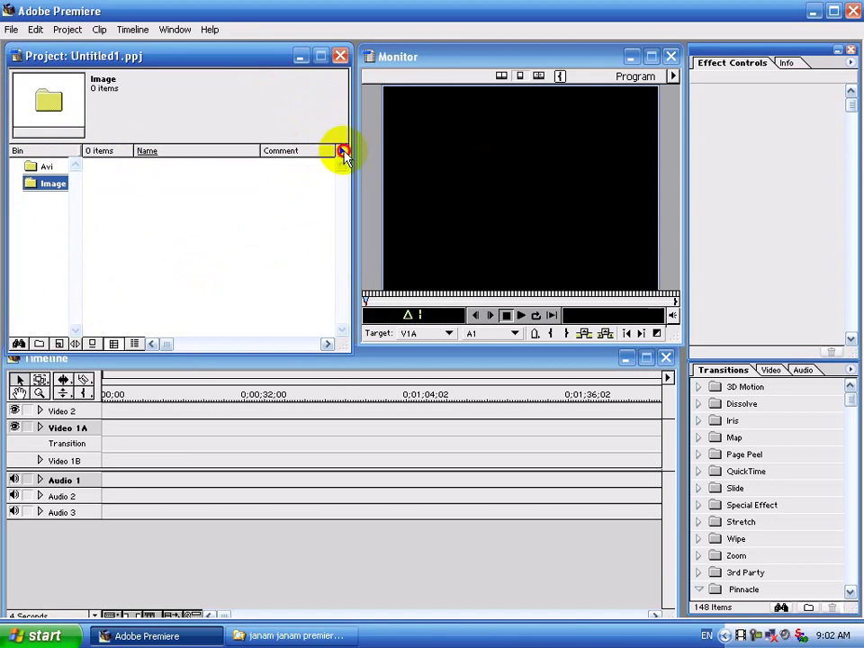
click(343, 152)
click(373, 153)
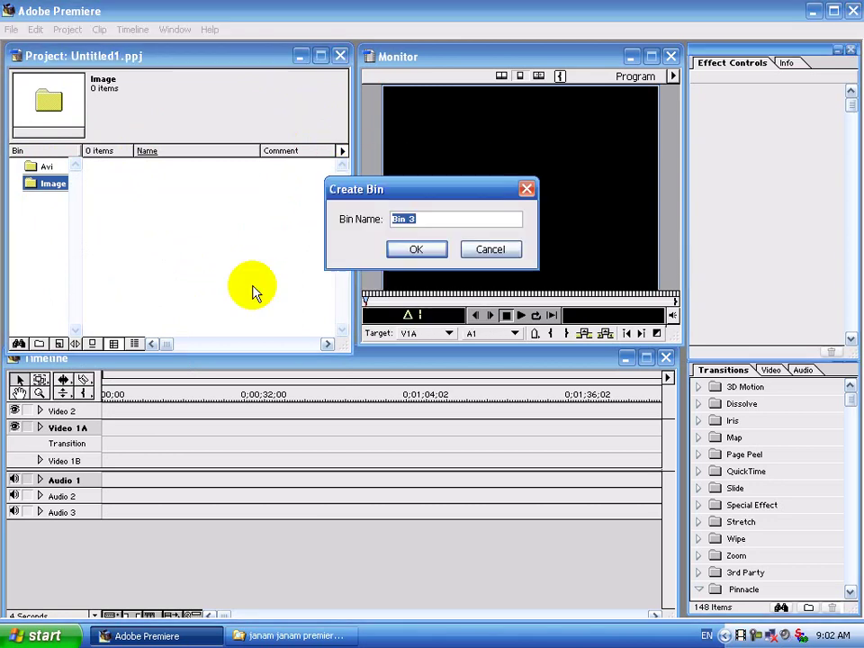
key(BackSpace)
text(Materail)
key(Return)
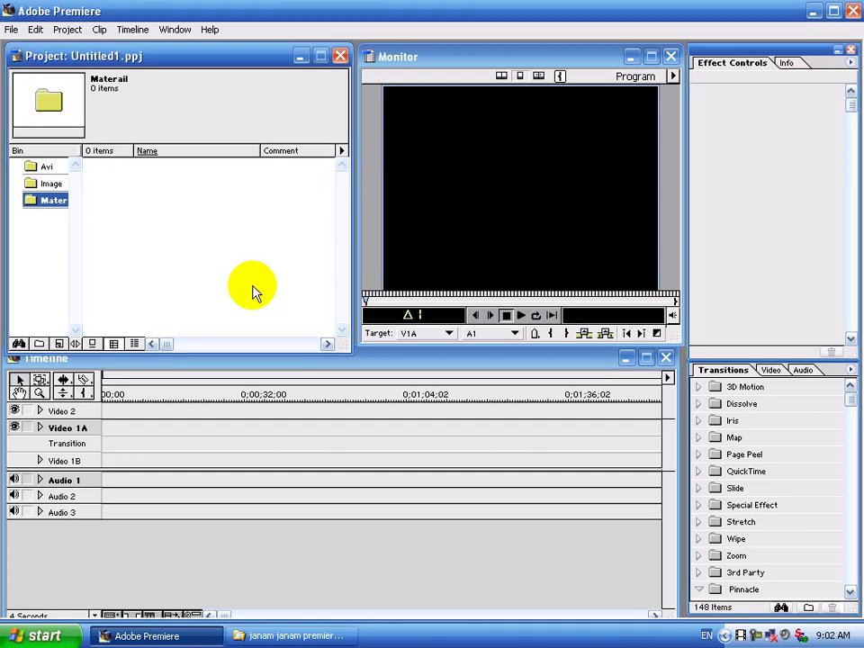
click(342, 150)
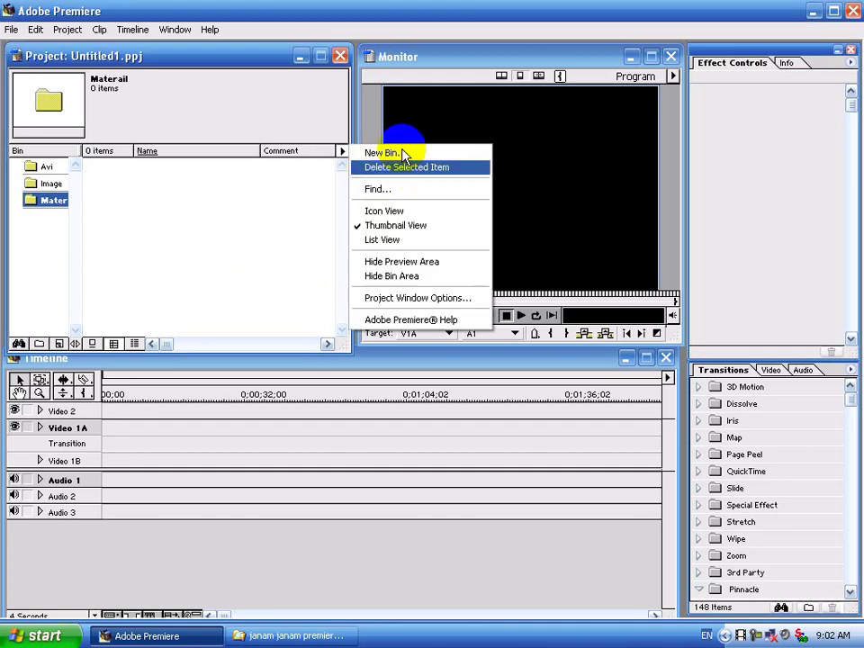
click(403, 149)
text(Psd)
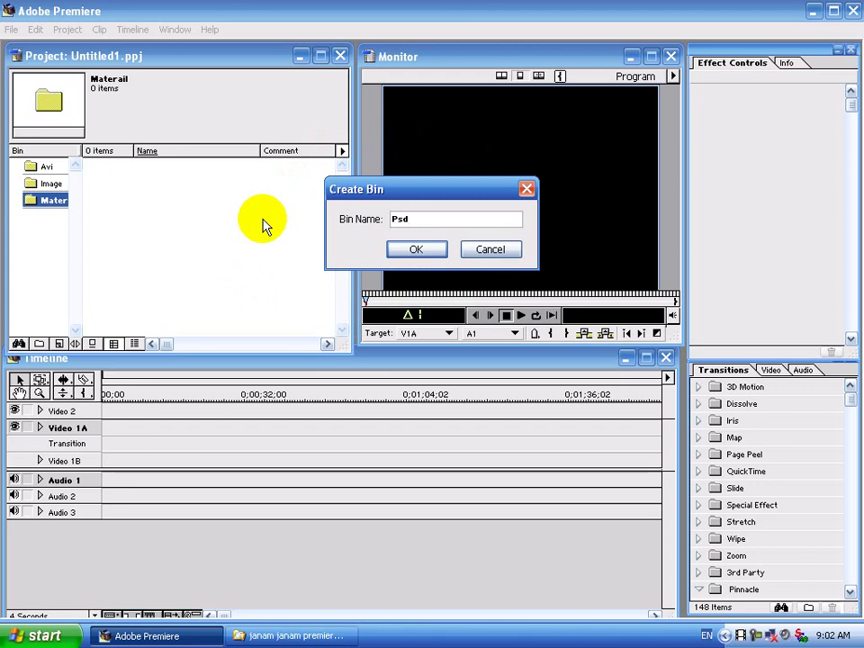
key(Return)
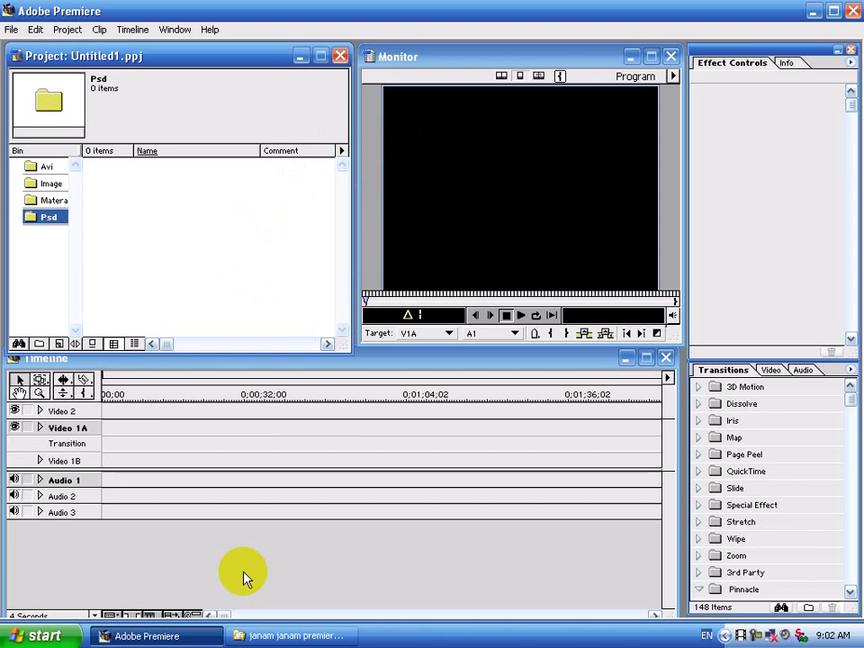
click(299, 637)
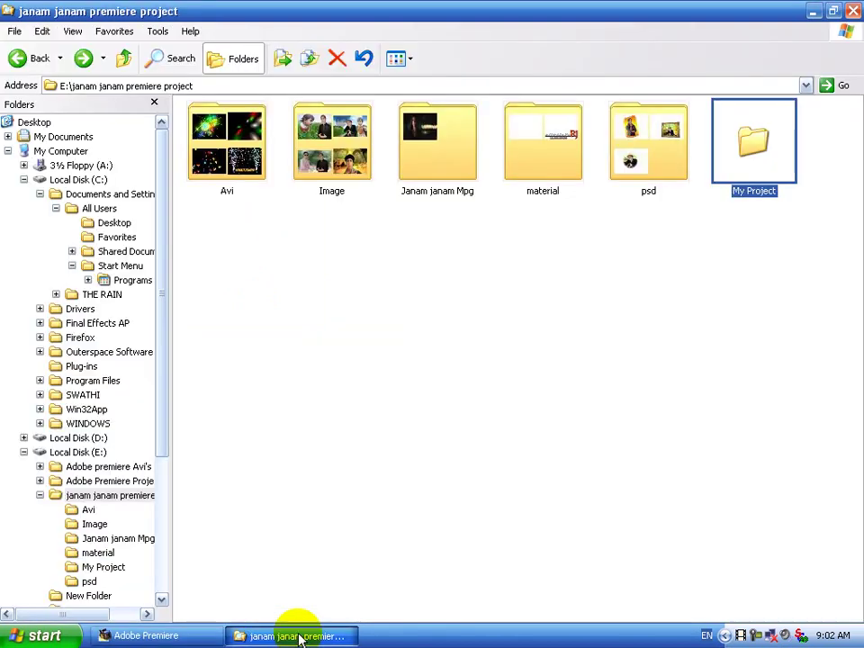
Create a fifth bin named Mpg Video from the Project window's New Bin command
click(153, 636)
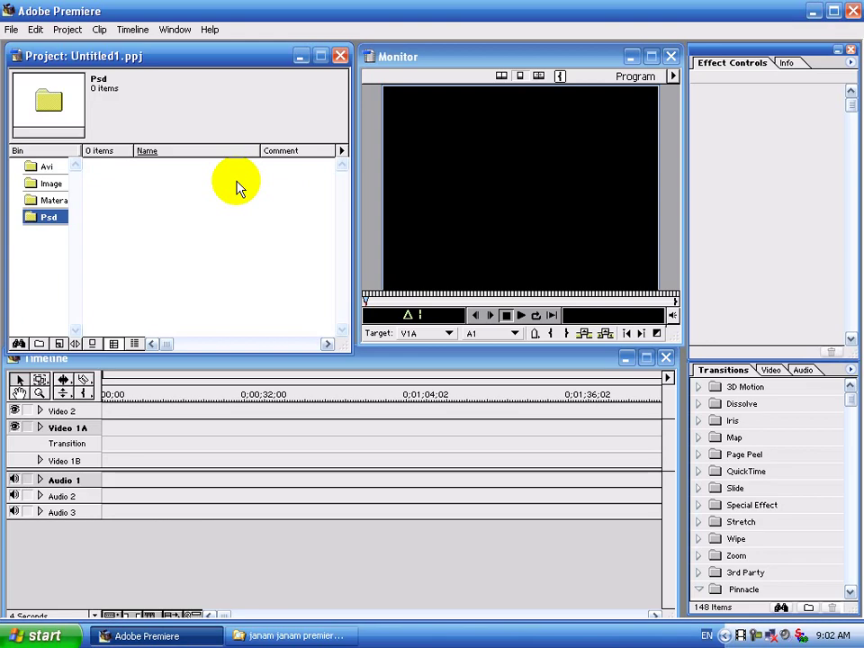
click(342, 152)
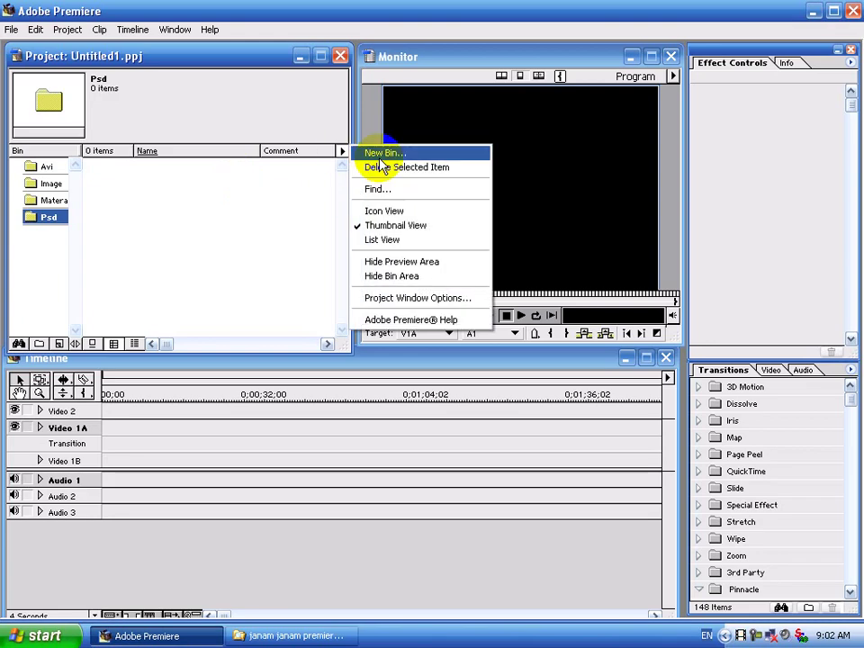
click(381, 154)
text(M)
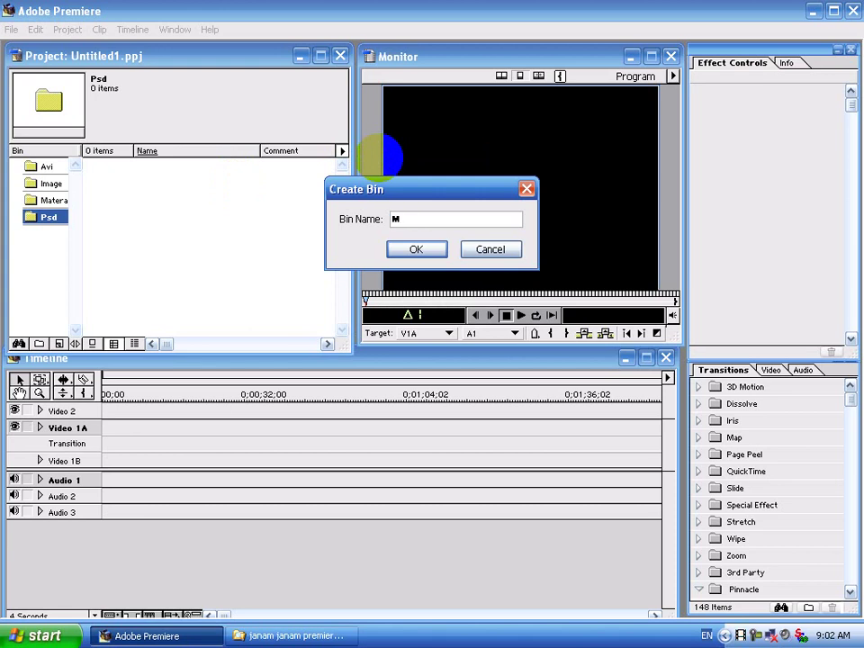
text(pg )
text(Ve)
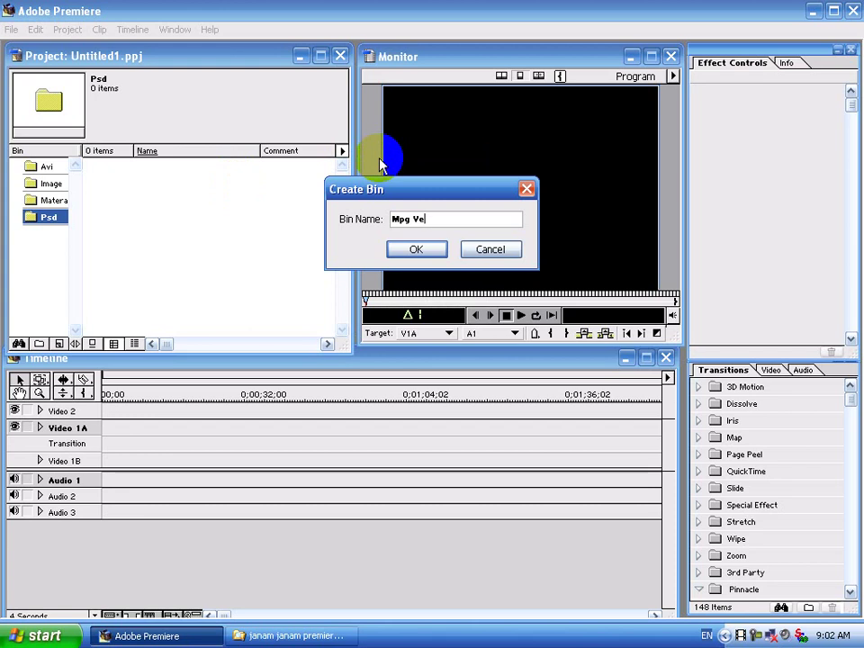
key(BackSpace)
text(id)
text(eo)
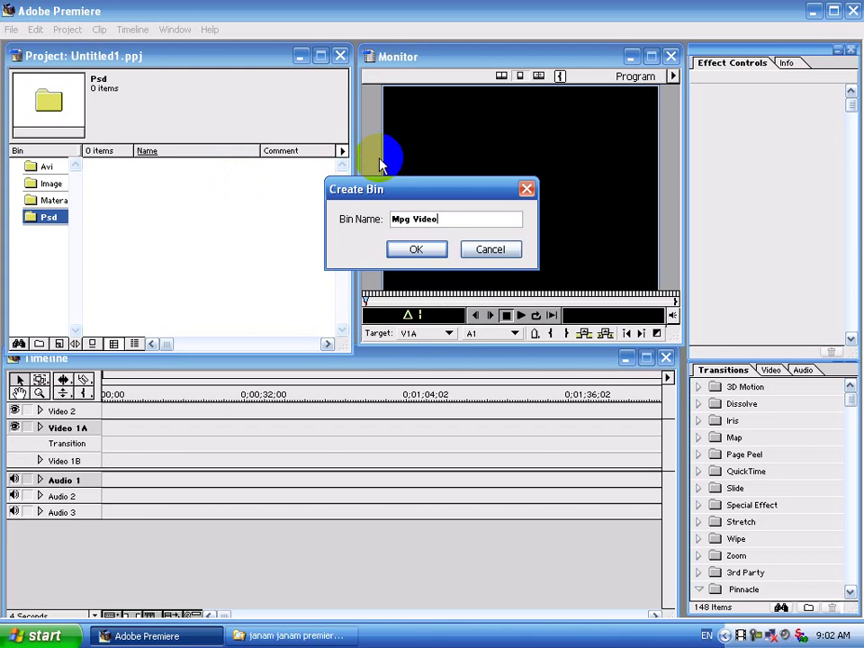
key(Return)
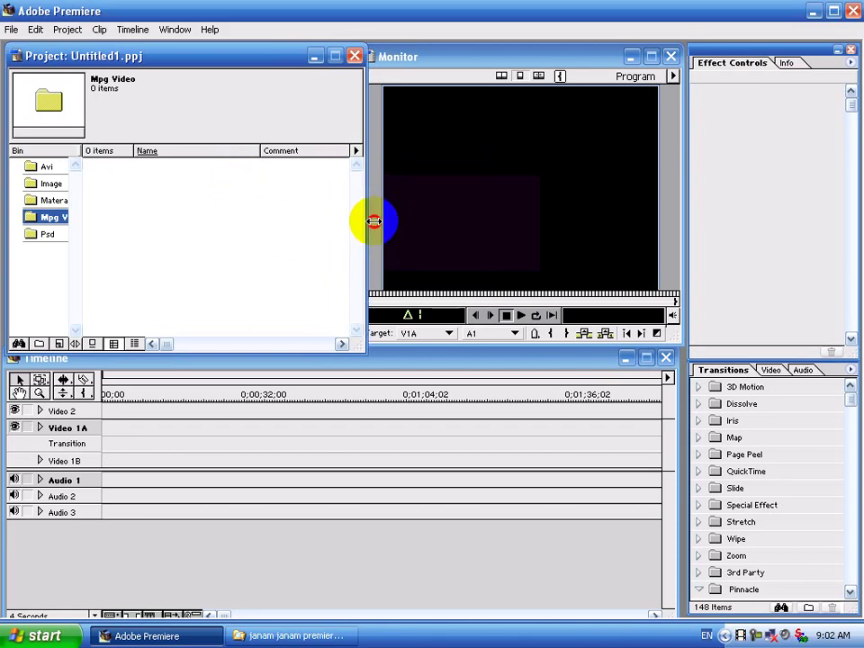
Resize and reposition the Project window so it sits wider at the left
drag(357, 223, 154, 226)
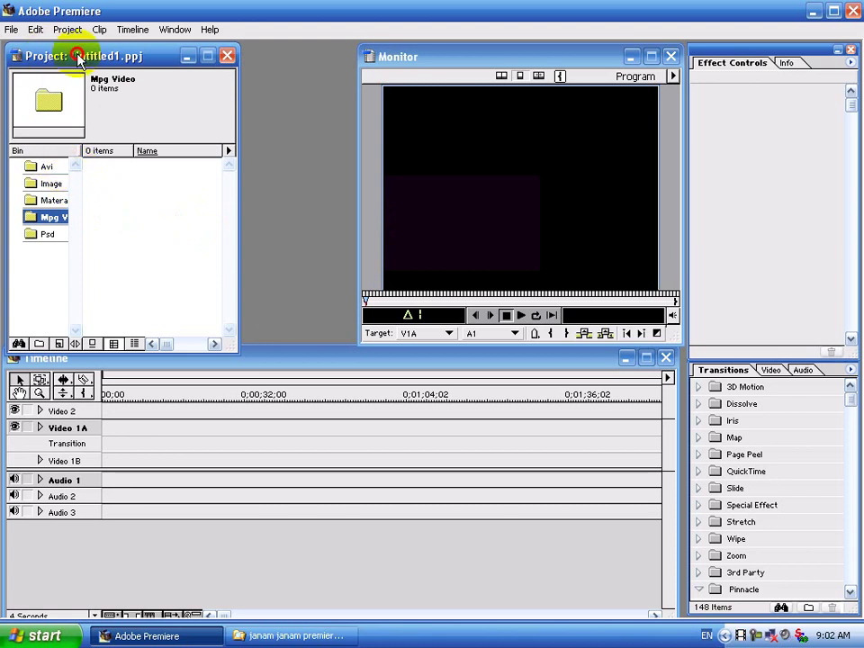
drag(50, 57, 89, 58)
drag(45, 167, 6, 169)
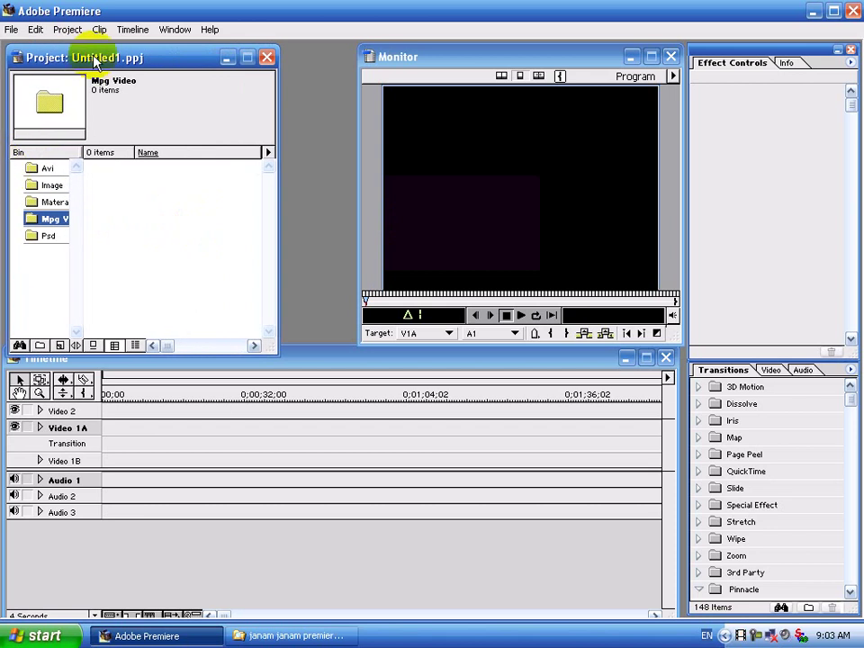
drag(89, 56, 84, 52)
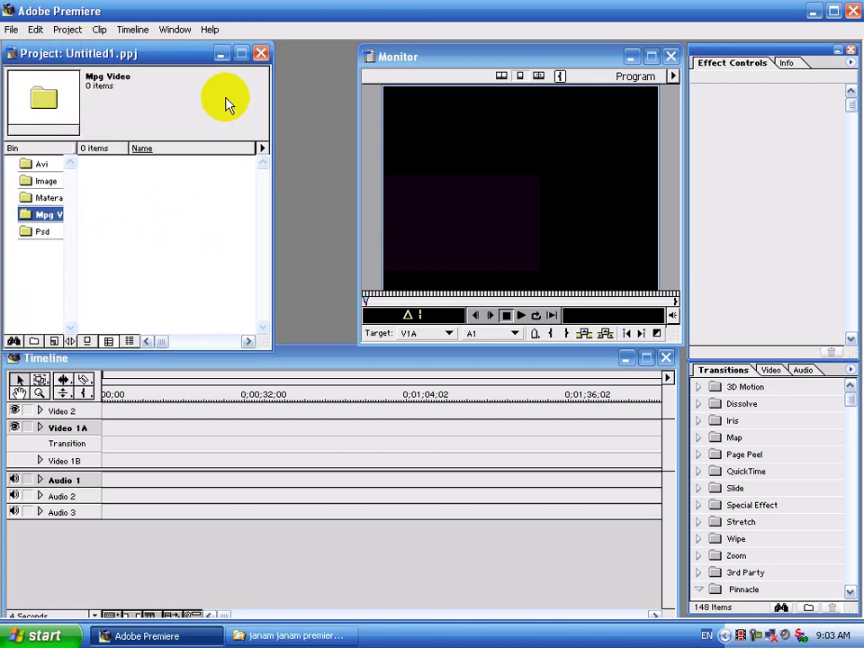
Switch the bin display to list view, then to icon view, and select the Avi bin
click(262, 149)
click(320, 223)
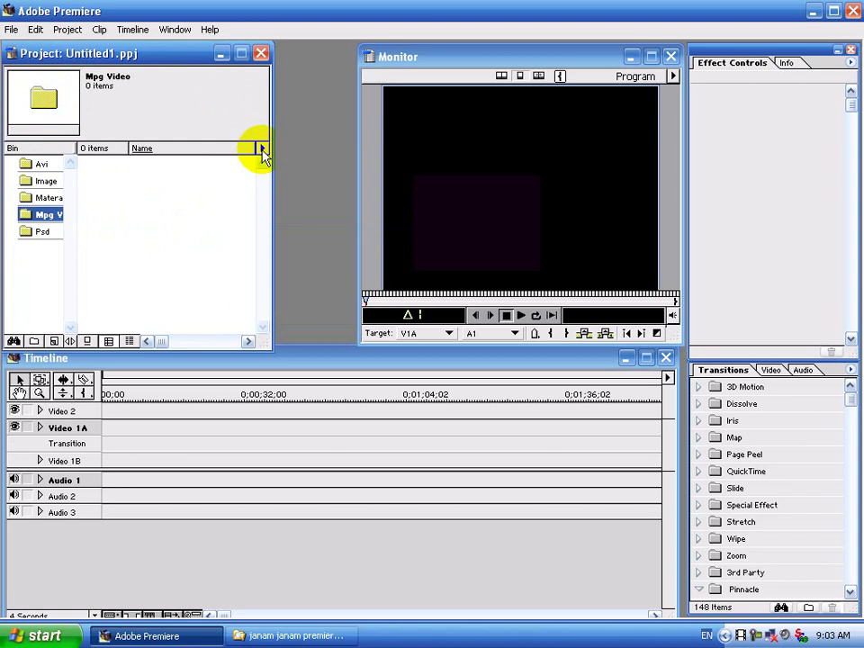
click(262, 150)
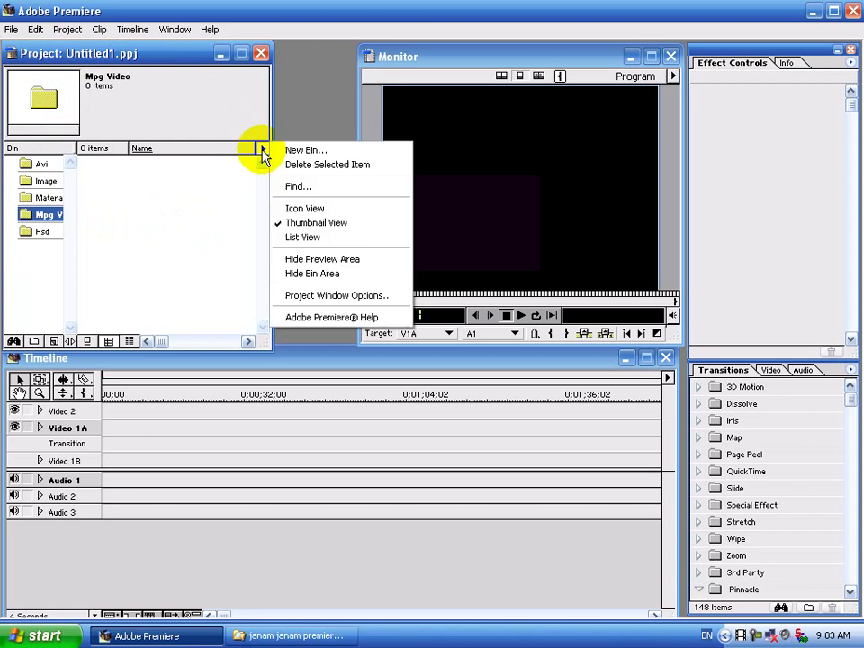
click(301, 238)
click(262, 147)
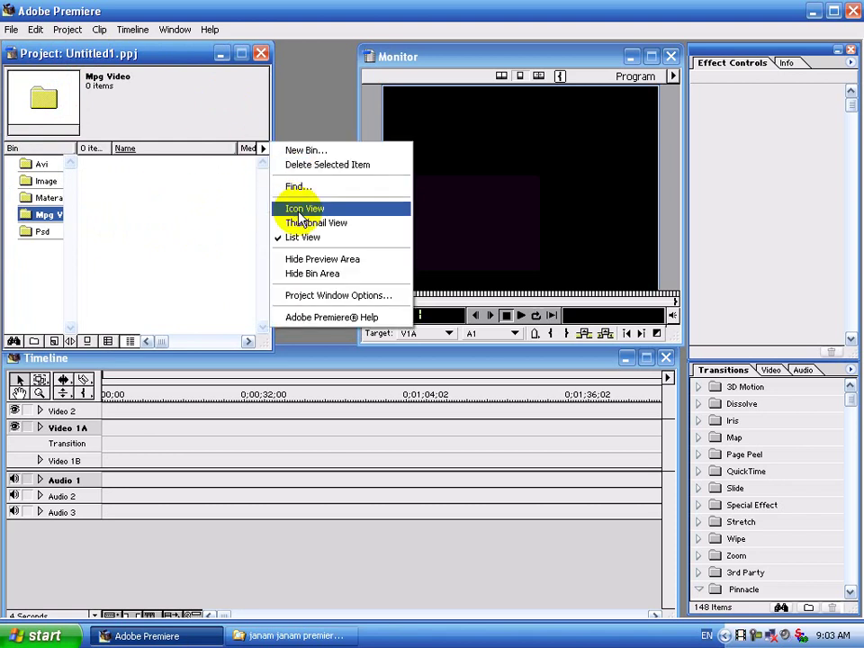
click(301, 214)
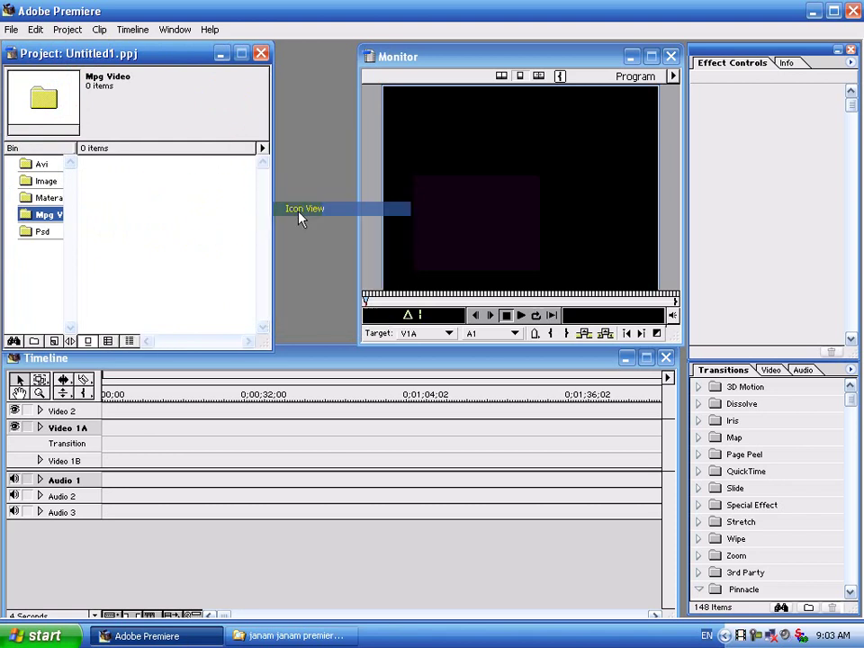
click(45, 171)
Import all four clips from E:\janam janam premiere project\Avi, including 6350.avi and Star.avi, shown as thumbnails
double_click(165, 224)
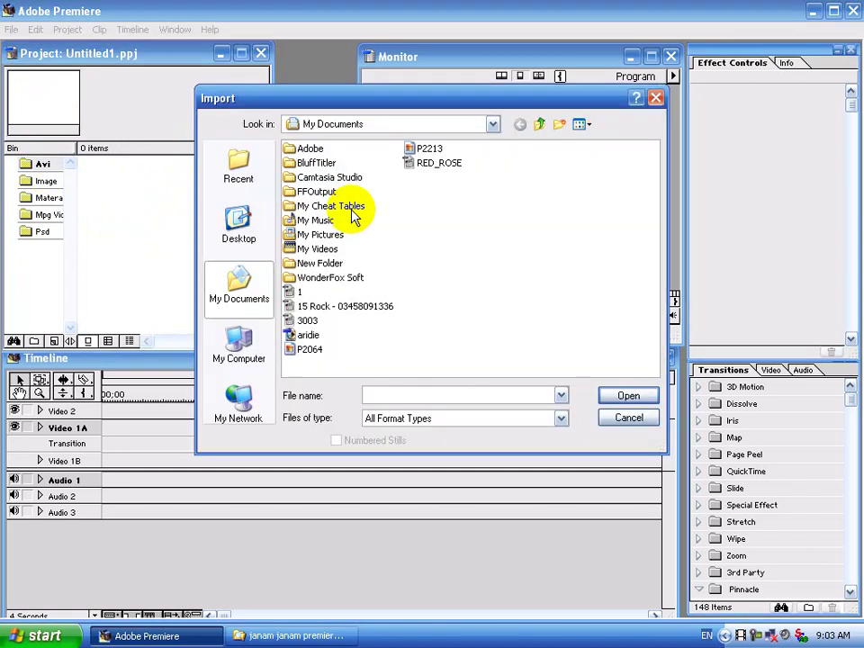
click(240, 351)
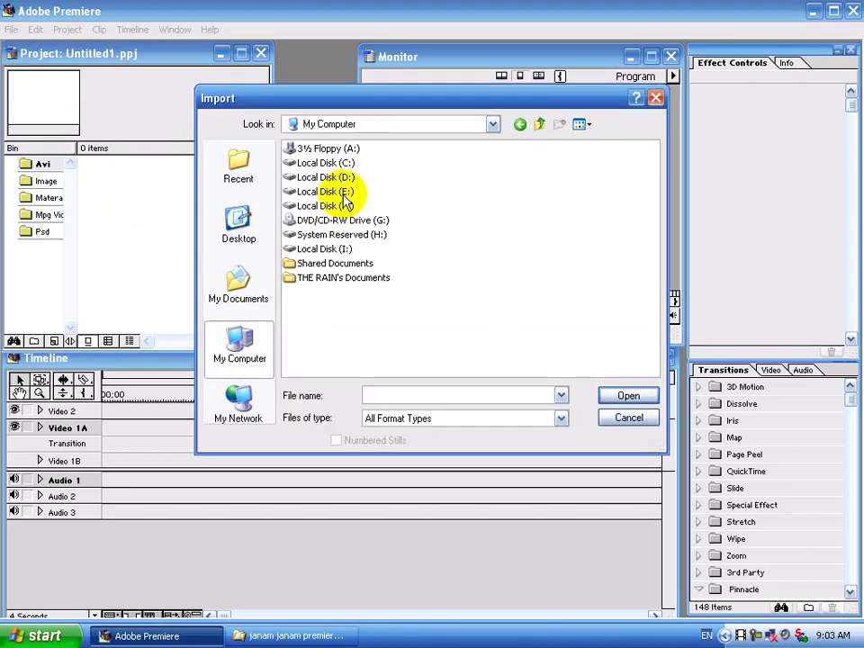
double_click(343, 193)
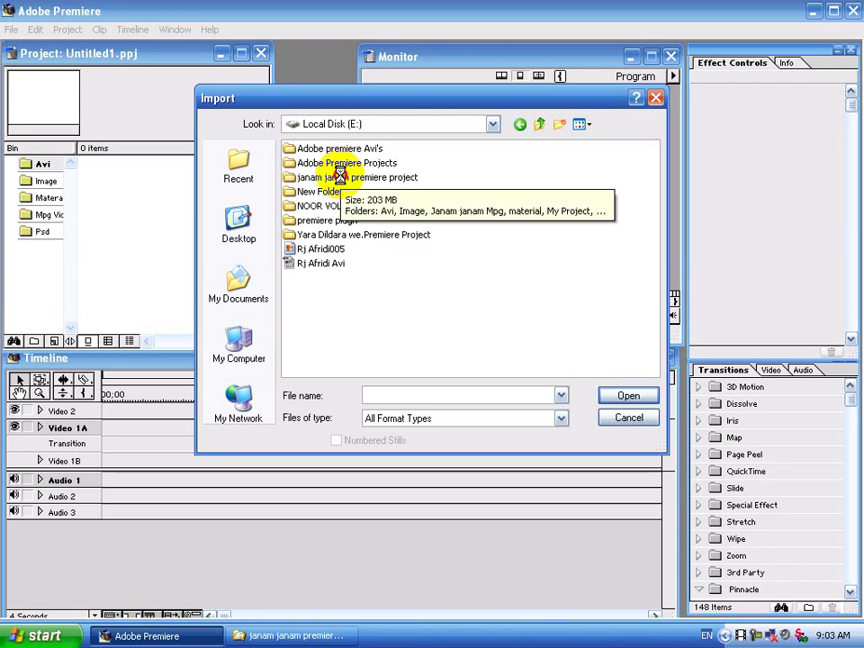
double_click(340, 177)
double_click(303, 151)
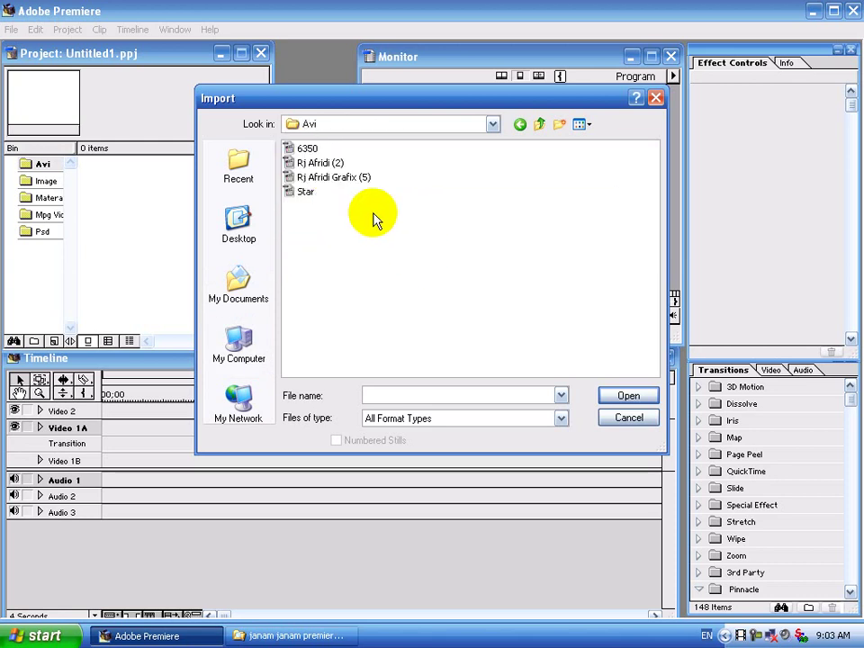
click(308, 150)
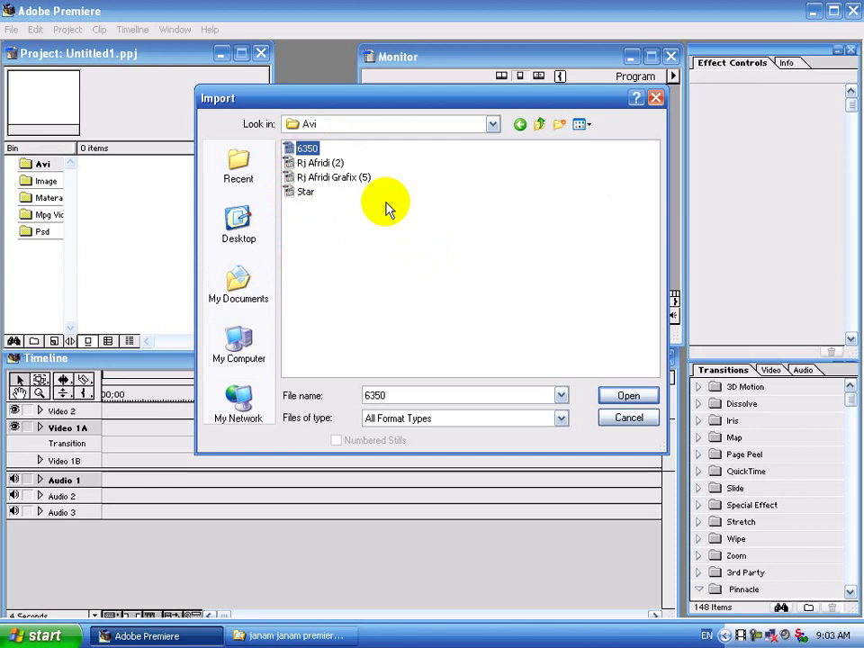
drag(389, 206, 300, 147)
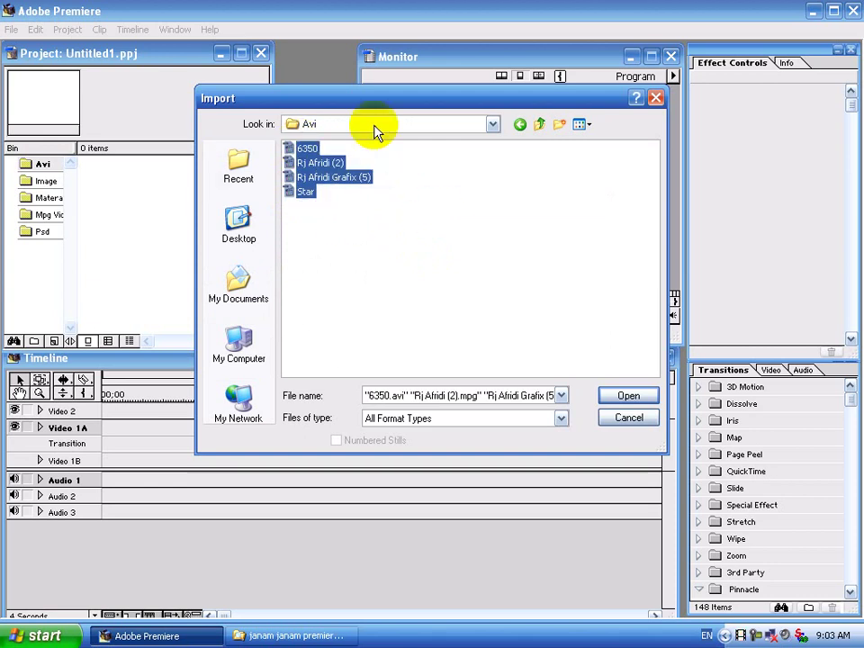
click(630, 397)
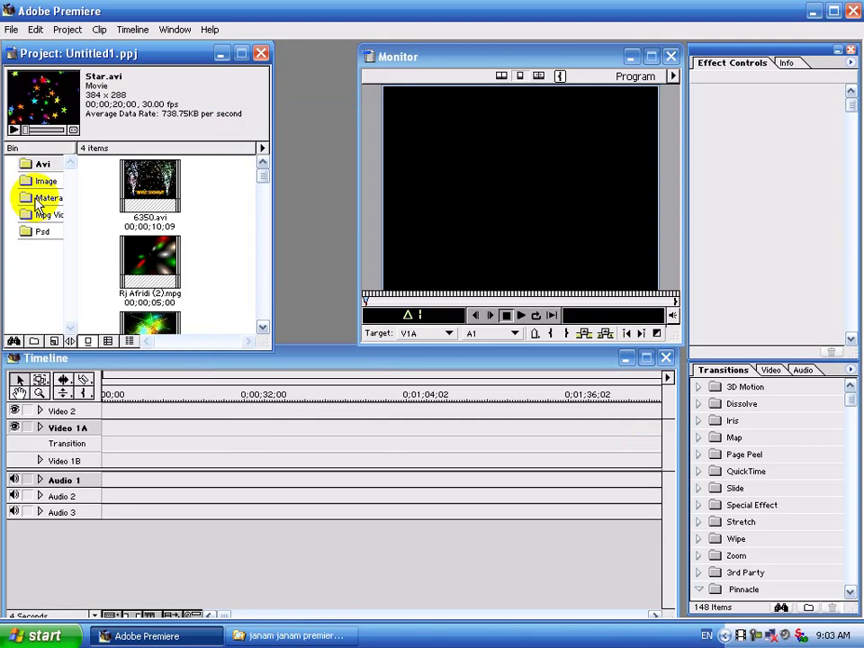
click(263, 148)
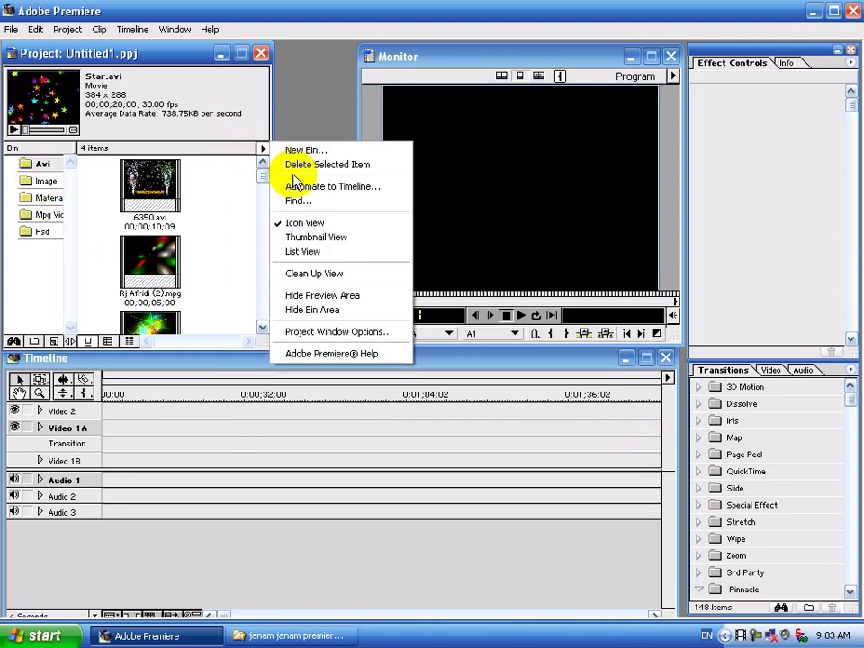
click(300, 237)
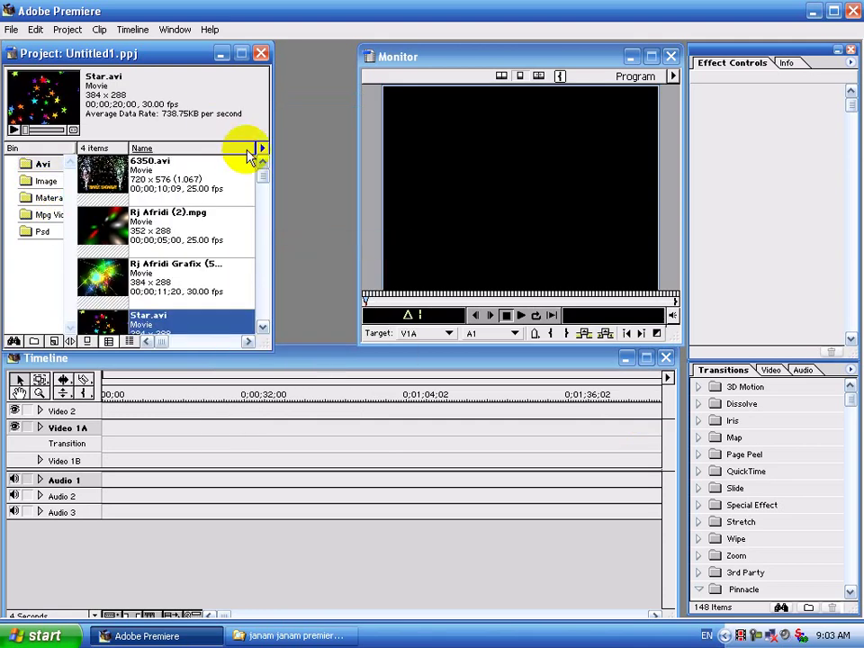
Import all ten bitmaps from the Image folder into the Image bin
click(43, 182)
double_click(163, 206)
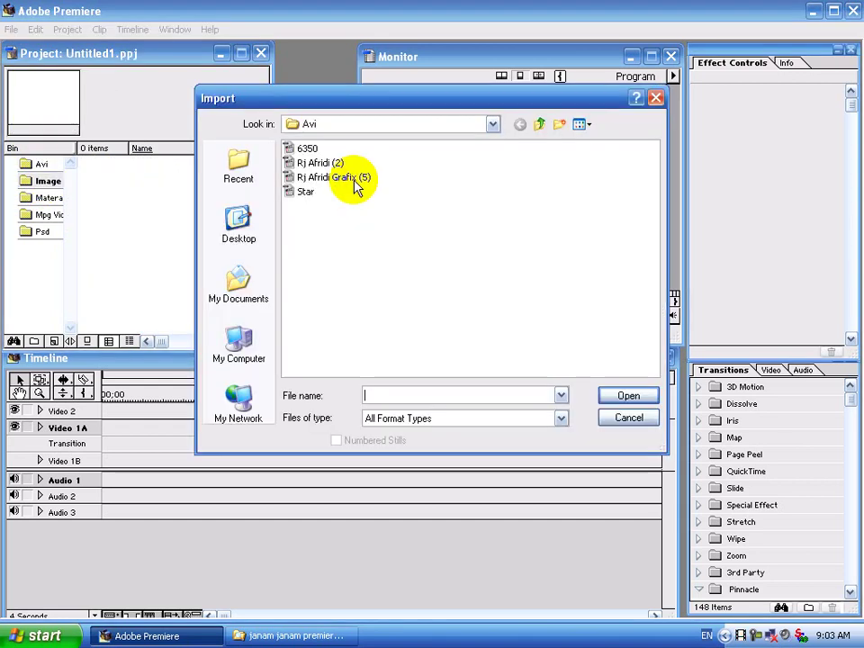
key(BackSpace)
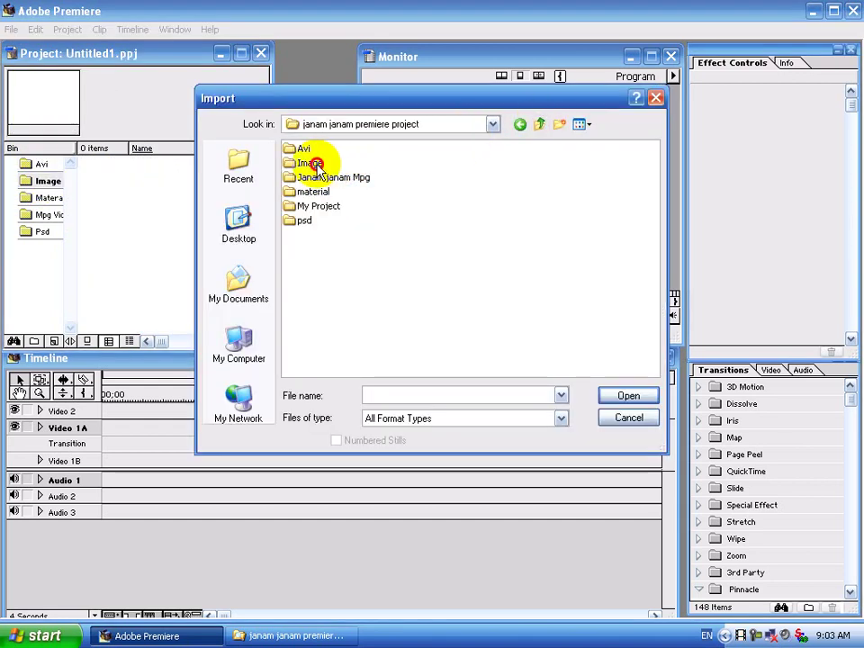
double_click(310, 163)
click(285, 188)
key(ctrl+a)
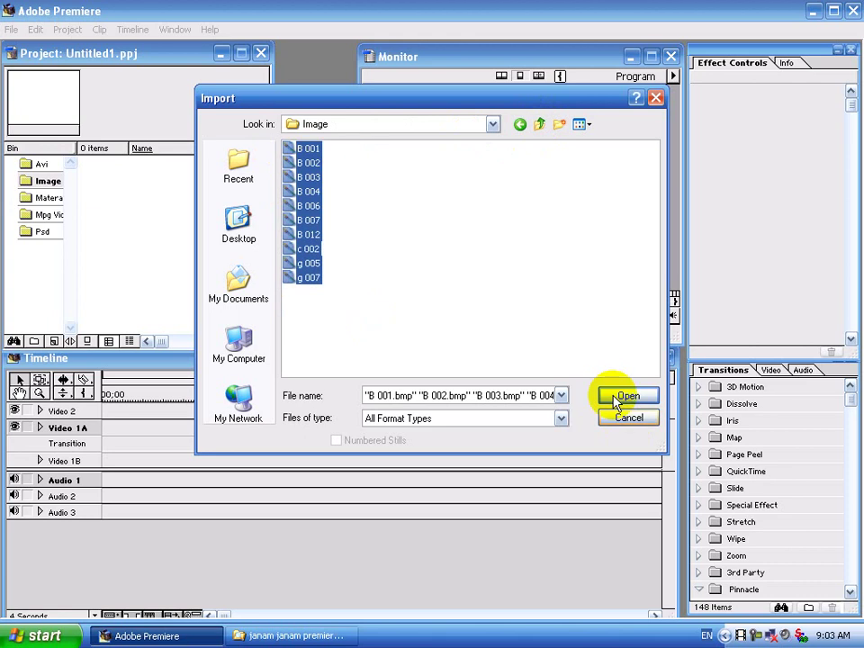
click(613, 396)
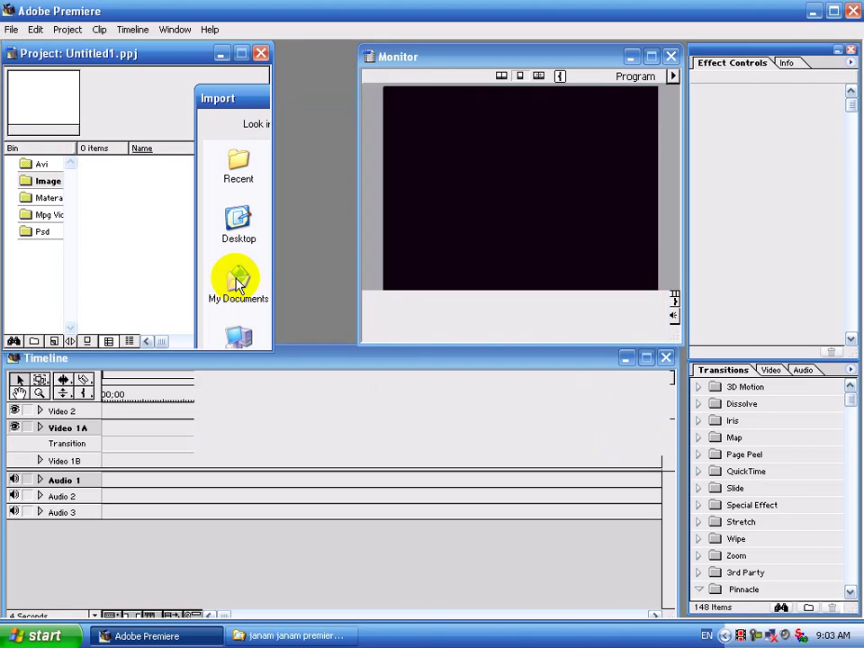
Import Rj Afridi007.psd and Rj Afridi-White.bmp from the material folder into the Materail bin
click(48, 198)
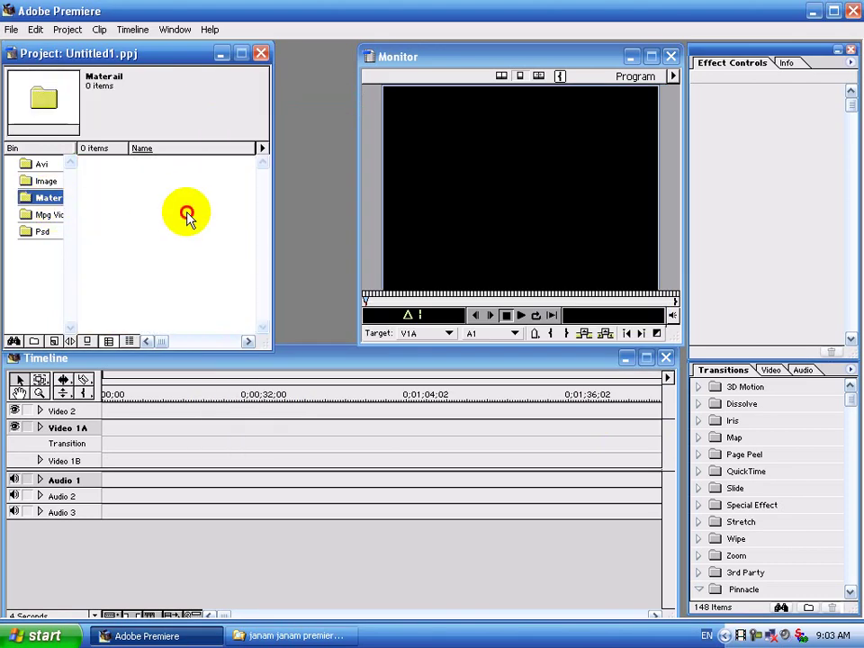
double_click(187, 216)
click(540, 124)
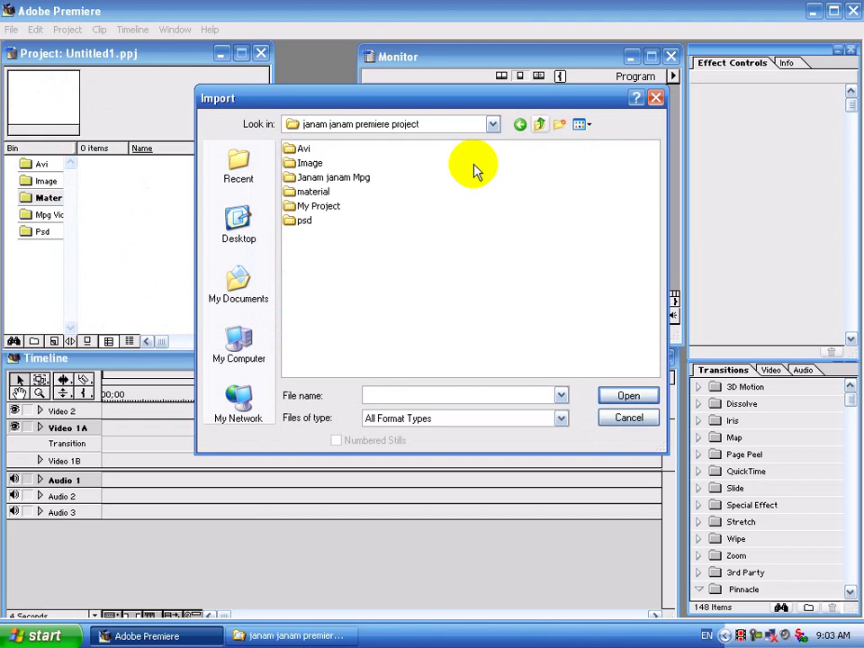
double_click(322, 192)
drag(376, 208, 289, 145)
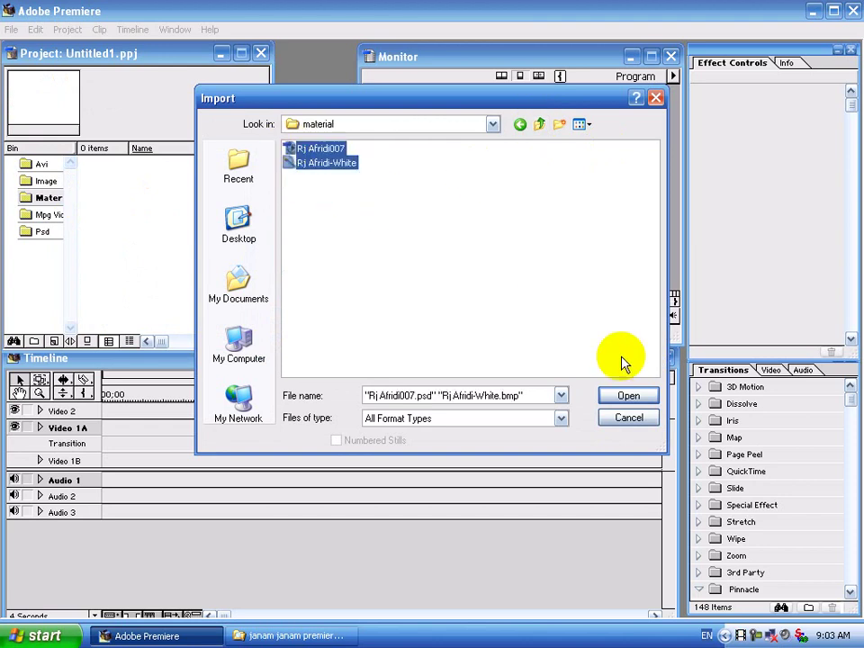
click(387, 335)
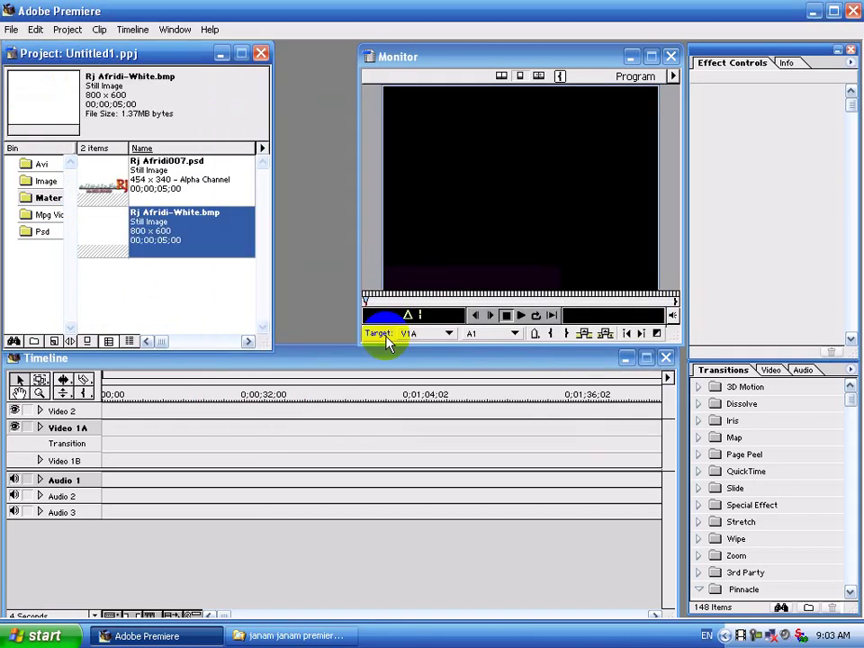
click(45, 214)
Drag the song clip from the Janam janam Mpg folder into the Mpg Video bin
double_click(159, 224)
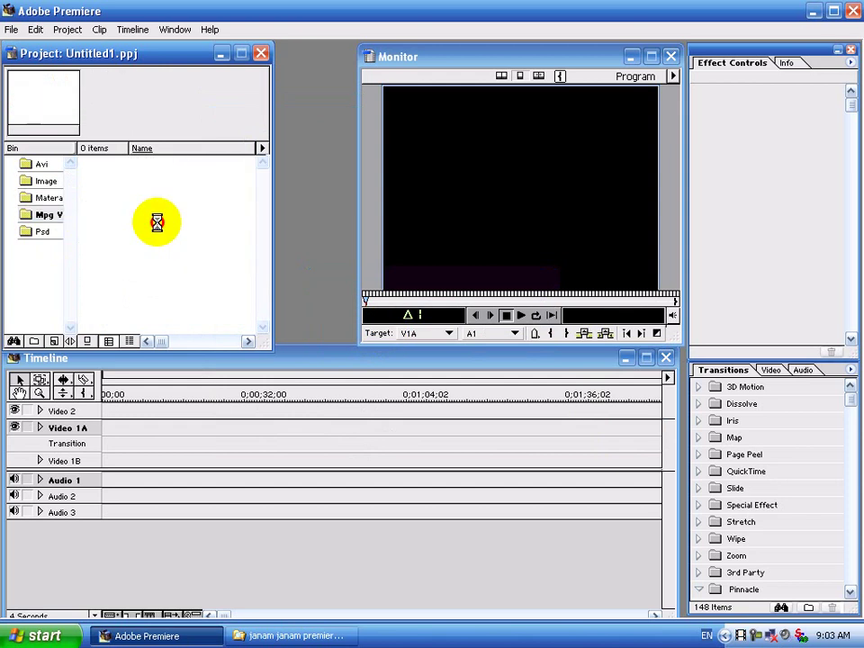
click(540, 126)
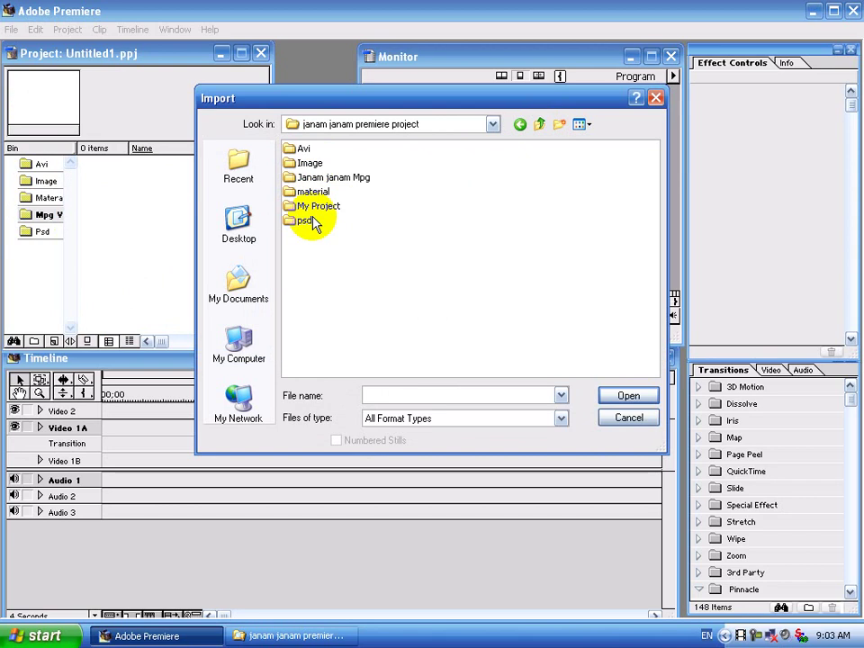
double_click(333, 179)
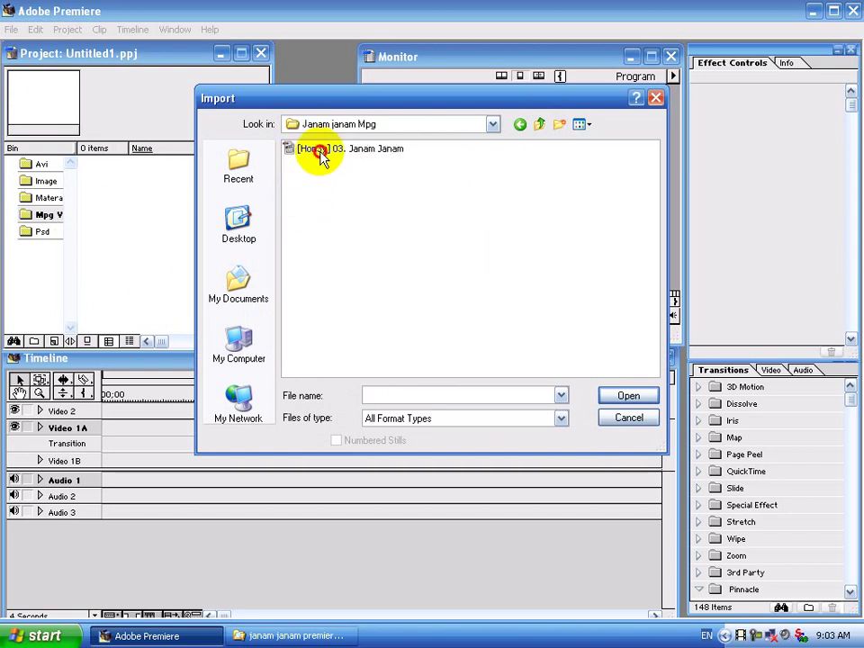
mouse_move(309, 146)
mouse_down()
mouse_move(76, 220)
mouse_move(49, 217)
mouse_up()
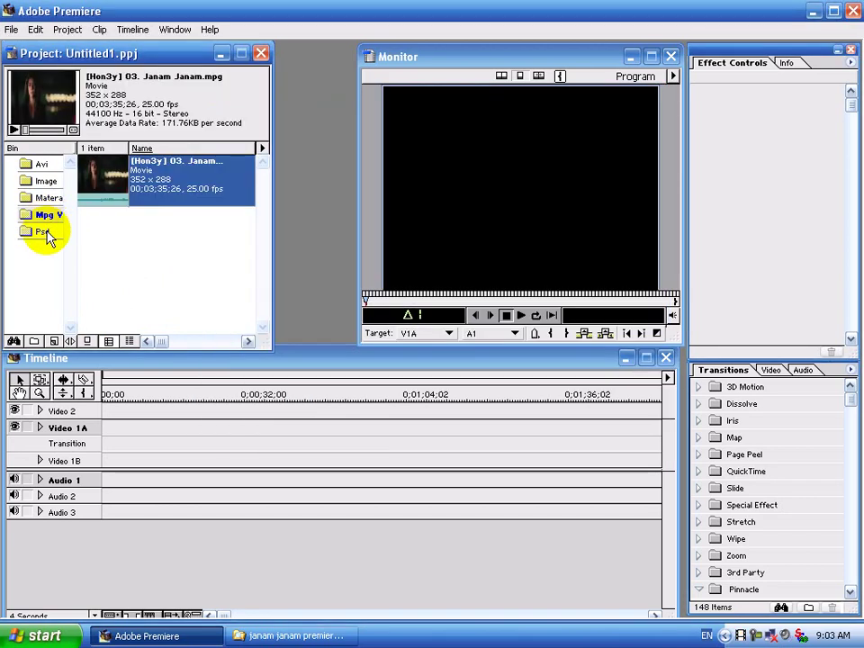
Import psd 1.PSD, Rj 00.psd and Rj 001.psd into the Psd bin as merged layers
click(45, 232)
double_click(178, 220)
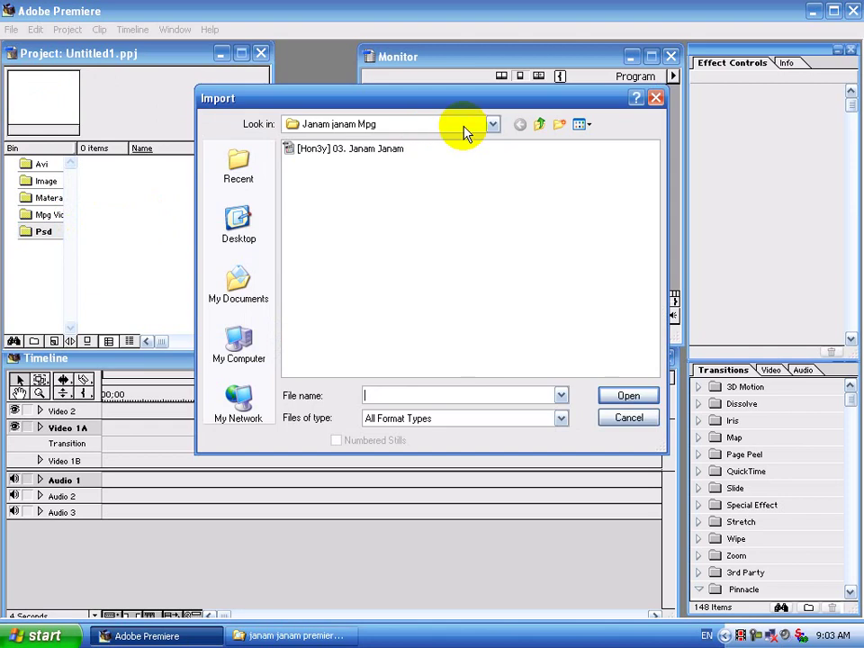
click(539, 125)
double_click(290, 222)
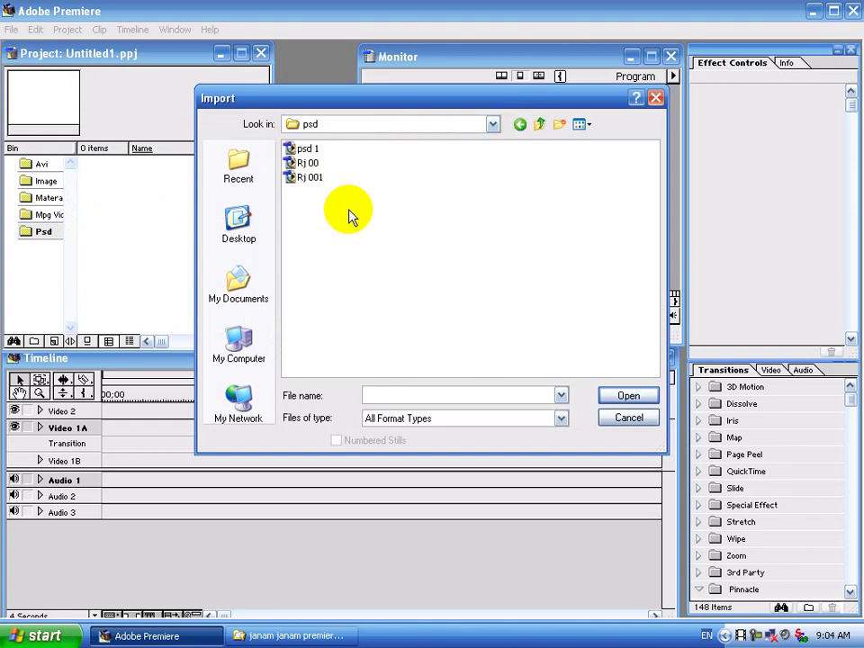
drag(334, 188, 290, 143)
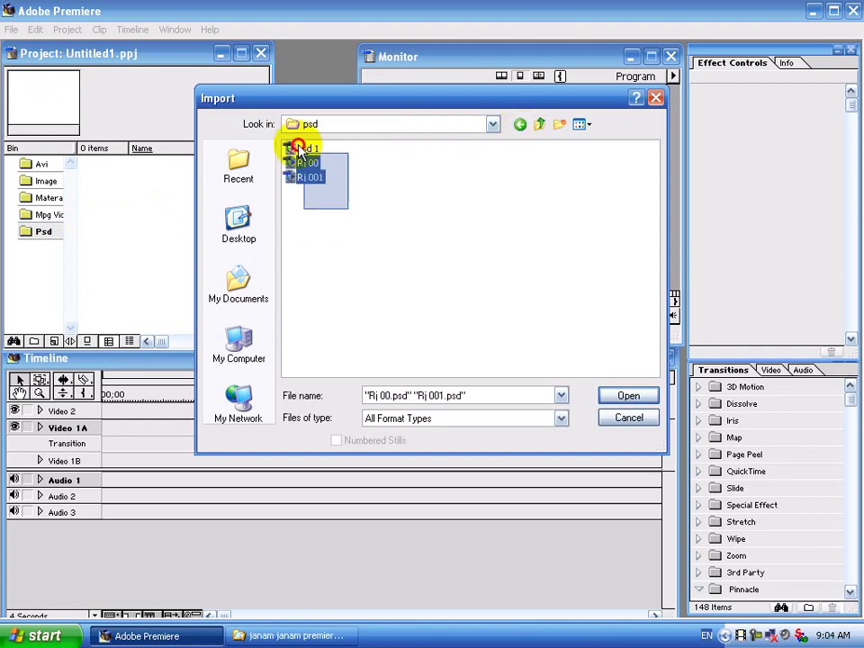
click(616, 397)
click(412, 335)
click(411, 335)
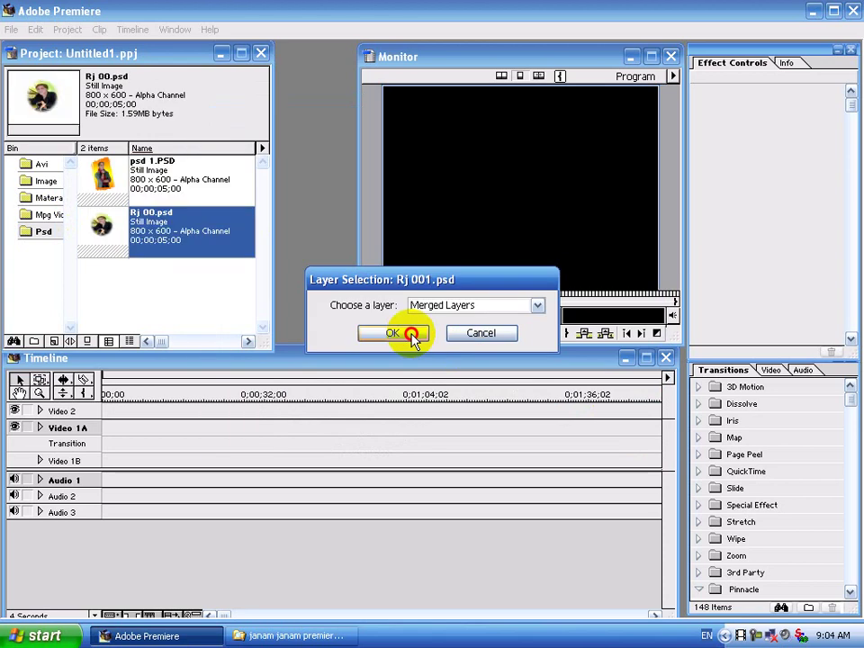
click(411, 334)
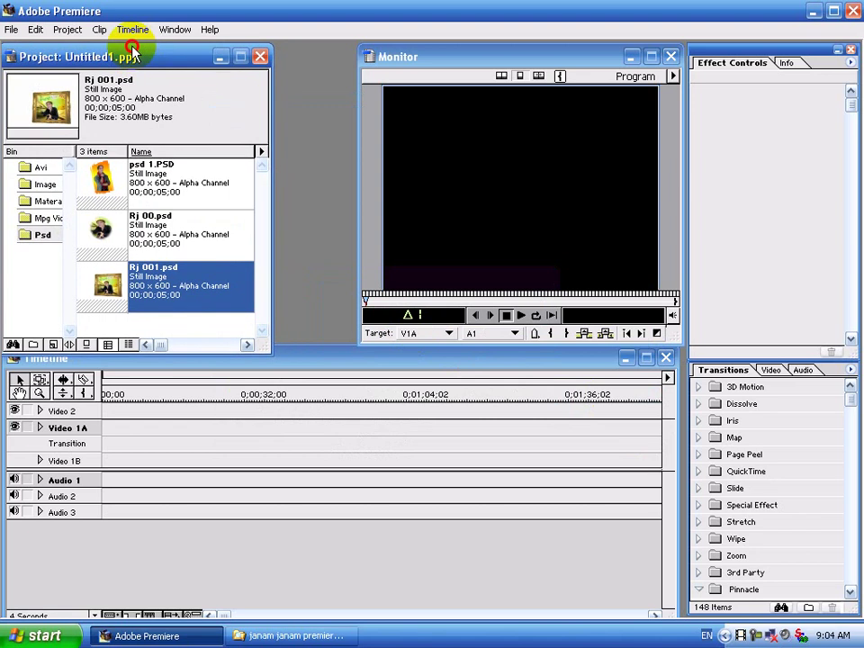
drag(135, 54, 133, 54)
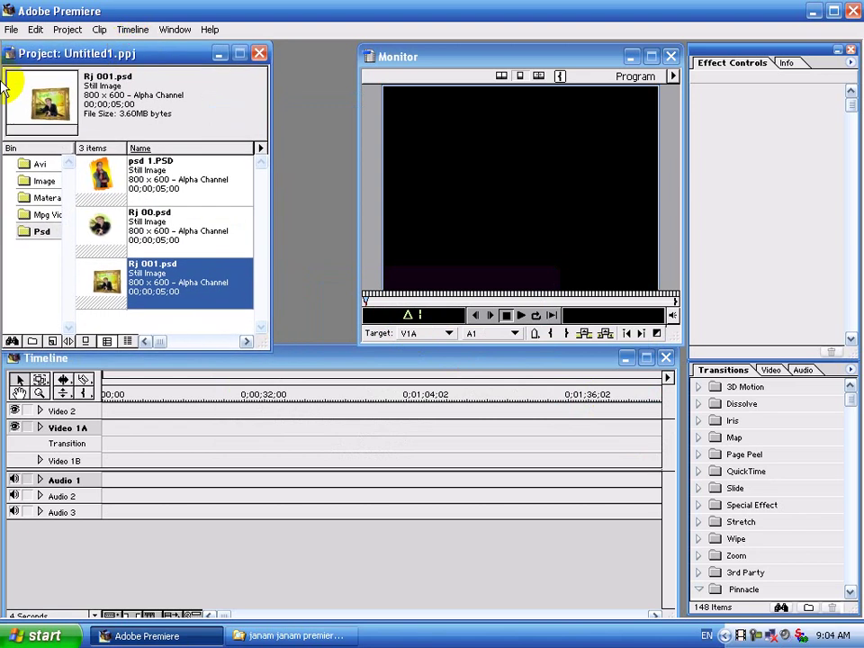
Use Save As to store the project as janam janam.ppj in E:\janam janam premiere project
click(13, 31)
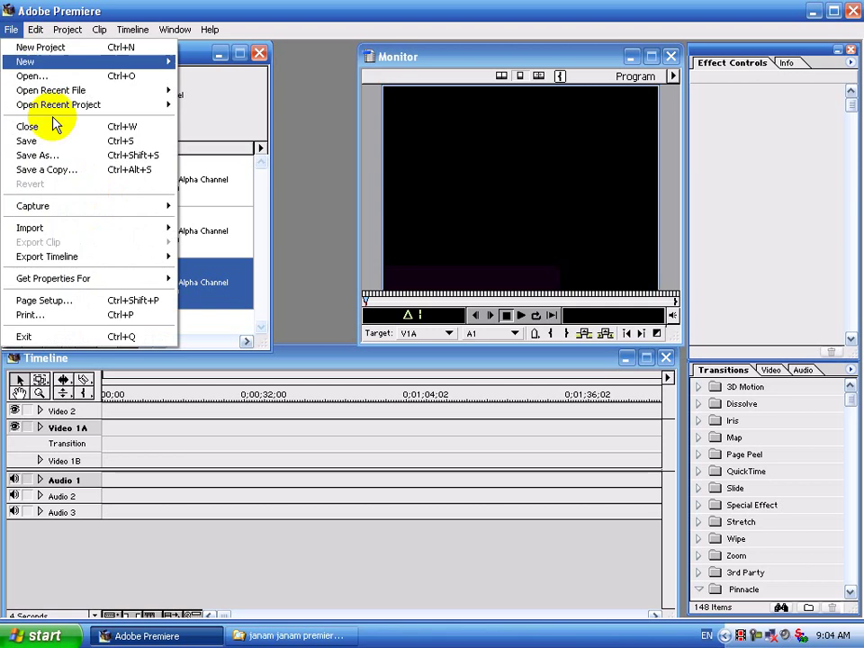
click(74, 158)
text(janam janam)
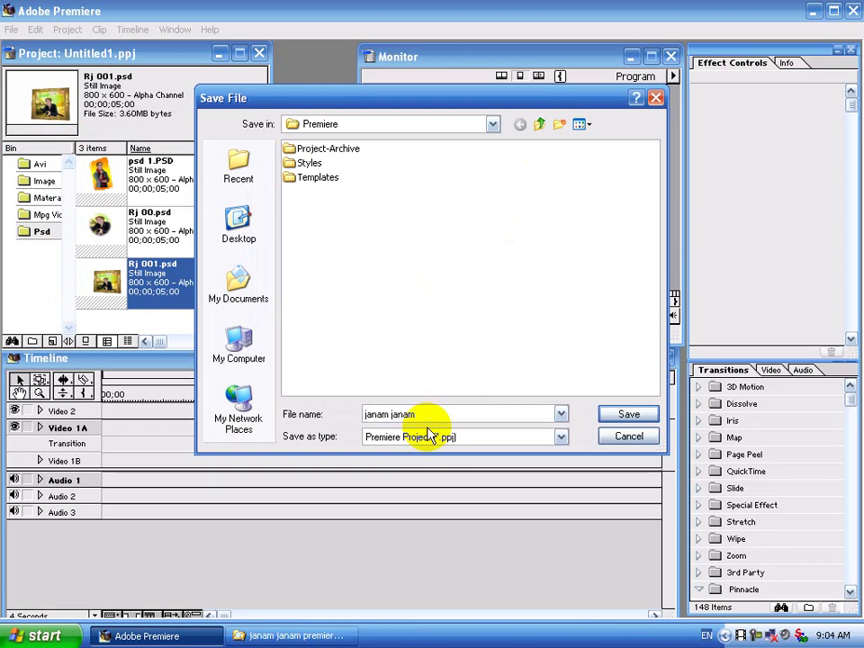
click(236, 349)
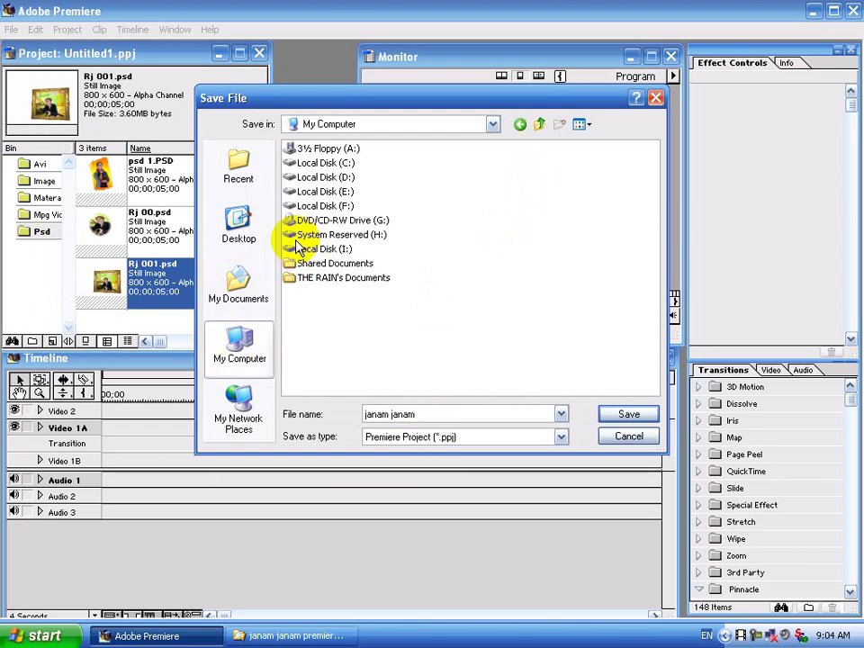
double_click(347, 198)
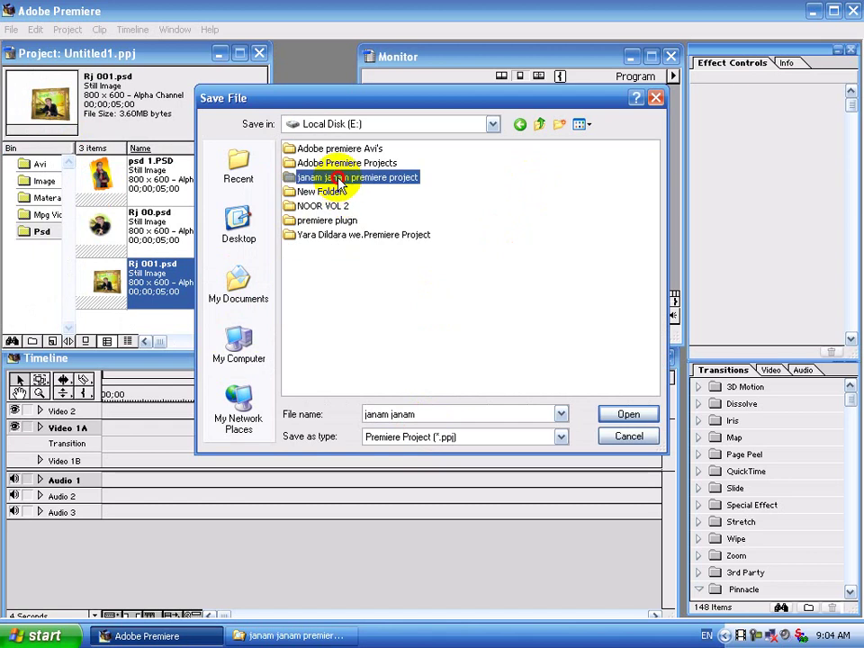
double_click(348, 178)
double_click(320, 206)
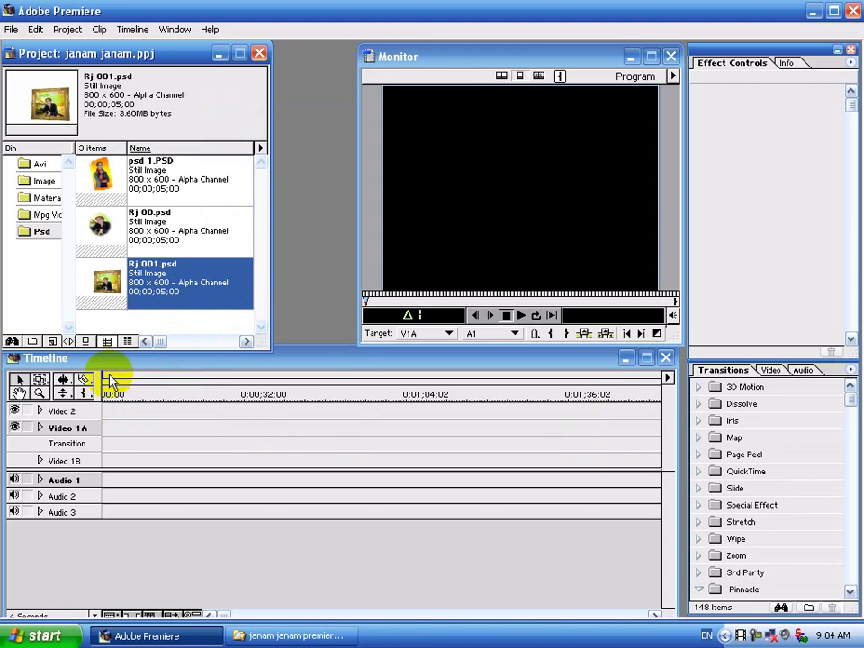
Drag the Janam Janam.mpg clip from the Mpg Video bin to the timeline start, resizing the panels
mouse_move(160, 350)
mouse_down()
mouse_move(159, 316)
mouse_move(155, 333)
mouse_up()
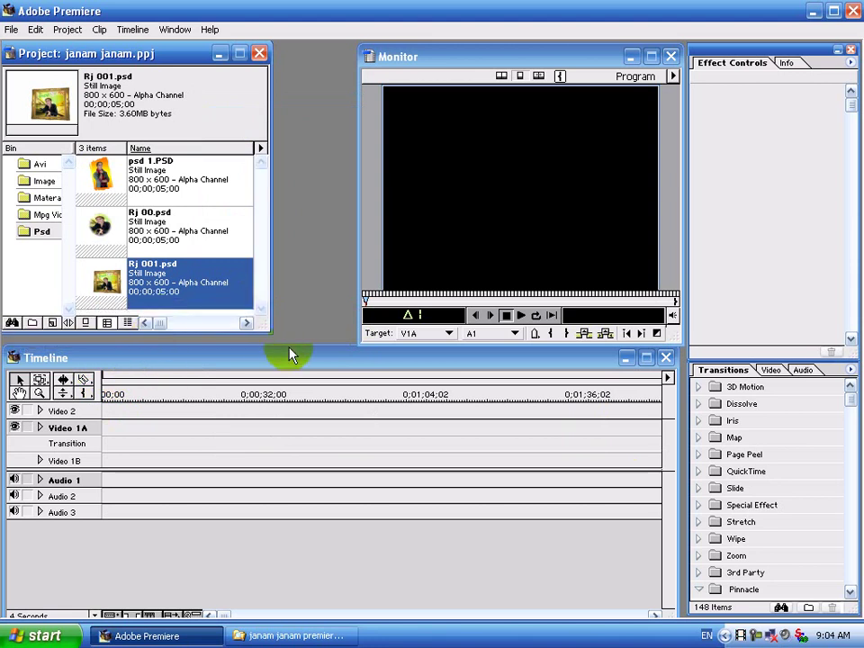
drag(286, 345, 280, 322)
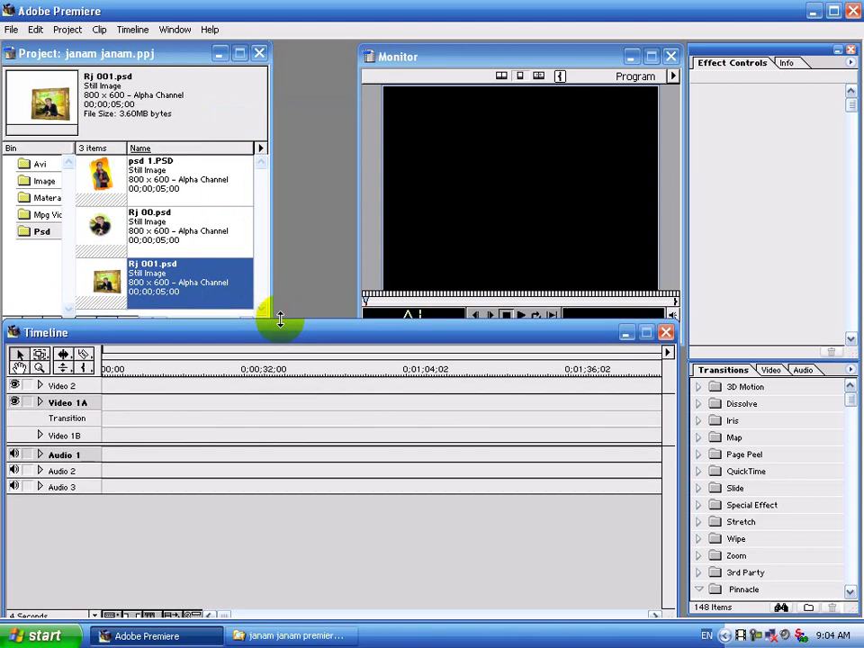
click(48, 216)
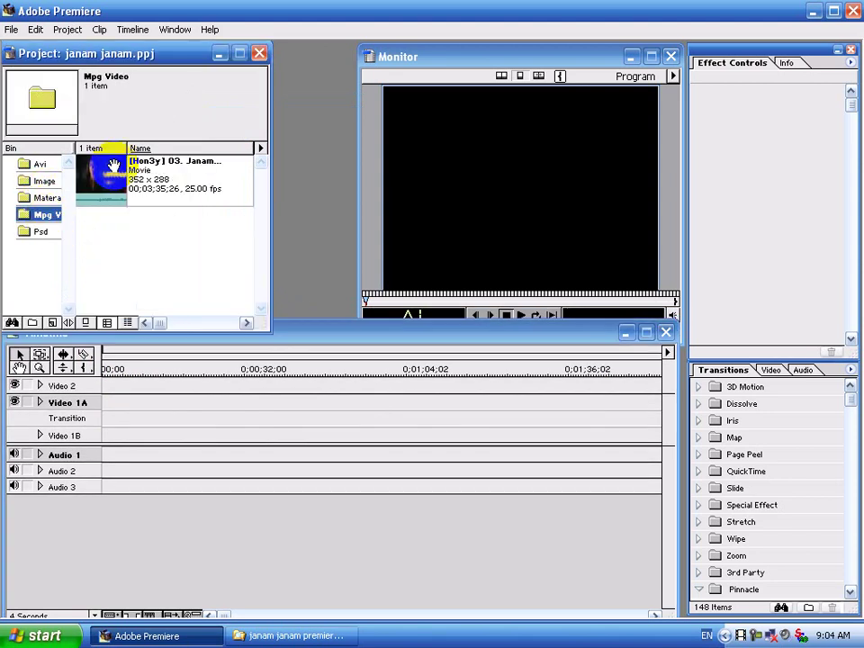
drag(103, 184, 156, 408)
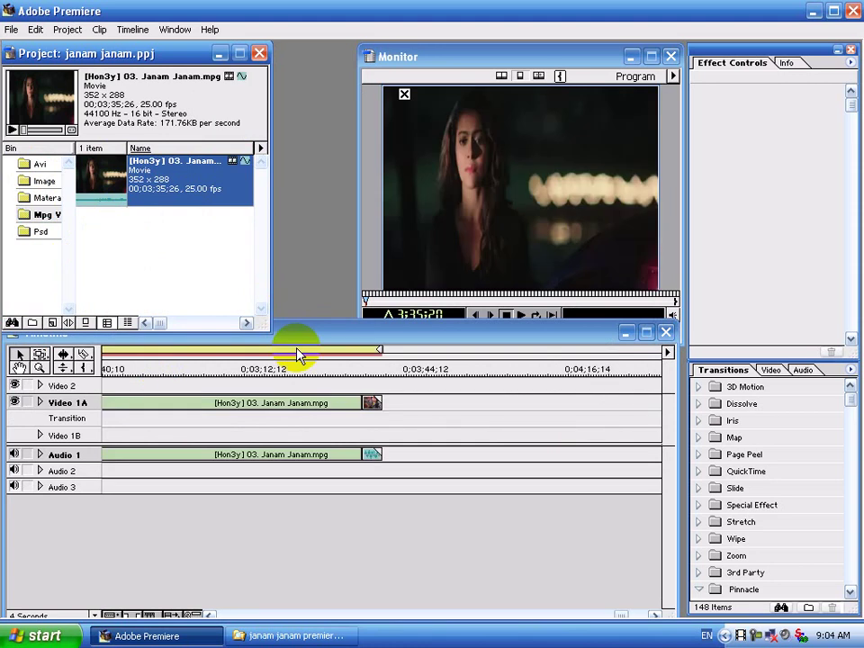
drag(322, 322, 303, 297)
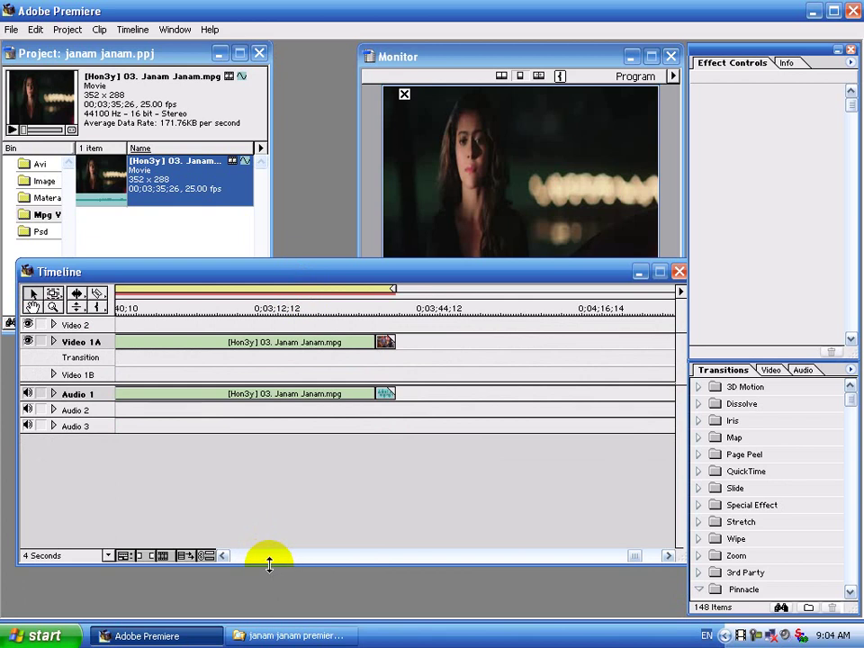
drag(269, 565, 270, 513)
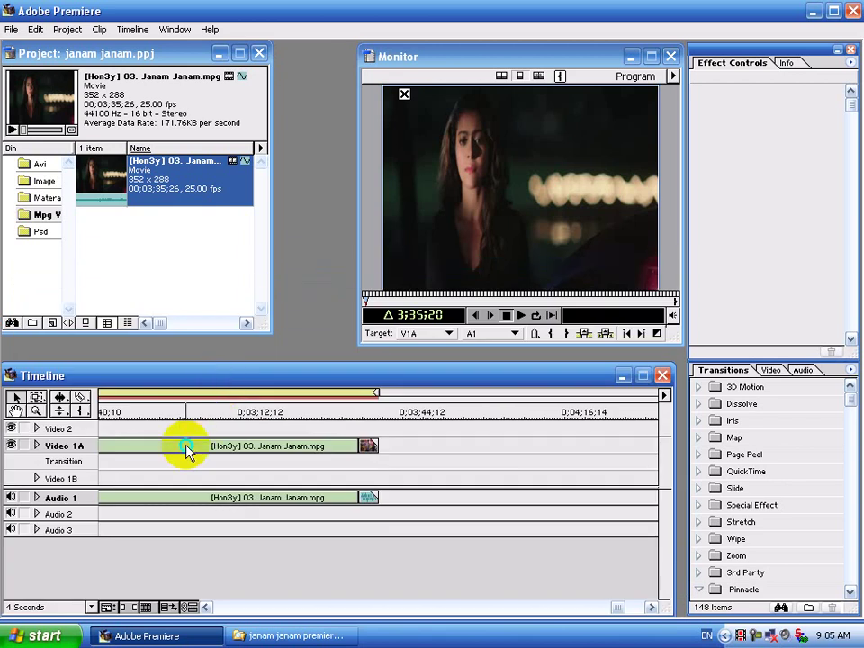
Set the timeline track format to show each clip's first frame plus its name
right_click(187, 451)
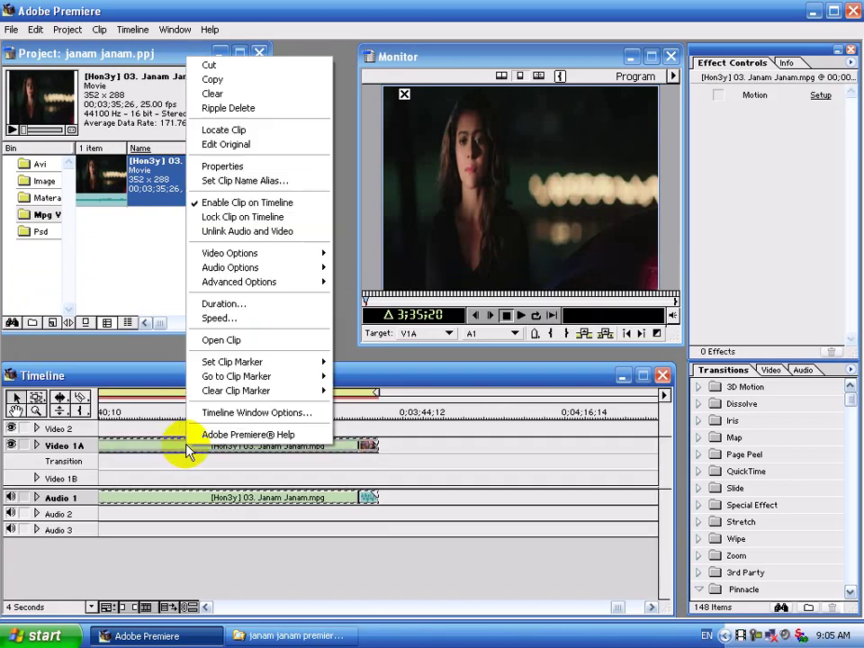
click(231, 413)
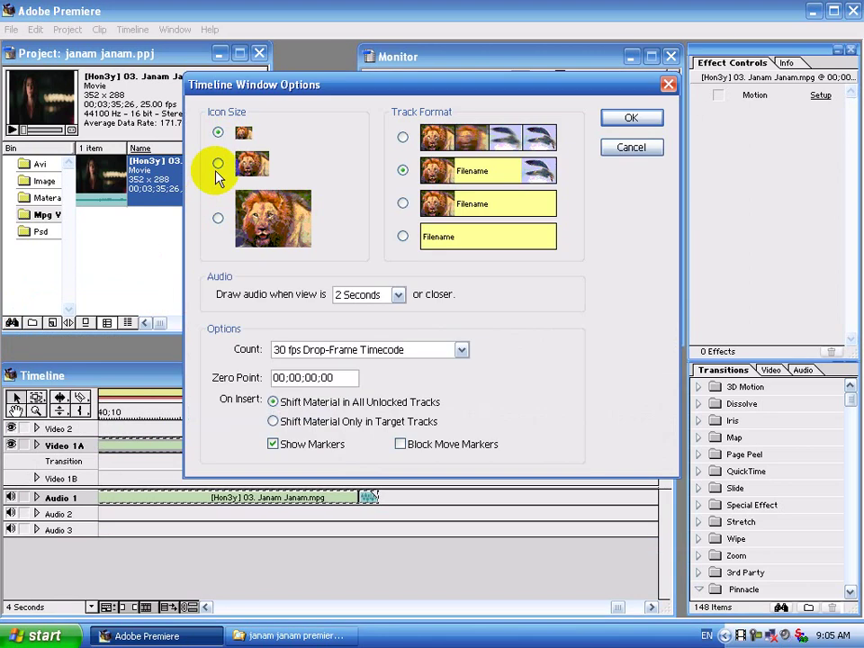
click(403, 204)
click(614, 120)
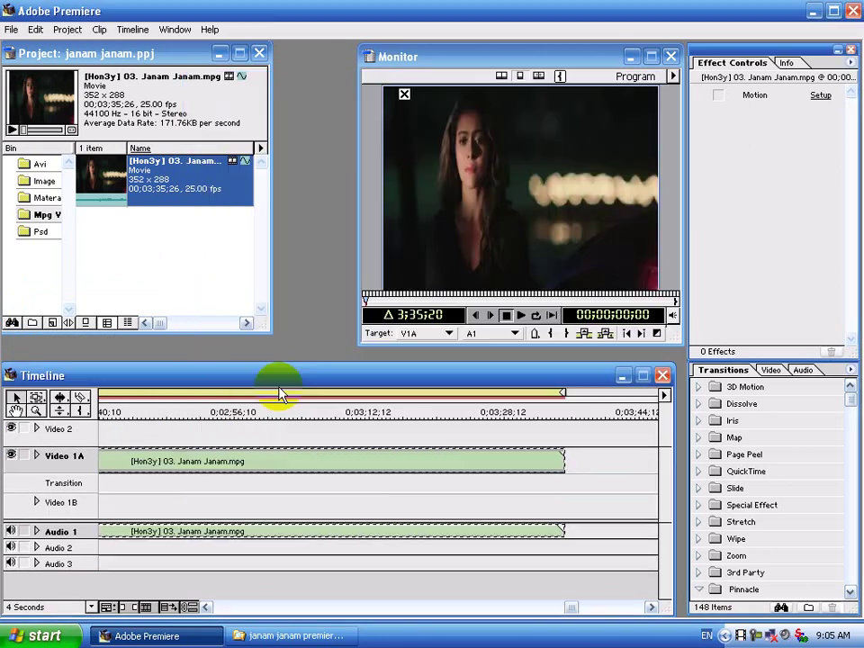
drag(281, 378, 324, 332)
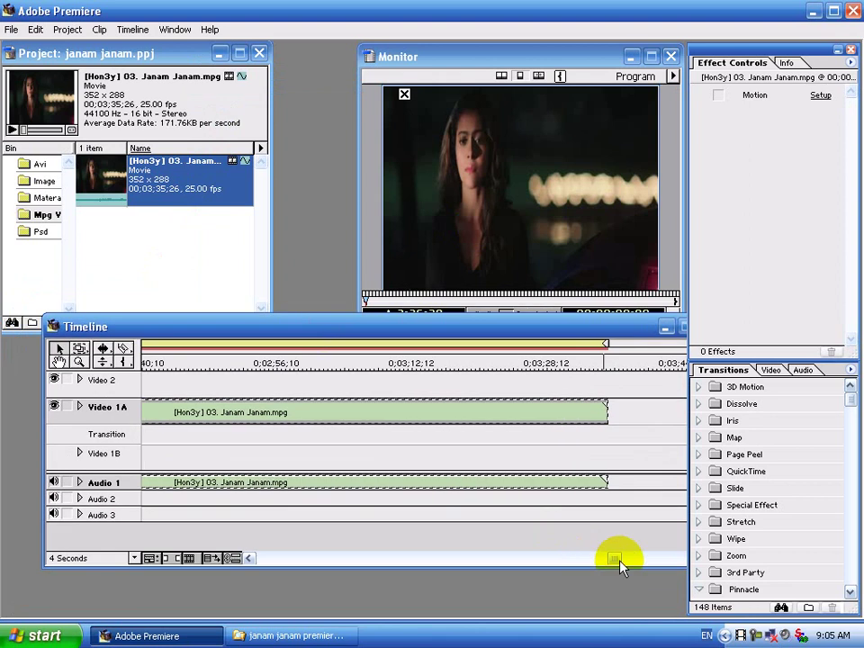
drag(620, 563, 238, 557)
Unlink the Janam Janam clip's audio from its video
click(200, 412)
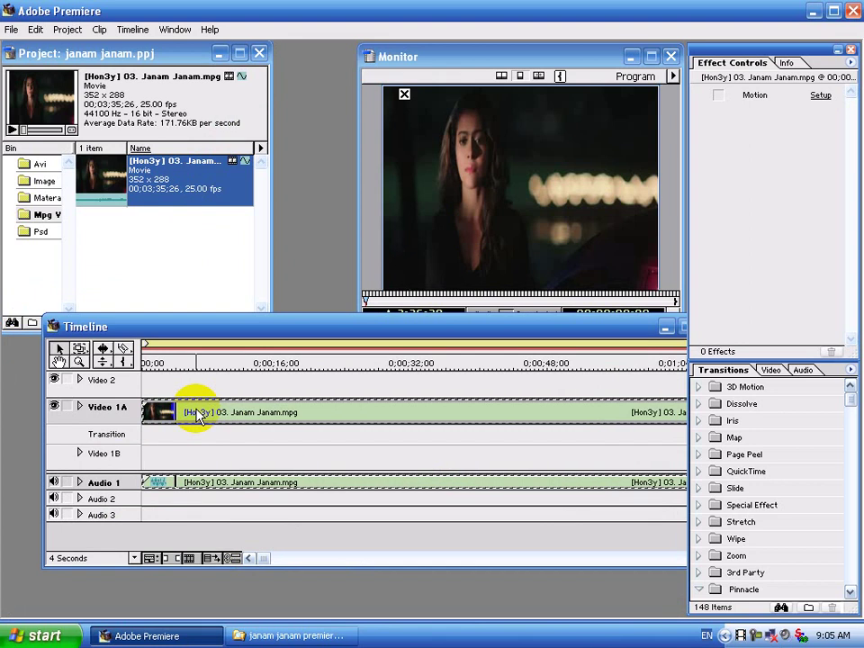
click(142, 362)
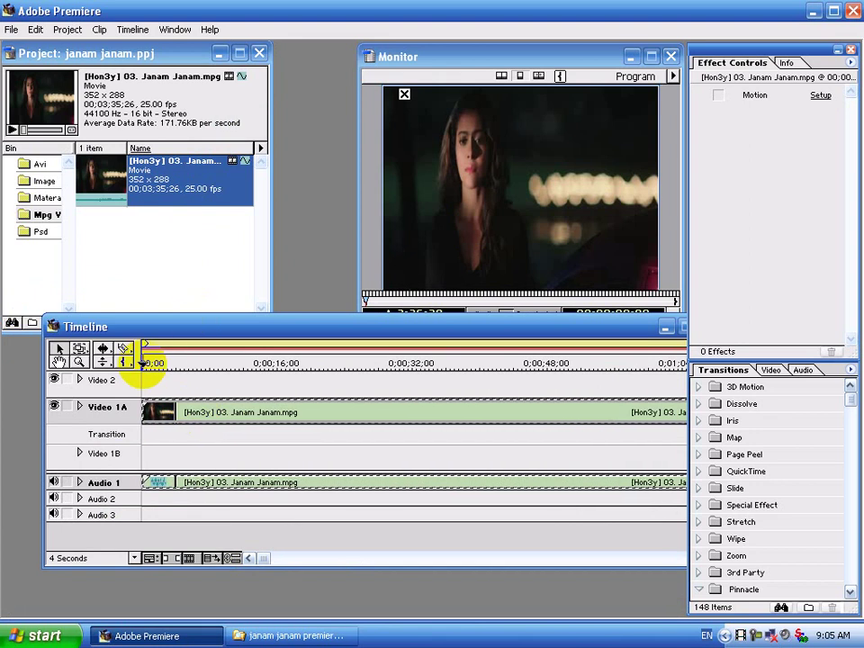
right_click(194, 482)
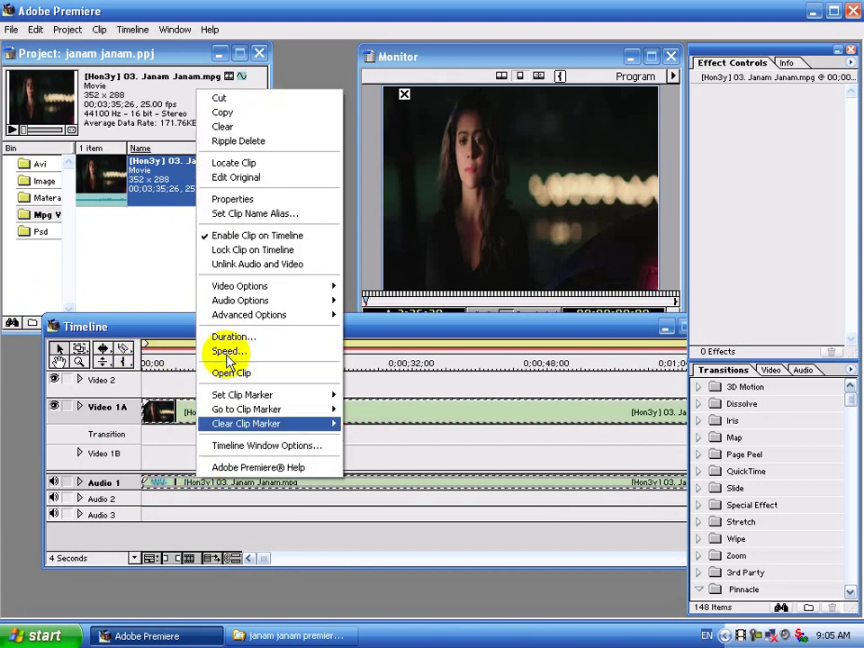
click(256, 264)
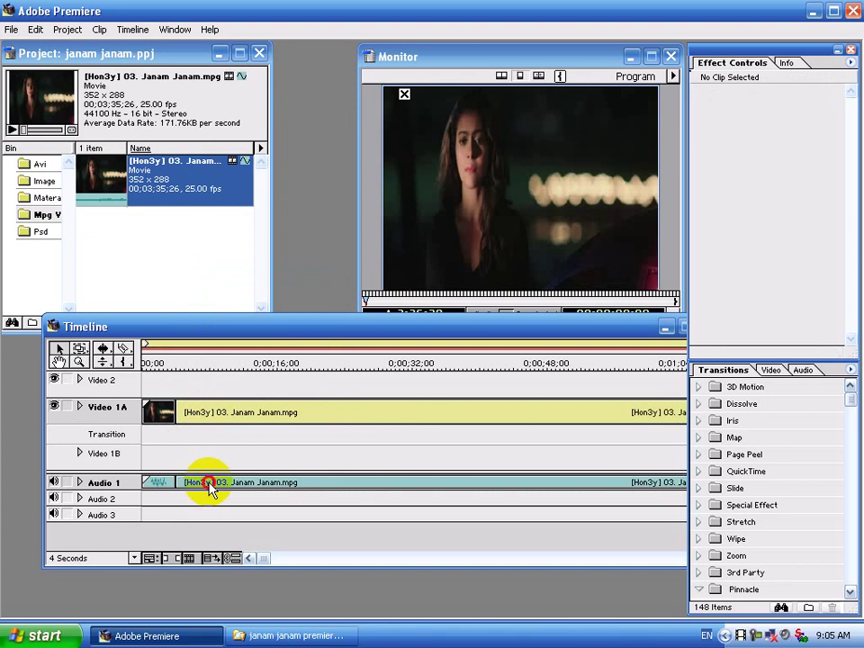
click(224, 410)
click(201, 480)
click(216, 410)
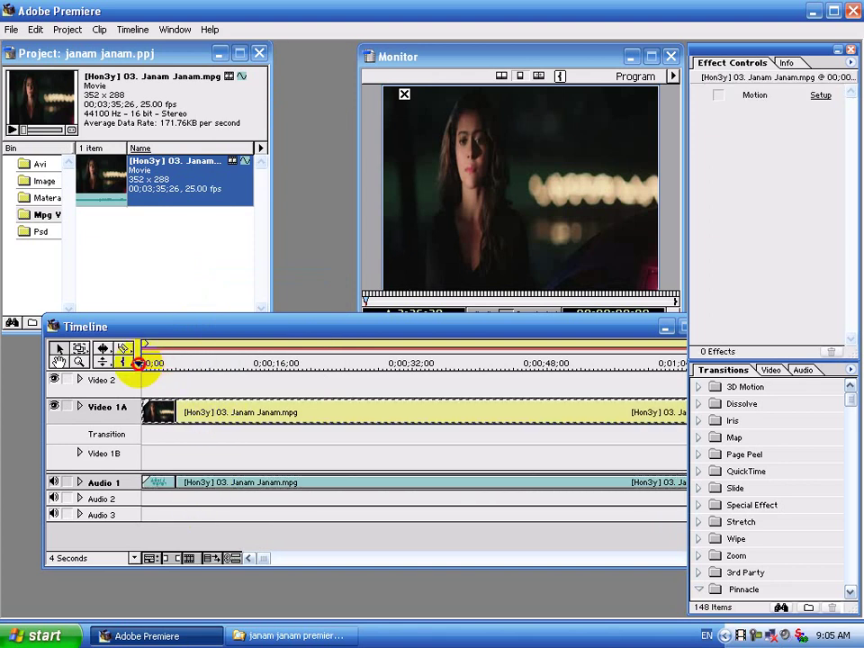
Preview the song from the start of the timeline
drag(136, 363, 142, 373)
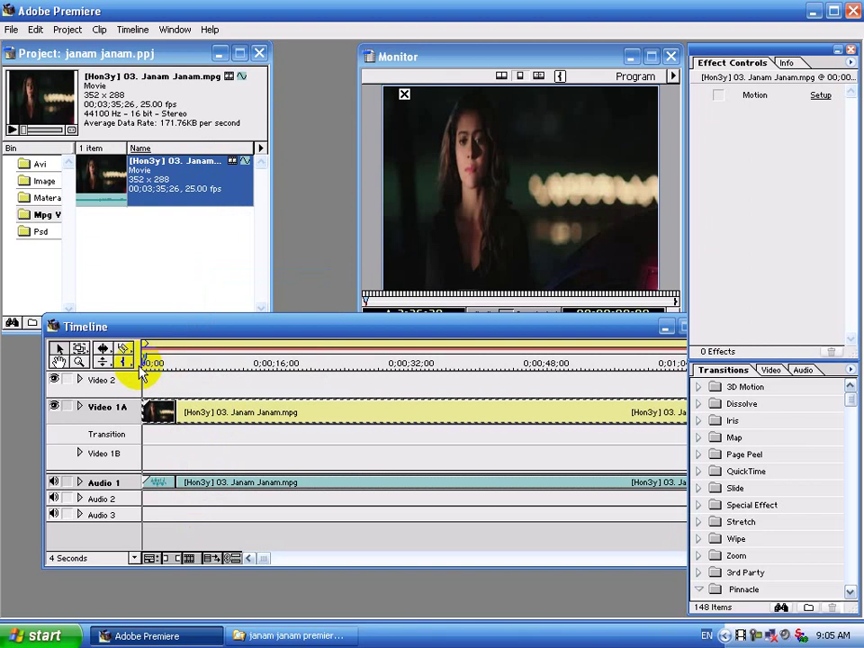
drag(222, 325, 161, 373)
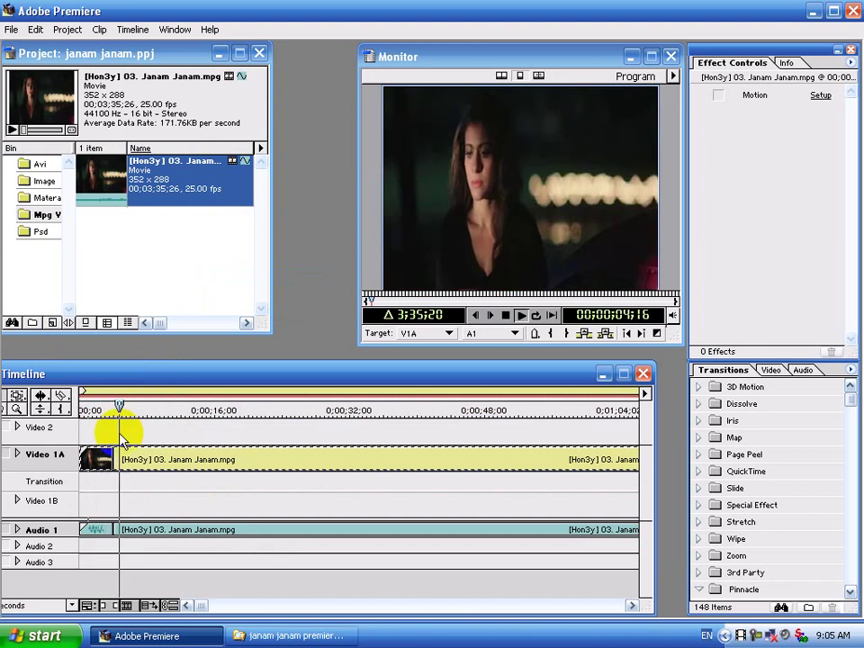
key(space)
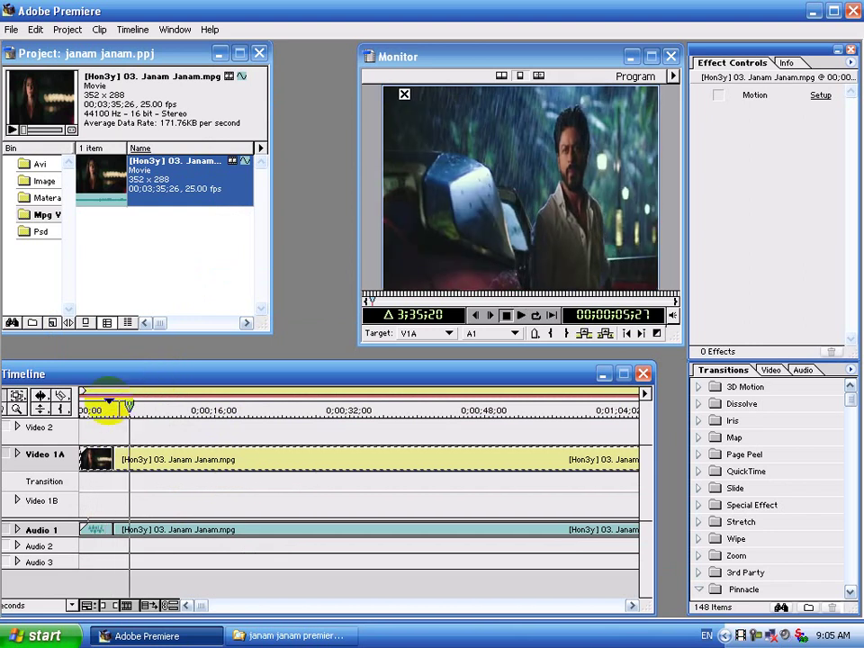
click(79, 411)
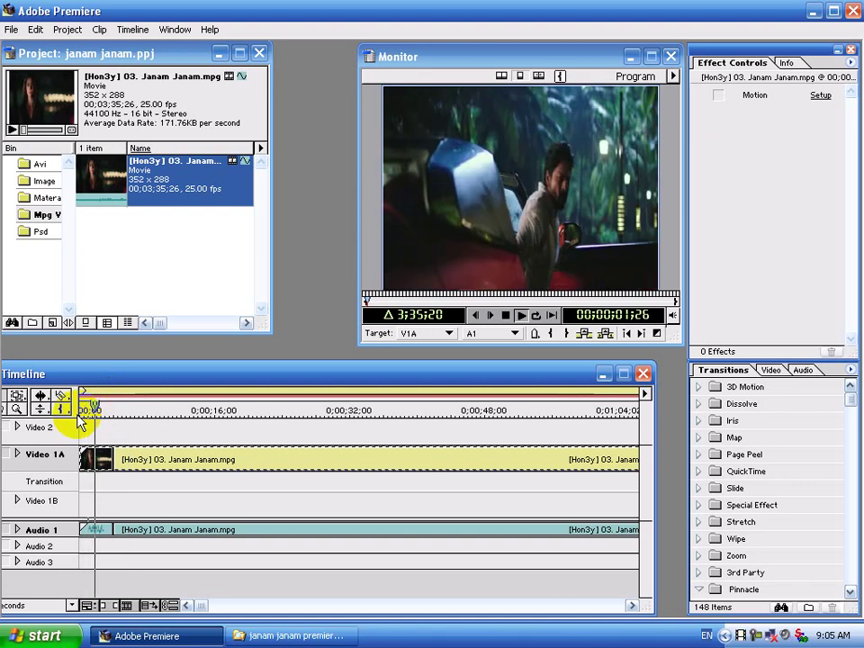
key(space)
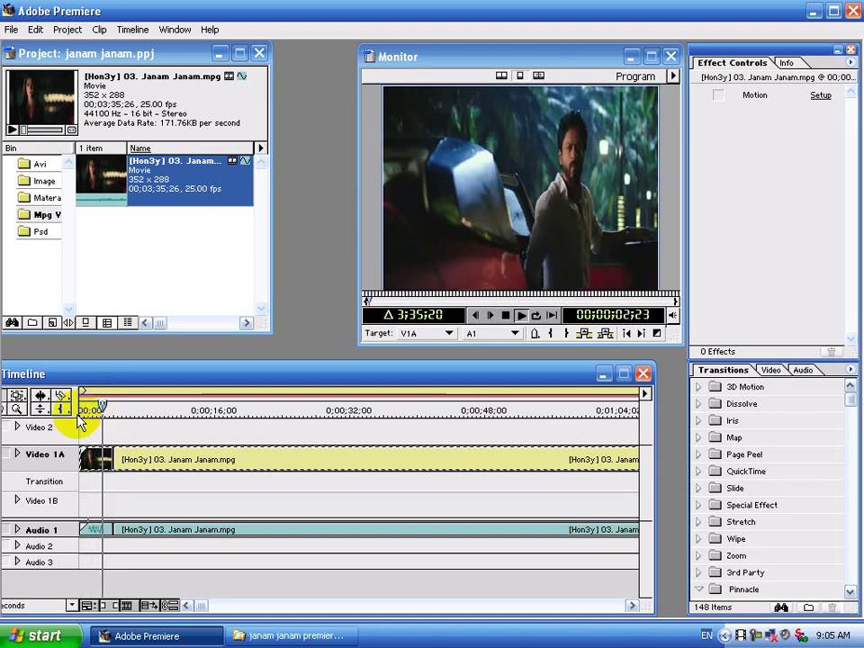
Place B 001.bmp from the Image bin on Video 2 at the timeline start
click(47, 181)
mouse_move(101, 176)
mouse_down()
mouse_move(99, 433)
mouse_move(117, 439)
mouse_move(108, 430)
mouse_up()
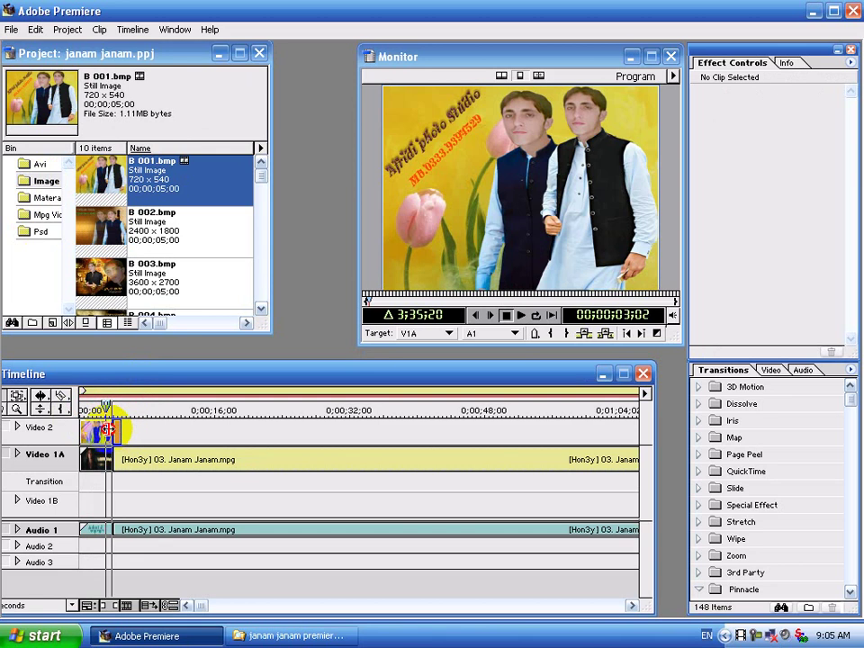
click(100, 436)
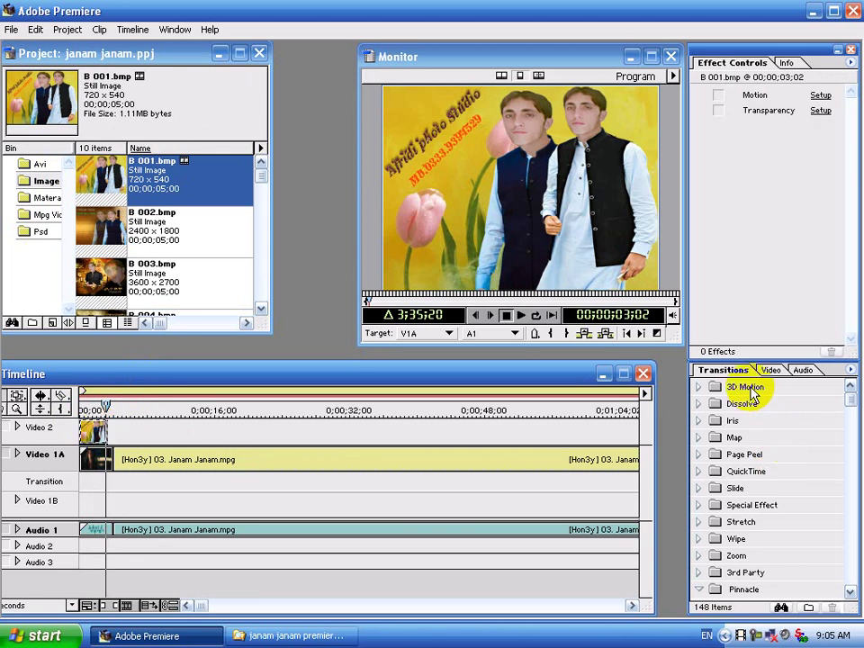
Set B 001.bmp's transparency key type to Alpha Channel
click(817, 110)
click(332, 255)
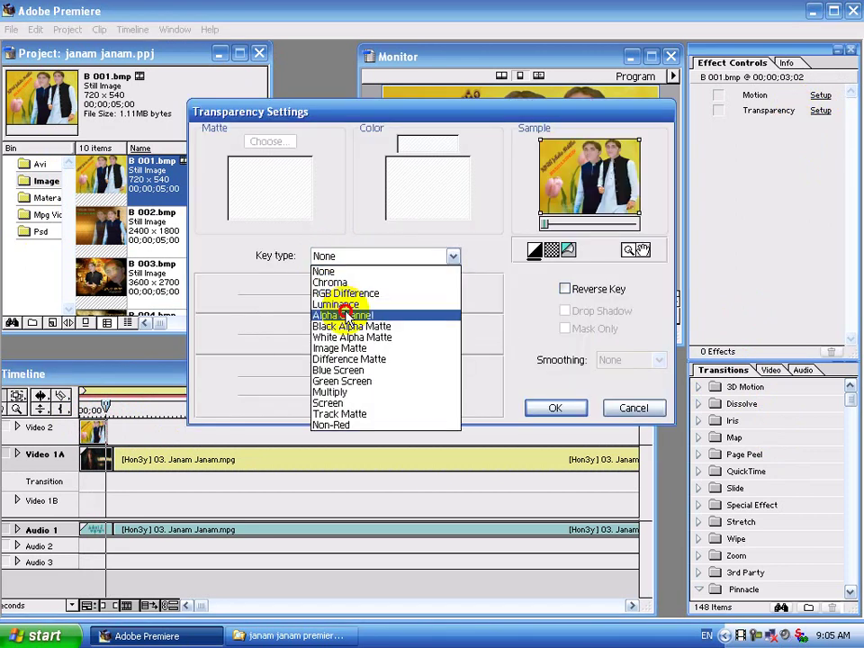
click(345, 316)
click(554, 410)
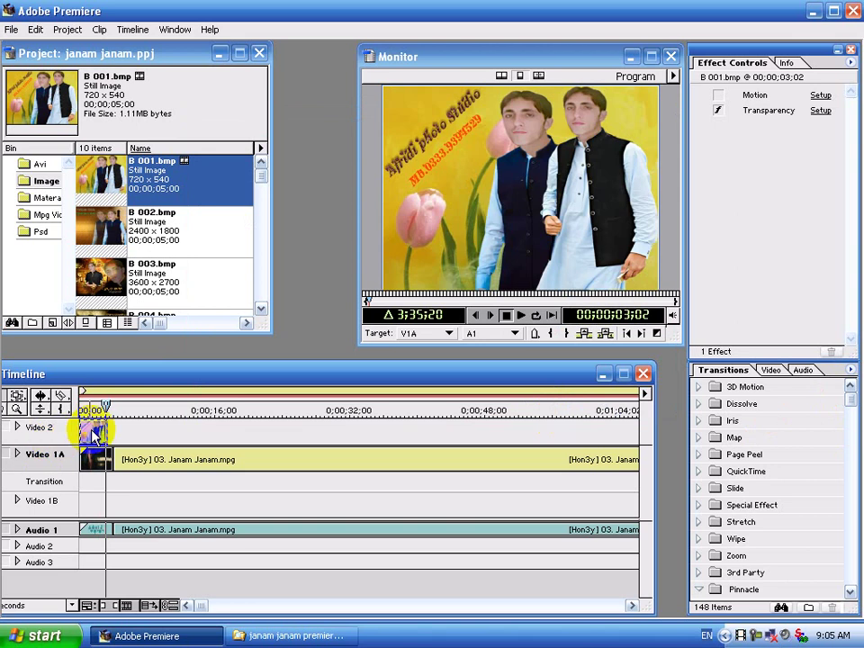
click(87, 460)
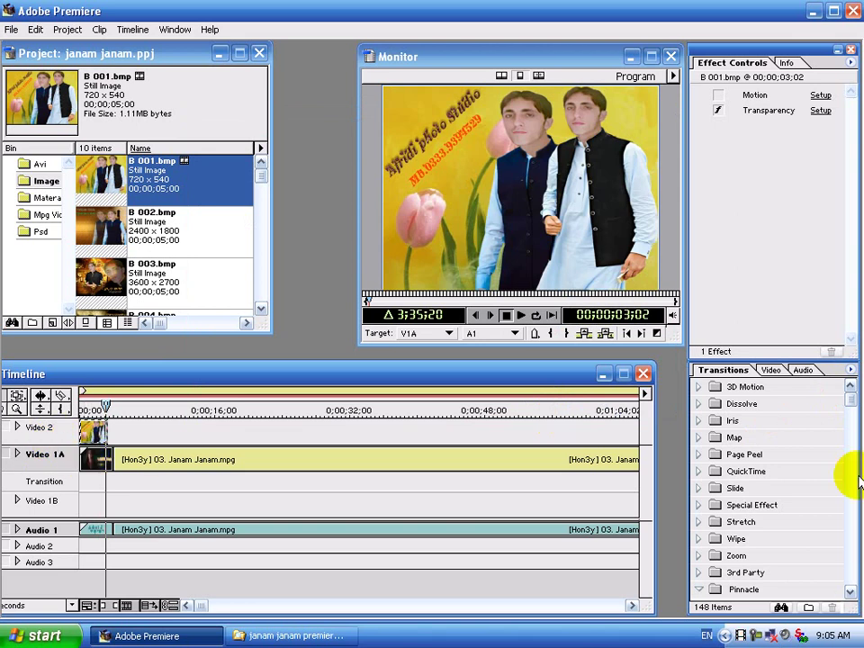
Apply the Hollywood FX 4.6 Filter from the Video effects to B 001.bmp
click(773, 370)
drag(851, 397, 851, 592)
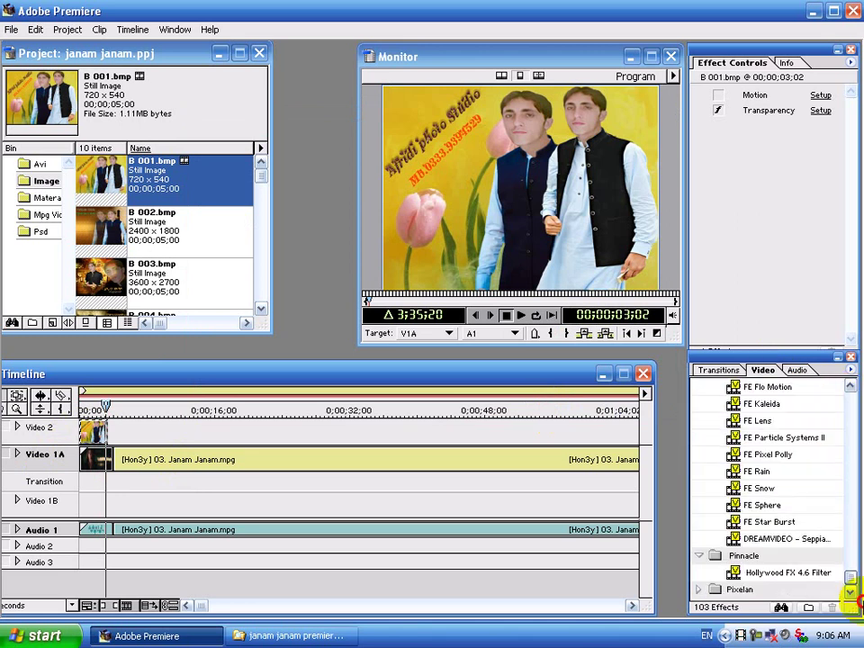
drag(791, 574, 79, 430)
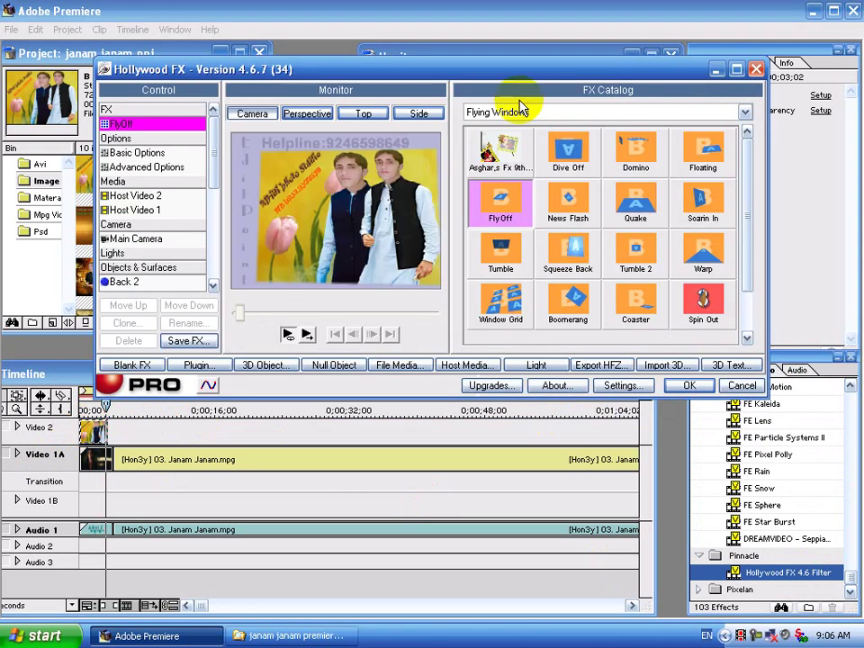
Choose the S G vol.01 05 effect from Sunny Grafix Vol.01 and apply it
click(509, 114)
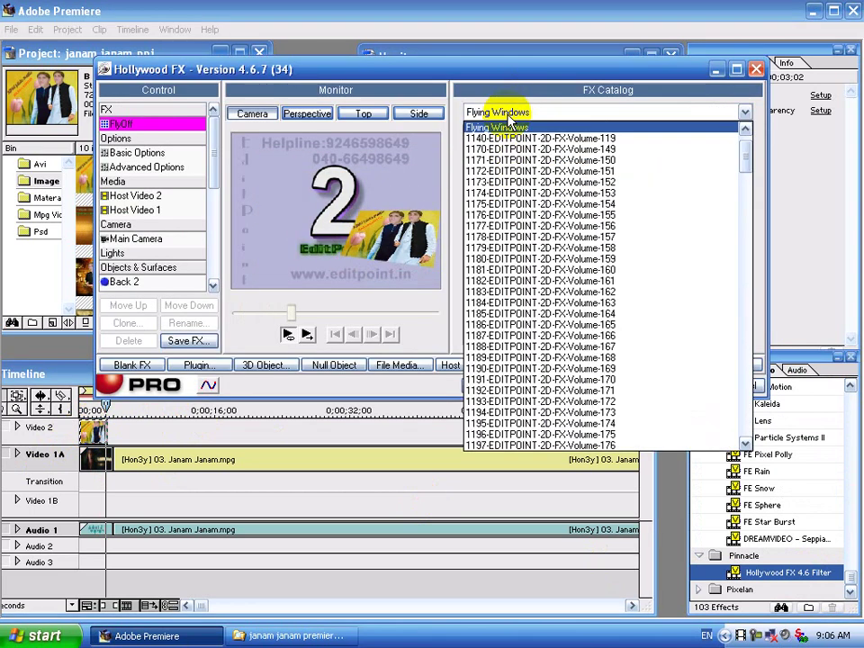
mouse_move(743, 187)
mouse_down()
mouse_move(738, 434)
mouse_move(717, 428)
mouse_up()
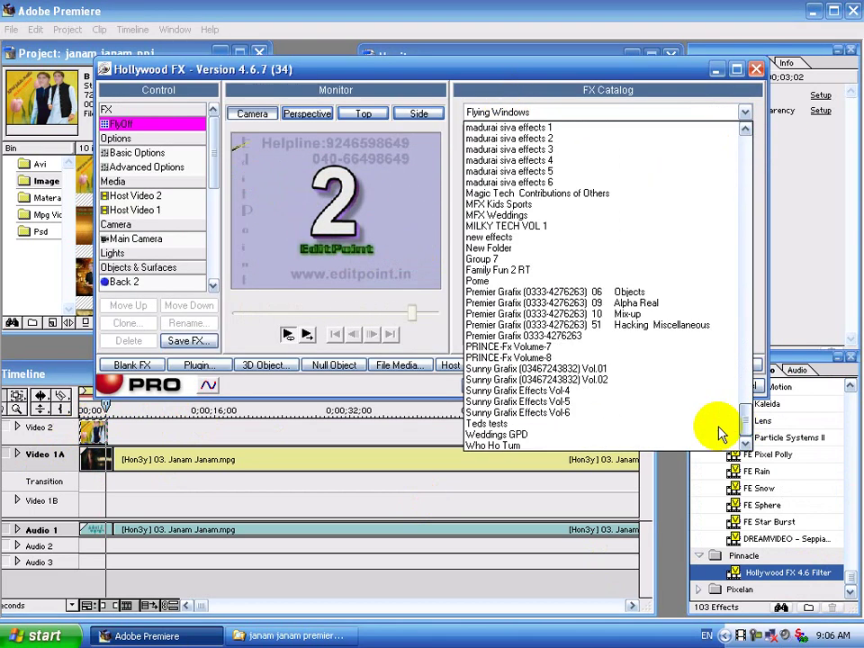
click(678, 409)
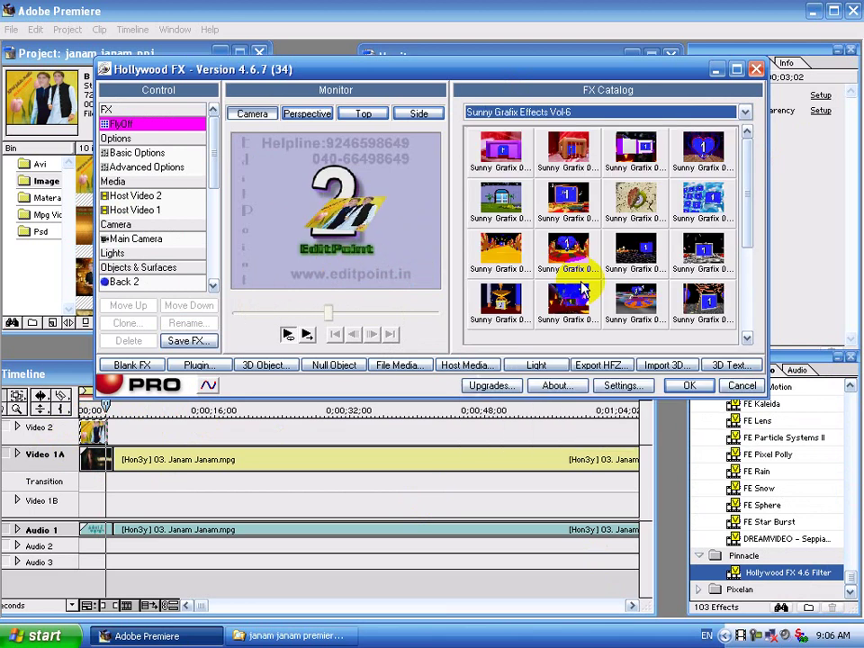
key(Up)
key(Up)
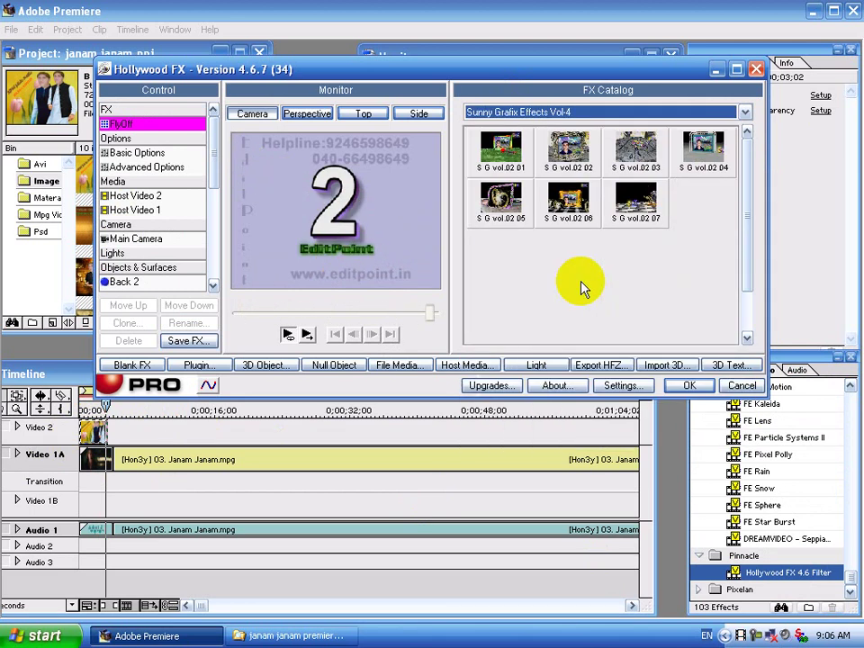
key(Up)
key(Up)
key(Up)
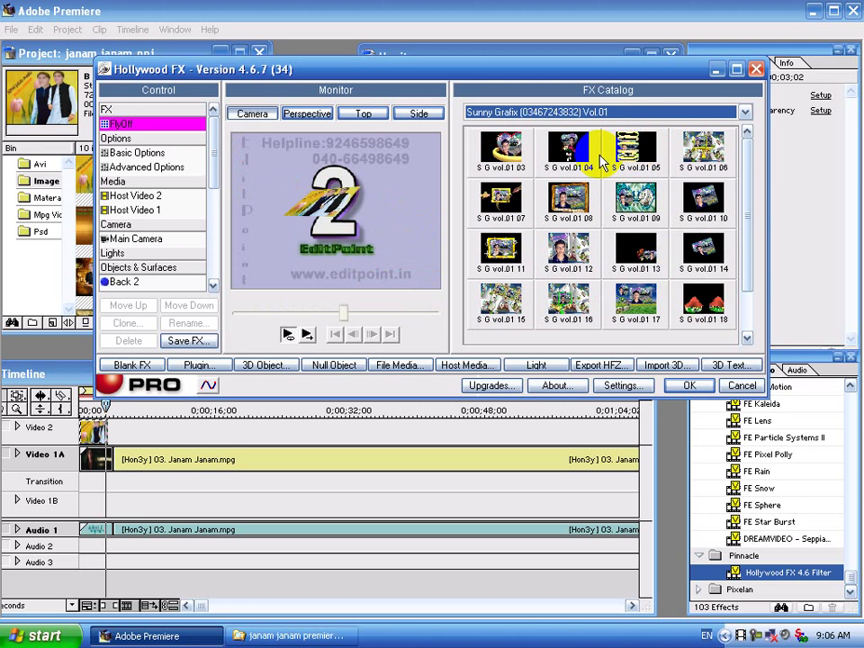
click(630, 155)
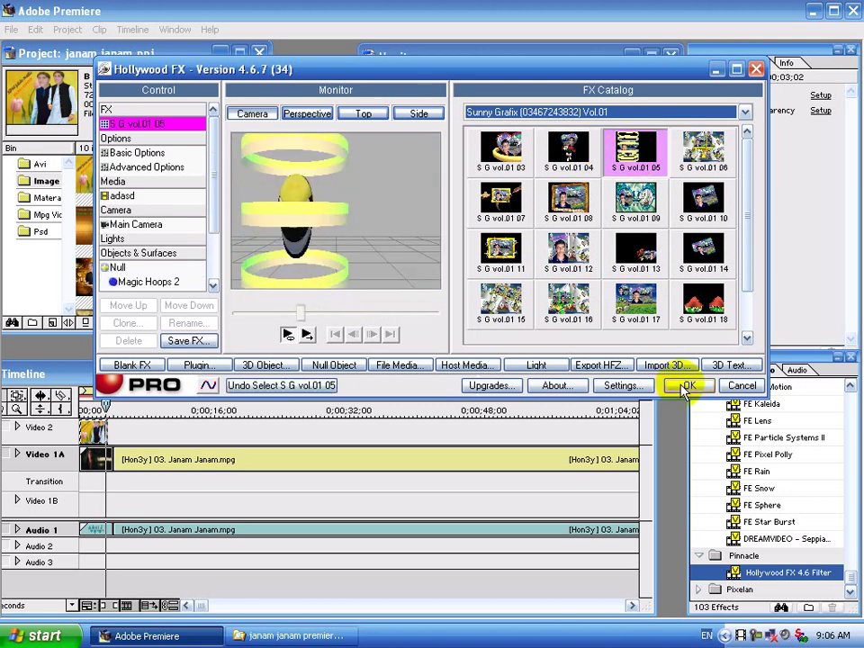
click(711, 248)
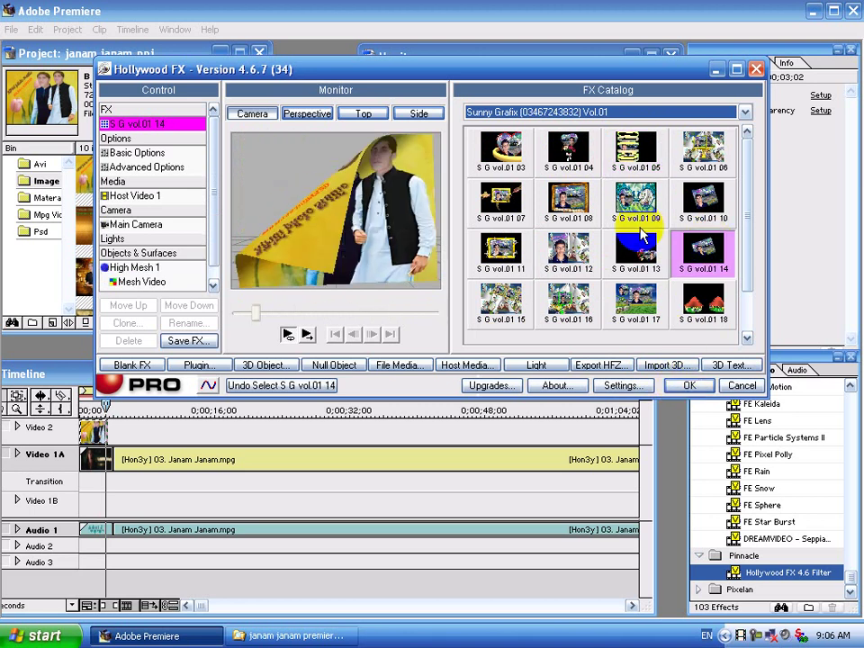
click(630, 149)
click(690, 385)
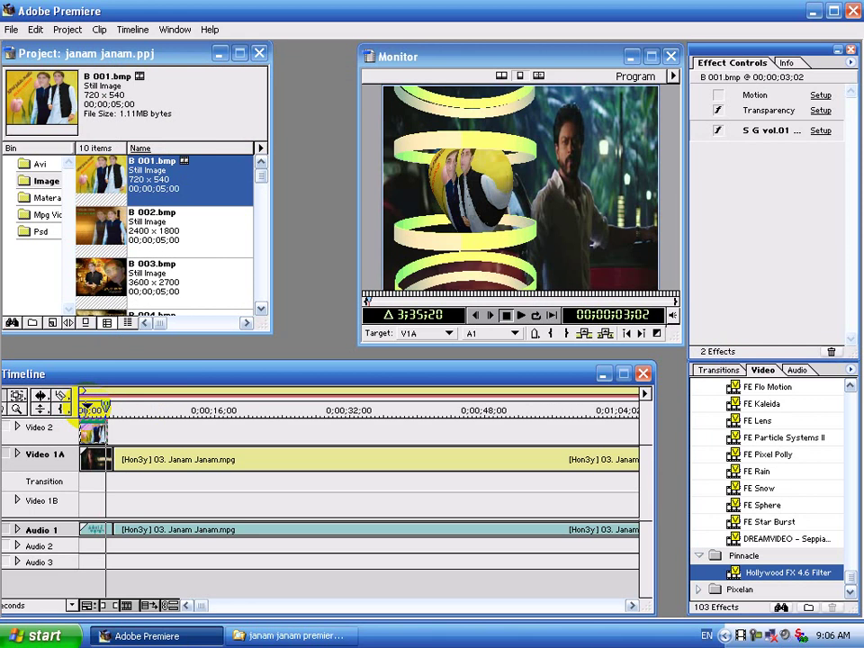
drag(100, 405, 70, 407)
key(space)
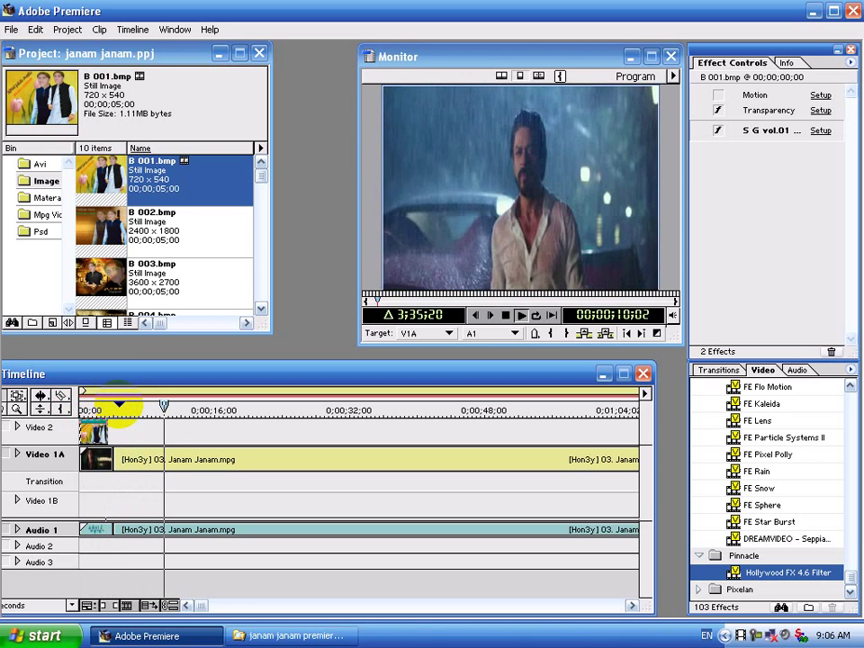
key(space)
key(space)
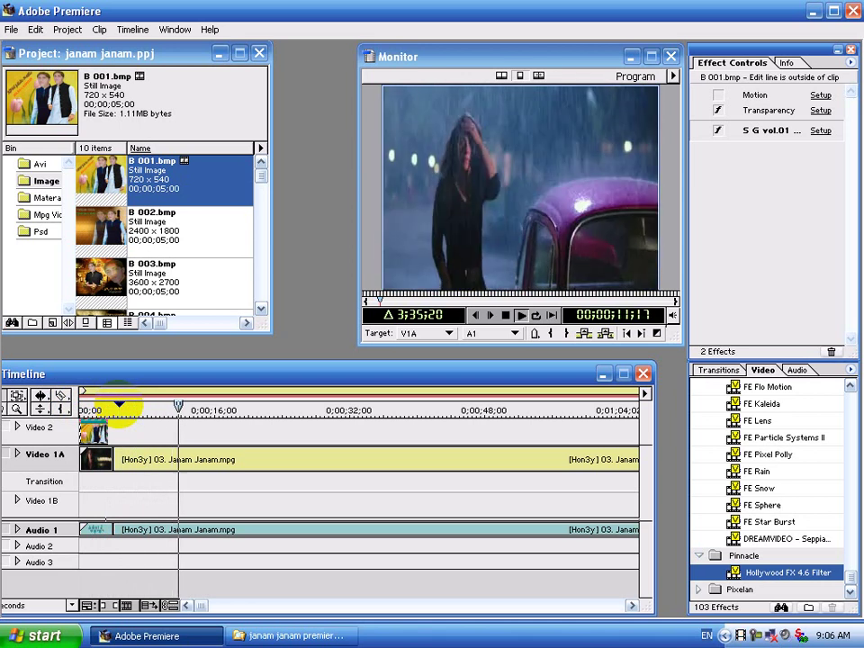
key(space)
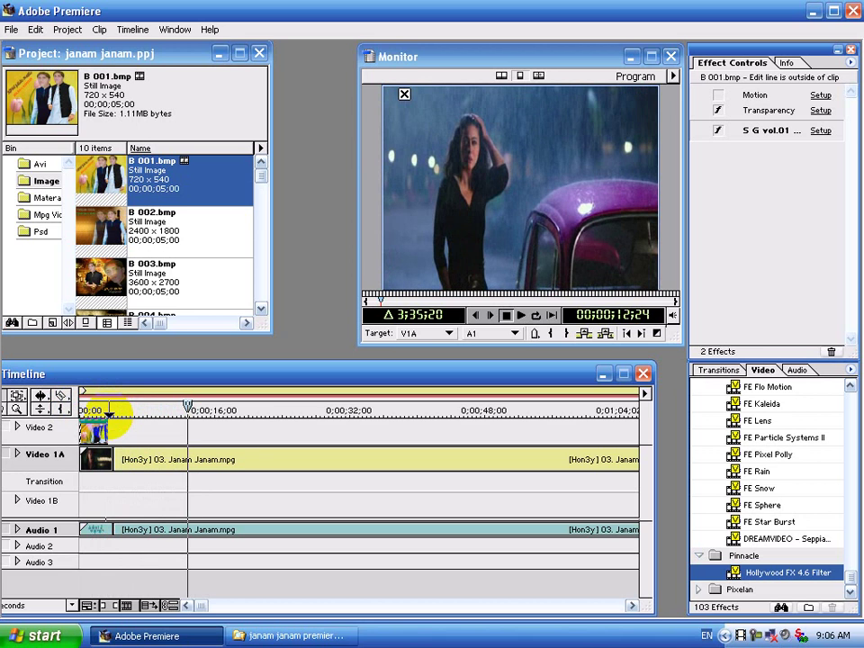
Place B 002.bmp on Video 1B at about 3;15 and trim it shorter
click(109, 411)
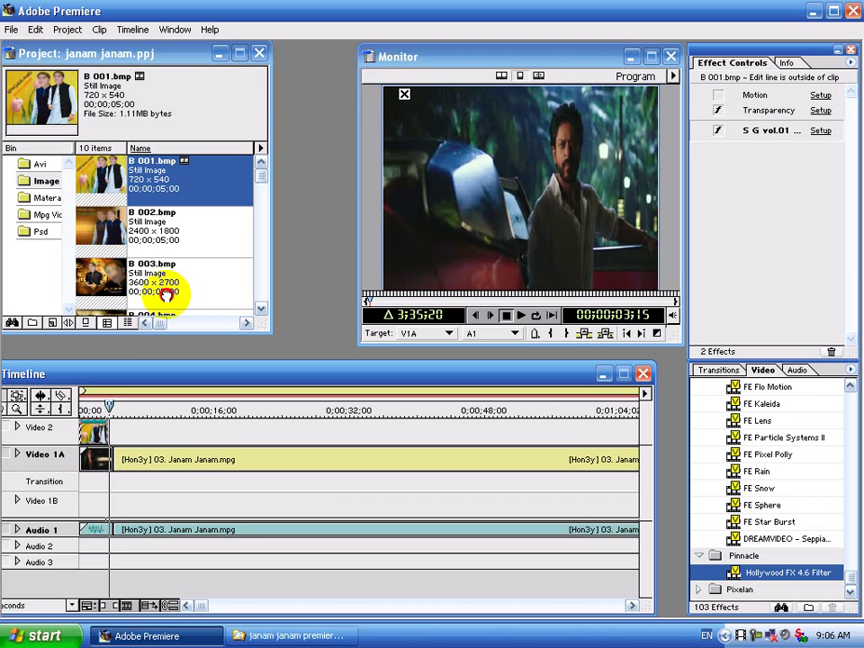
mouse_move(104, 227)
mouse_down()
mouse_move(120, 493)
mouse_move(158, 529)
mouse_up()
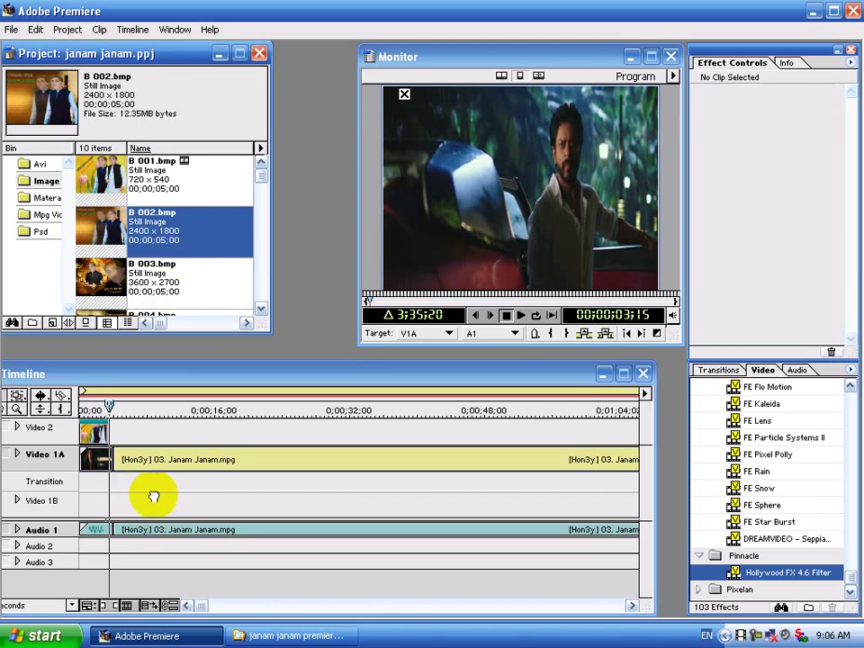
drag(149, 501, 130, 501)
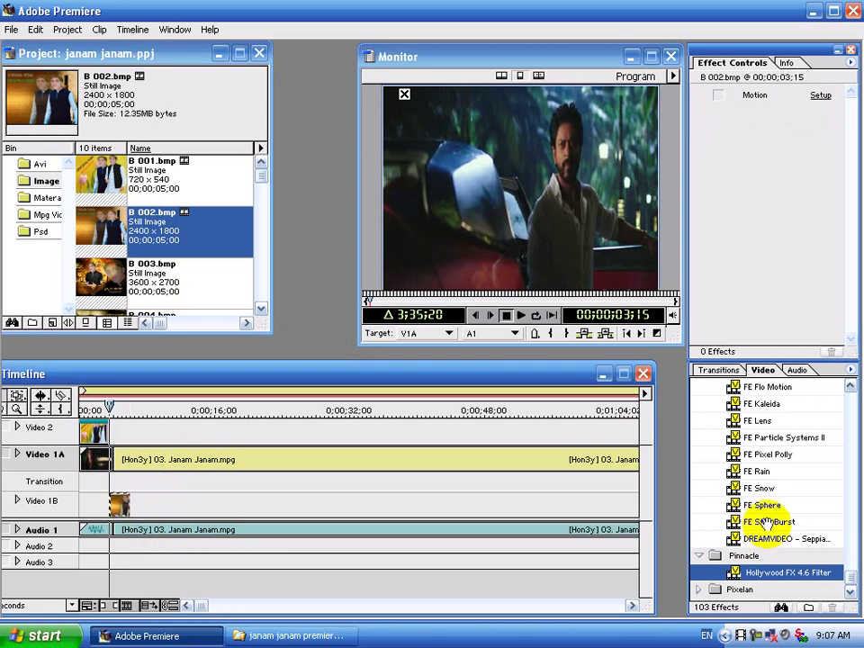
click(717, 370)
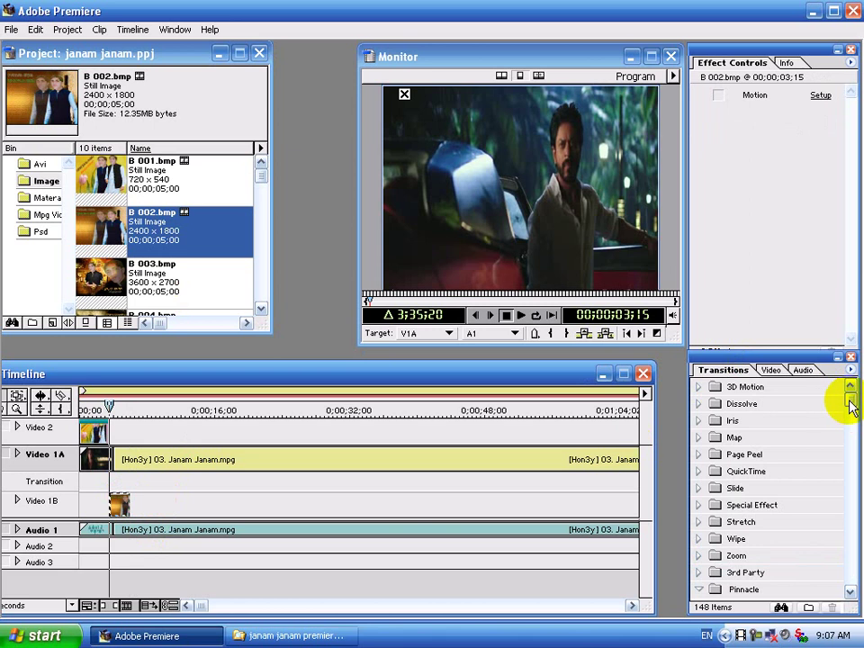
Drag the Hollywood FX 4.6 transition onto the Transition track at B 002.bmp's start
drag(851, 405, 849, 573)
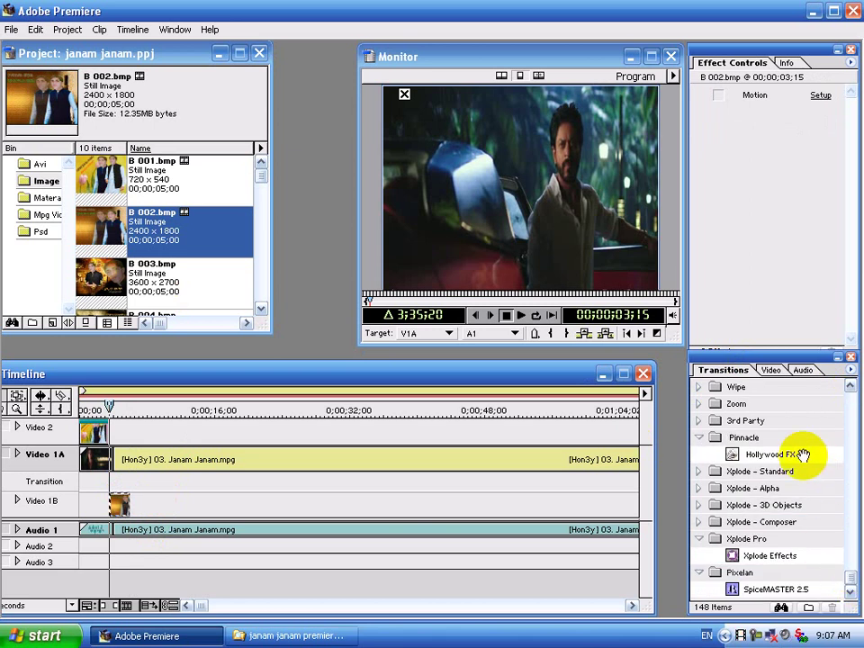
drag(802, 456, 163, 486)
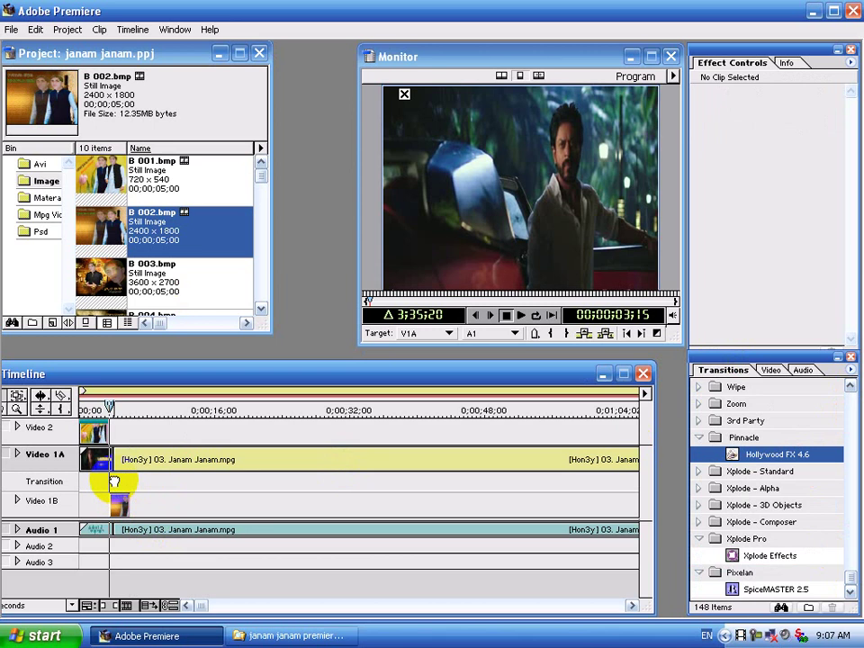
drag(115, 483, 113, 483)
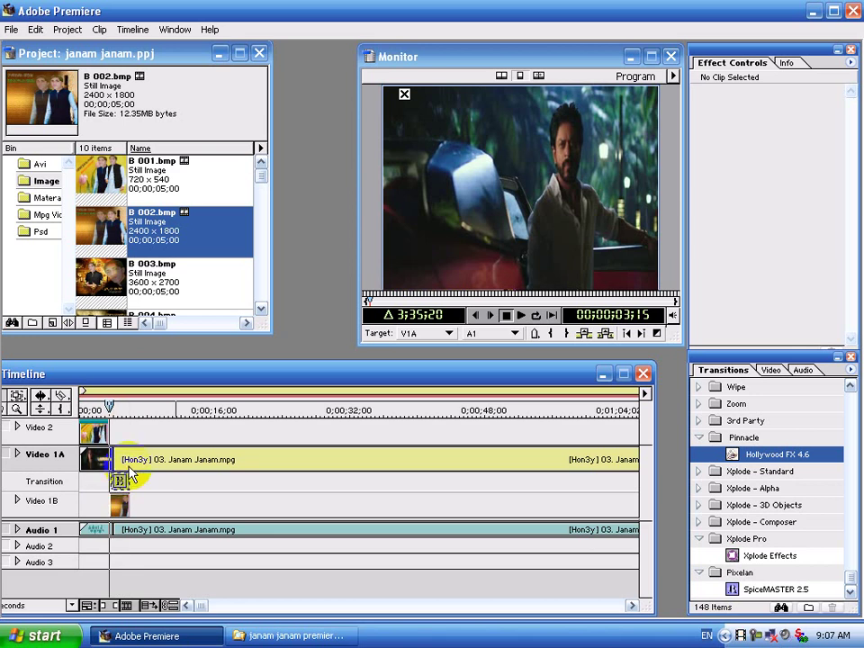
Set the transition to the Waver 2 effect in the Ripples and Circles category
double_click(124, 485)
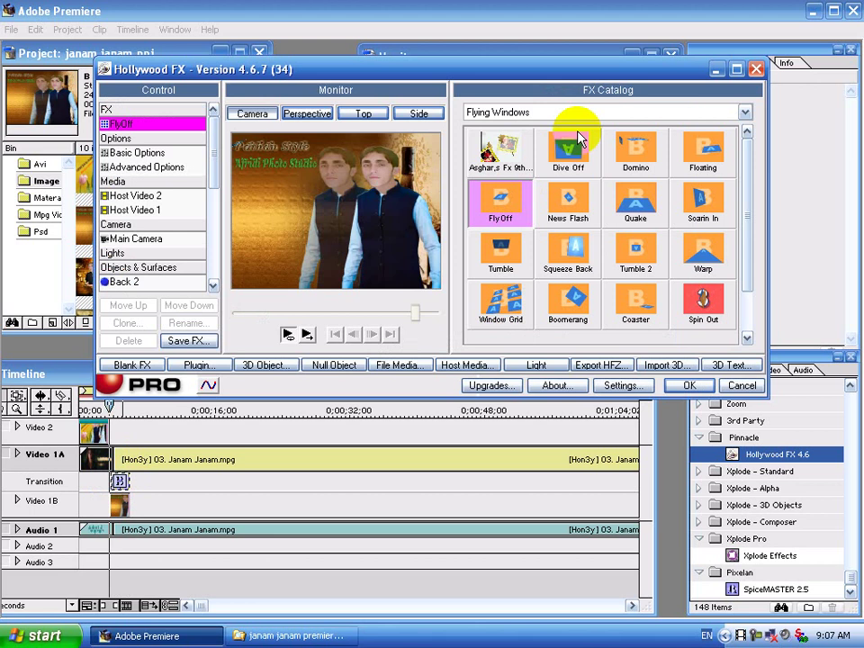
click(579, 113)
scroll(522, 324, down, 5)
scroll(522, 328, down, 3)
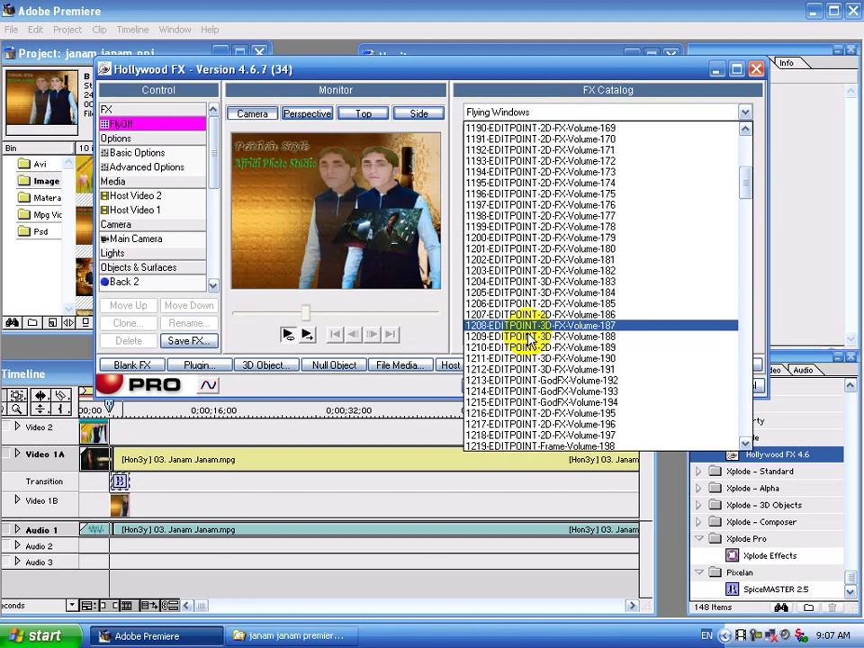
scroll(522, 324, down, 4)
scroll(527, 255, down, 6)
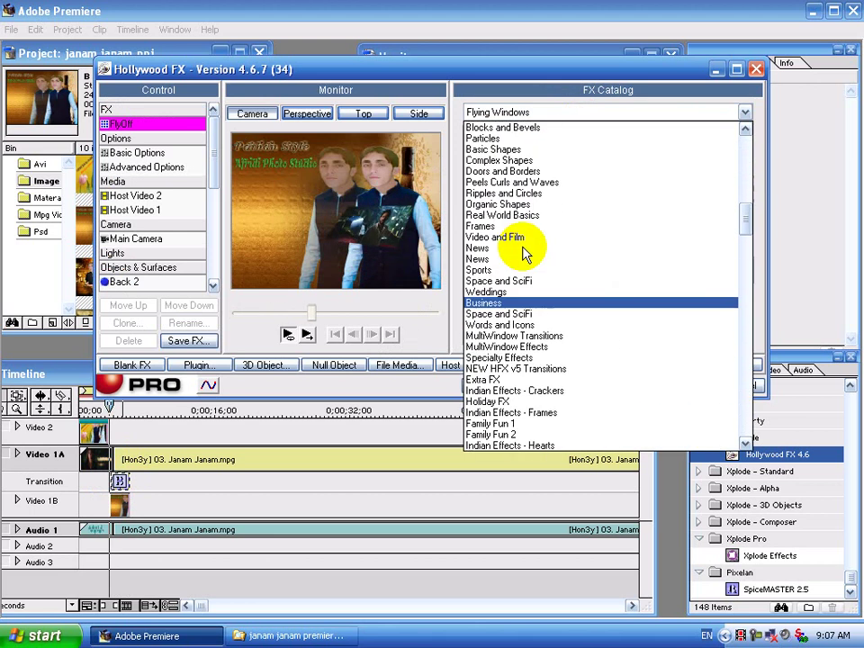
click(527, 128)
scroll(491, 239, down, 1)
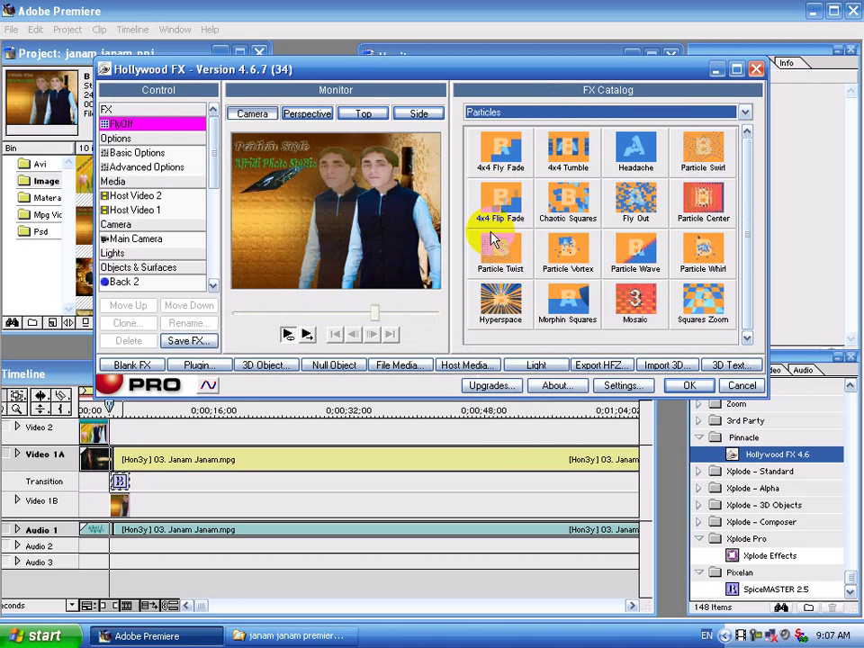
scroll(490, 239, down, 1)
scroll(493, 238, down, 1)
scroll(540, 243, down, 2)
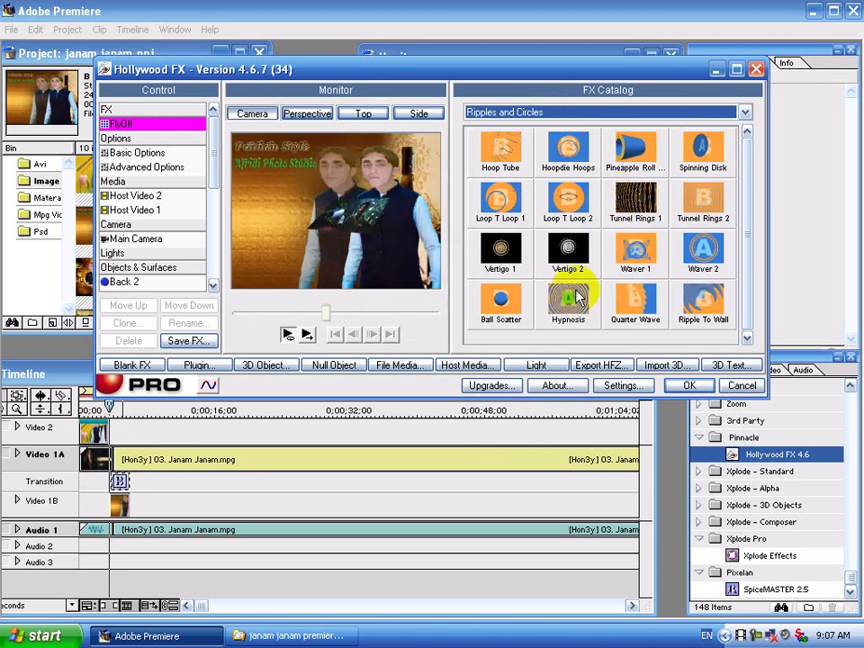
click(704, 258)
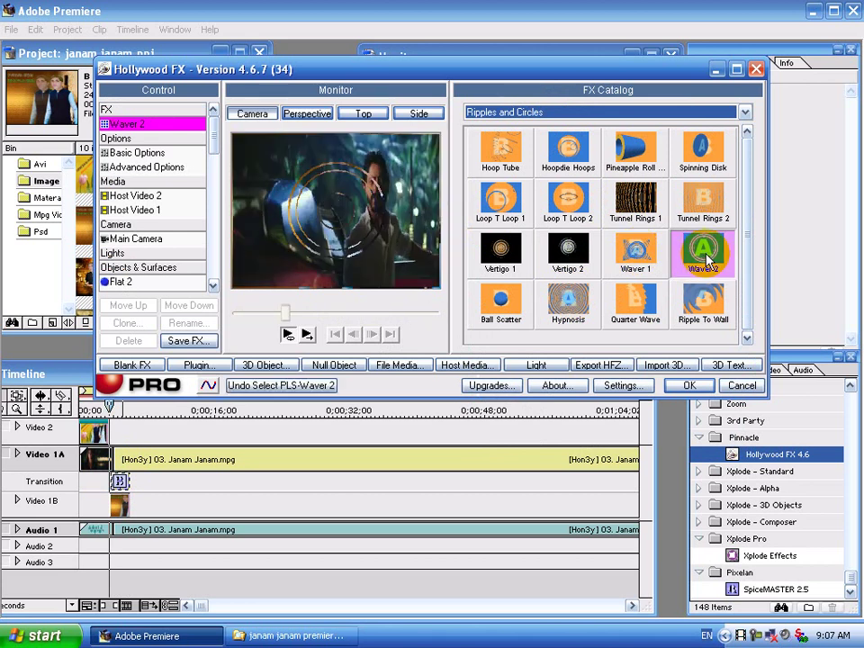
click(689, 387)
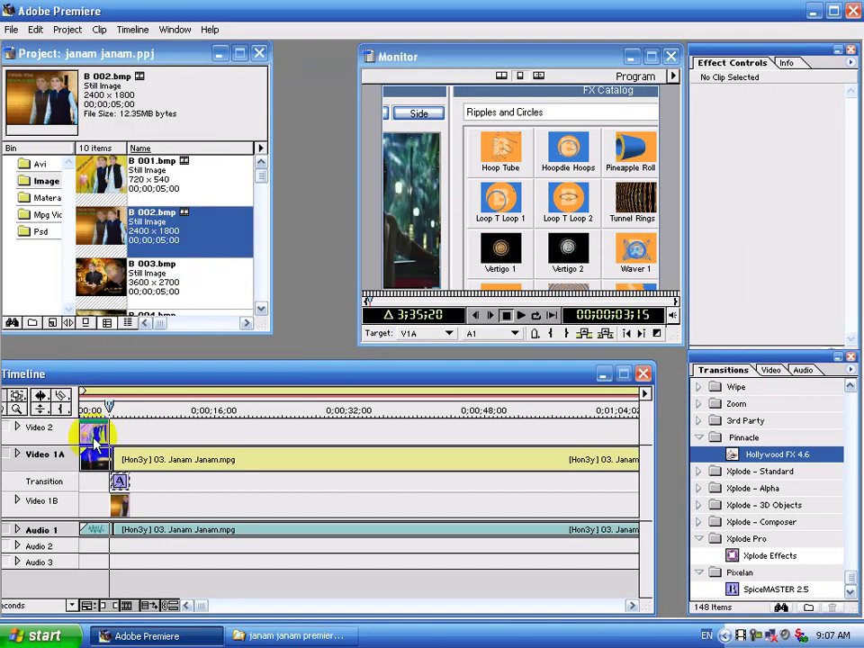
Preview the transition, then park the edit line at 00;00;08;18
mouse_move(109, 407)
mouse_down()
mouse_move(98, 405)
mouse_move(110, 407)
mouse_up()
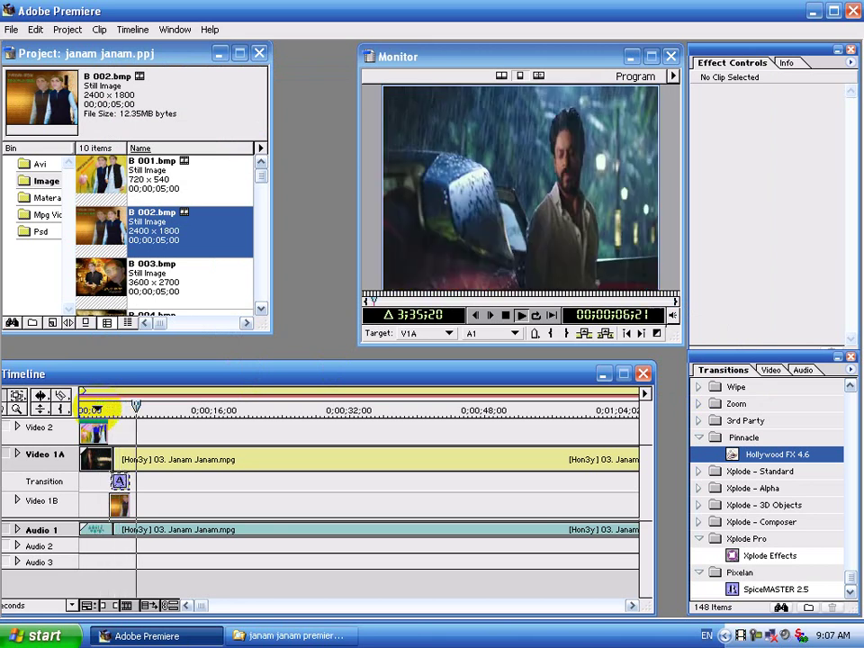
key(space)
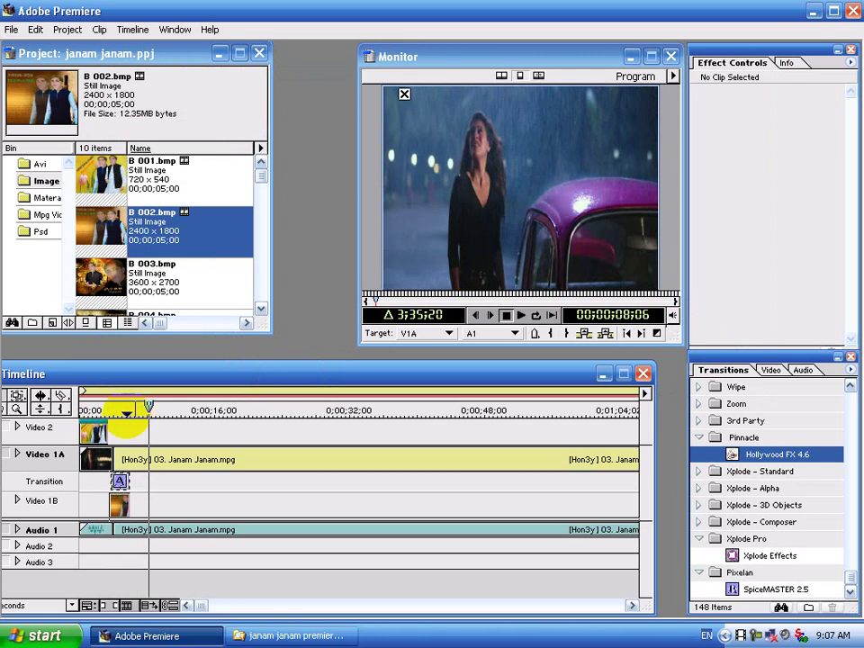
click(157, 414)
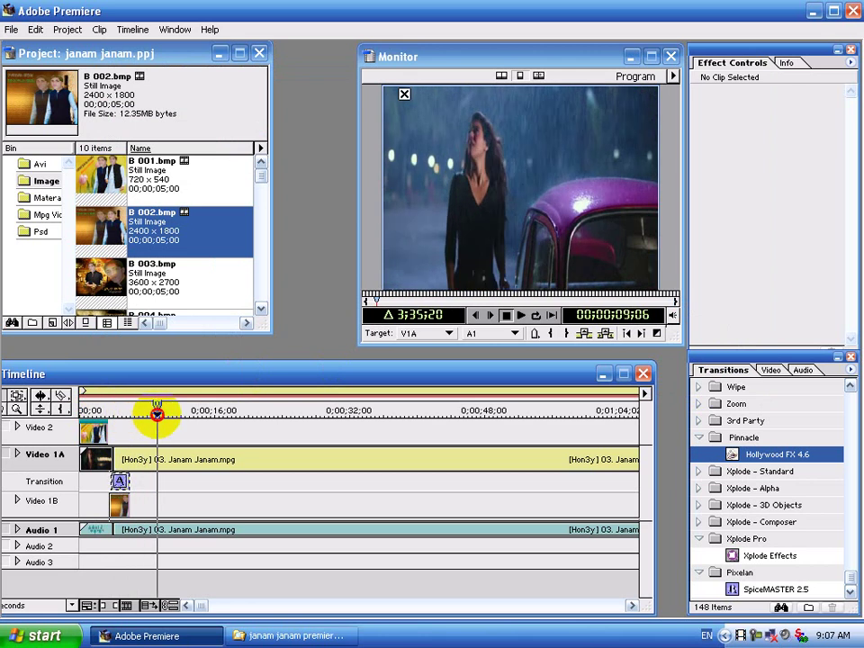
drag(153, 414, 153, 407)
Place Rj Afridi Grafix (5).AVI from the Avi bin on Video 2 at 8;18 and trim it
click(46, 184)
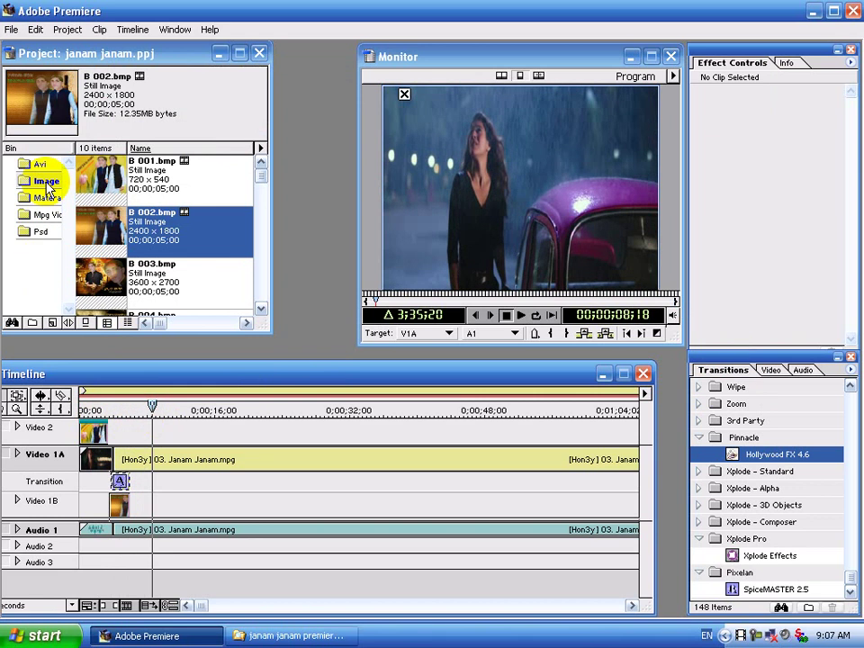
click(43, 169)
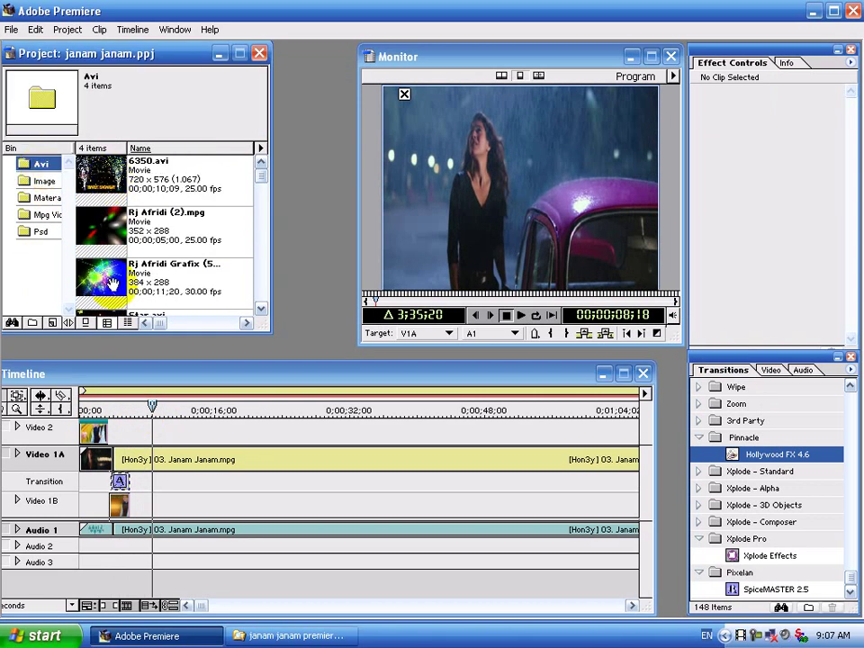
mouse_move(101, 279)
mouse_down()
mouse_move(221, 414)
mouse_move(204, 423)
mouse_up()
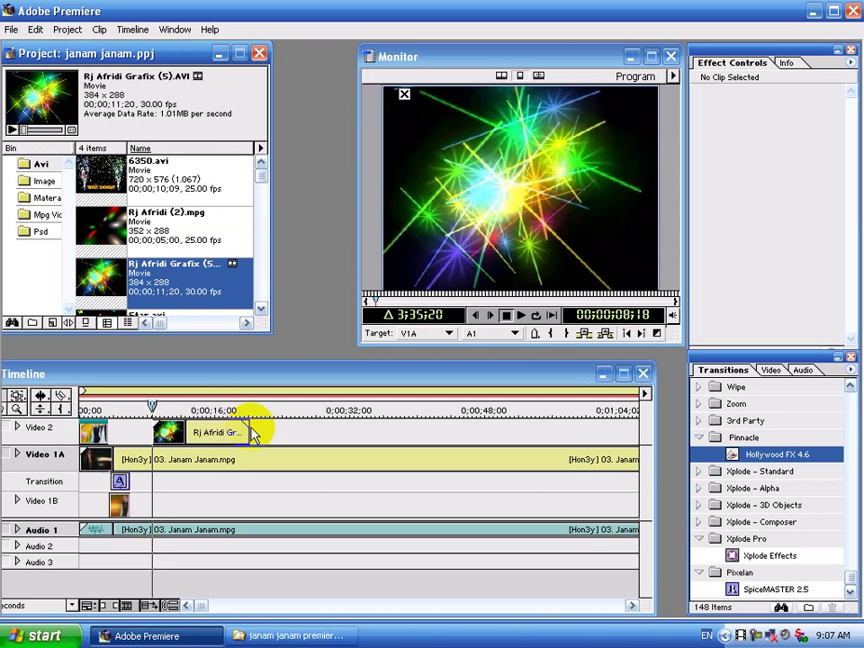
drag(248, 429, 181, 432)
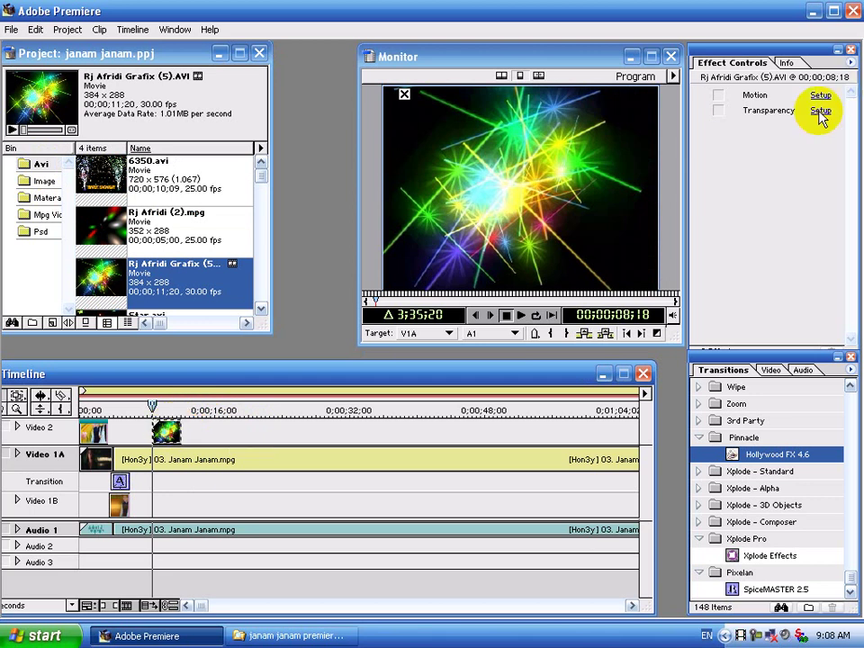
Give the Rj Afridi Grafix (5).AVI sparkle clip a Screen transparency key, then expand Video 2
click(820, 111)
click(410, 259)
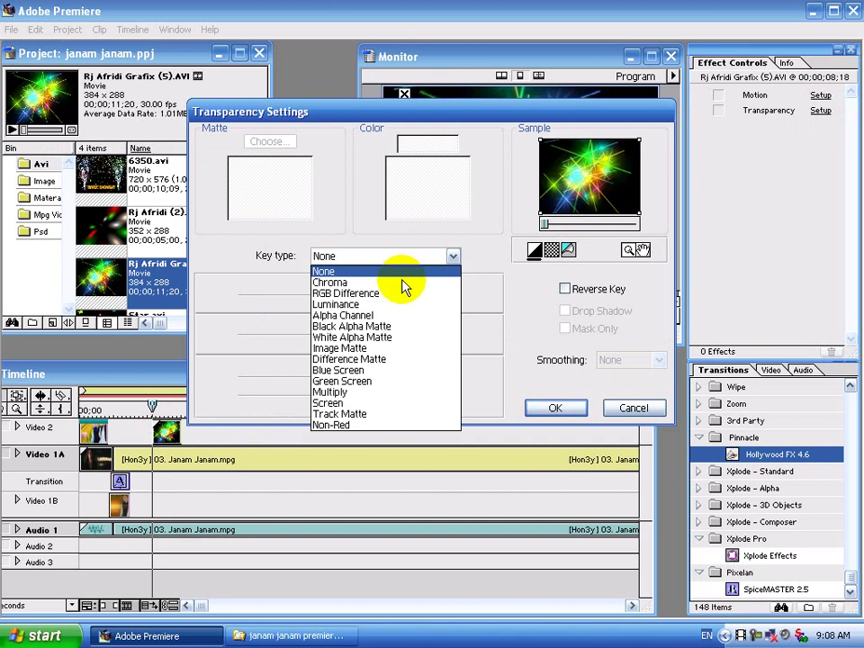
click(383, 403)
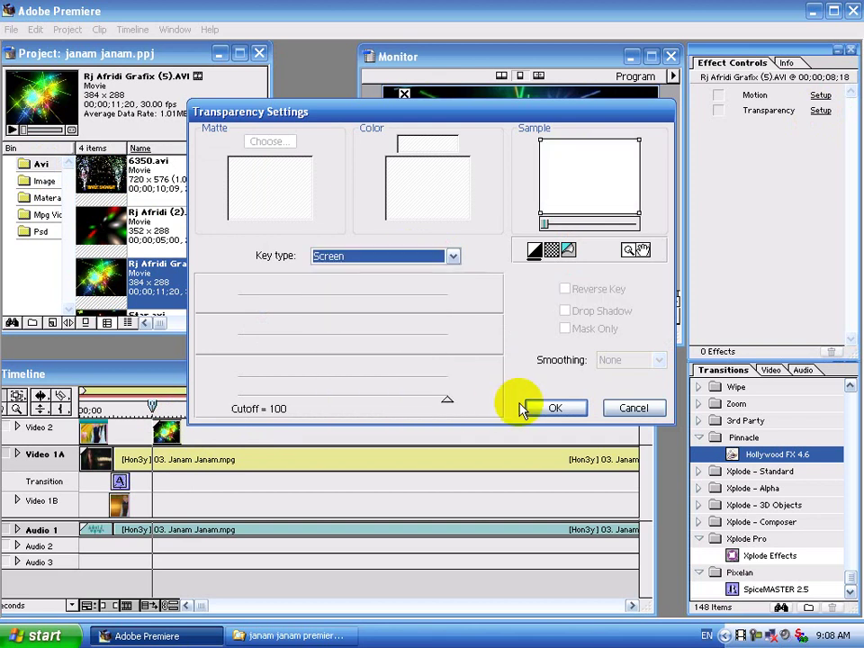
click(531, 409)
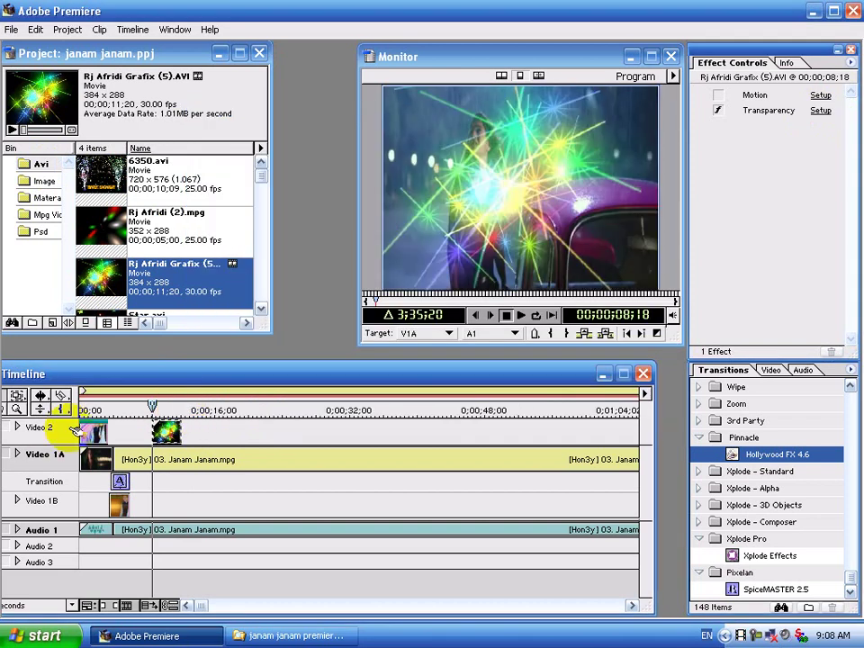
click(17, 427)
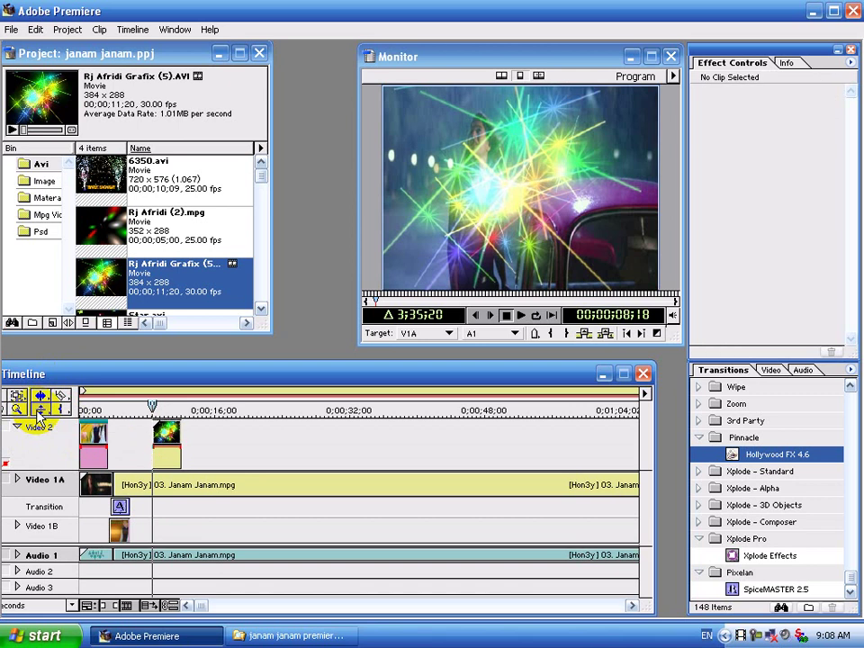
Show the sparkle clip's opacity line, move the Timeline window higher, and collapse Video 2
click(163, 456)
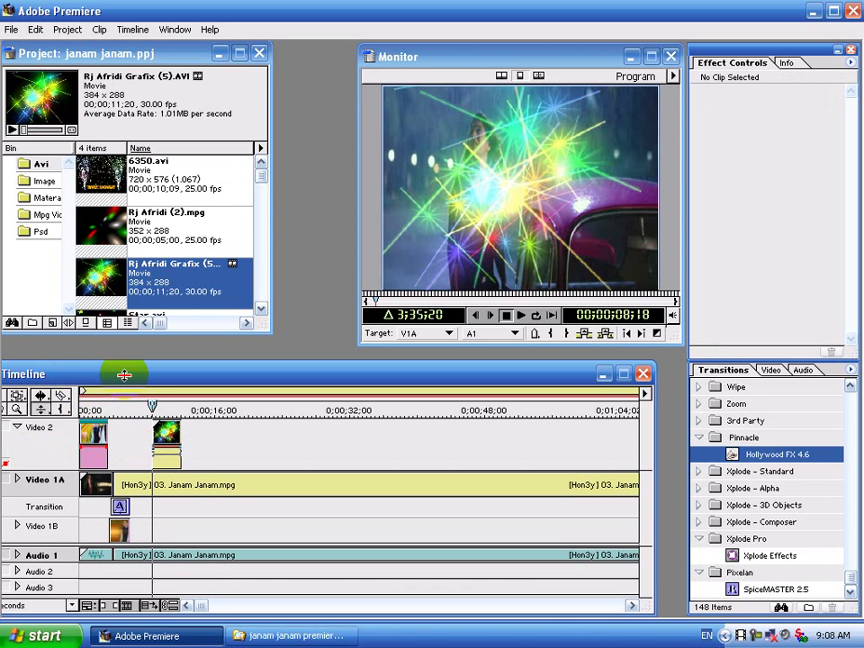
drag(124, 375, 162, 358)
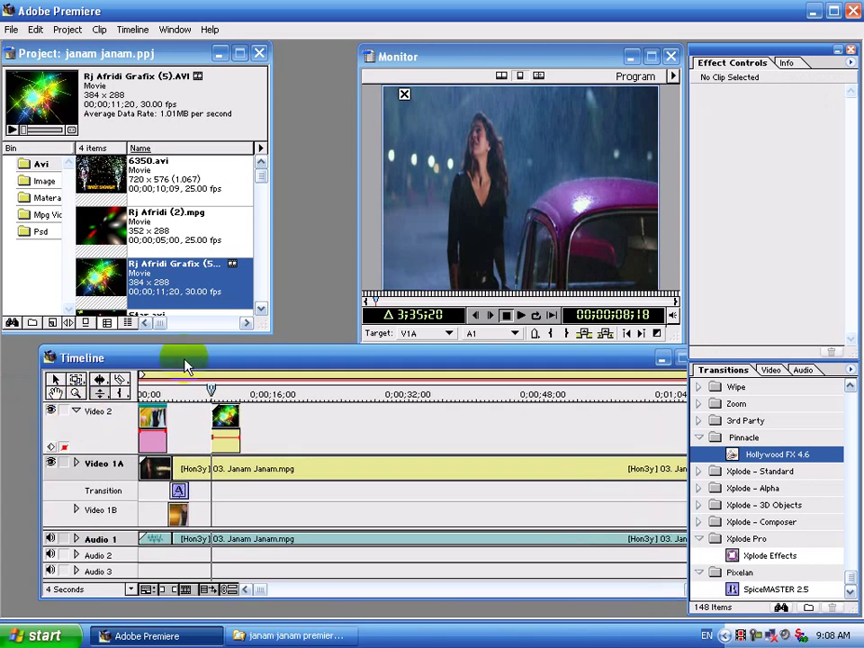
click(77, 411)
Preview the edit from the beginning, stopping at 00;00;19;05
click(141, 396)
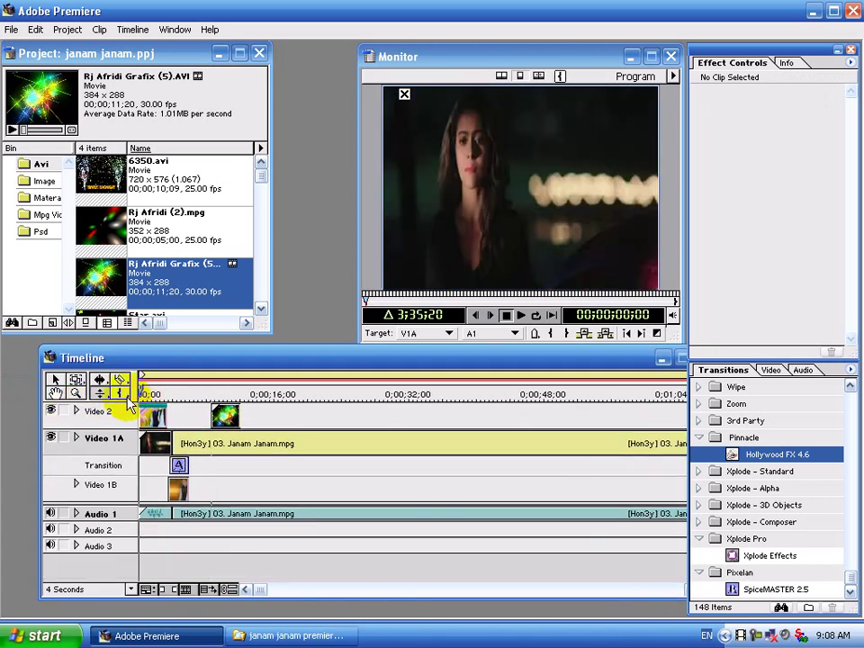
key(space)
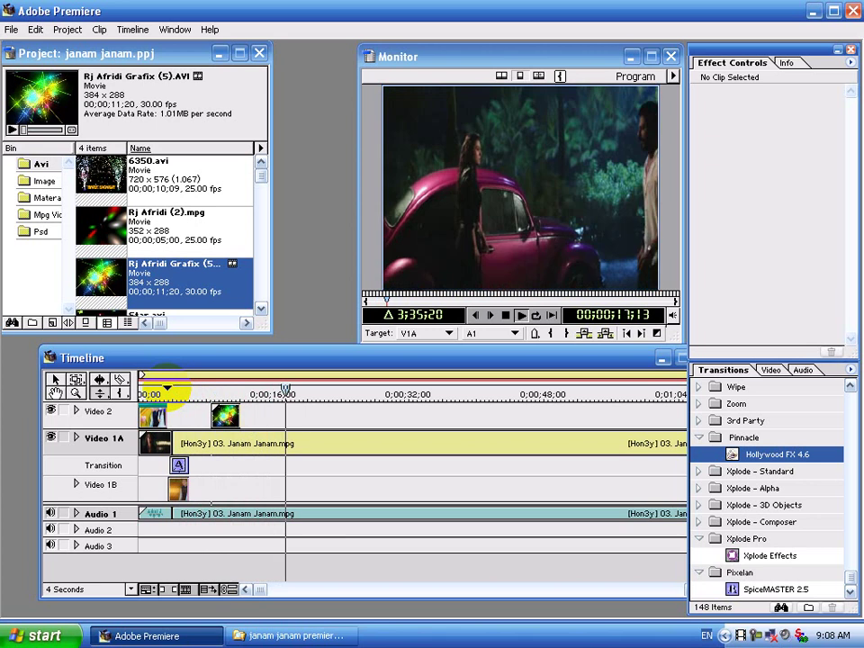
key(space)
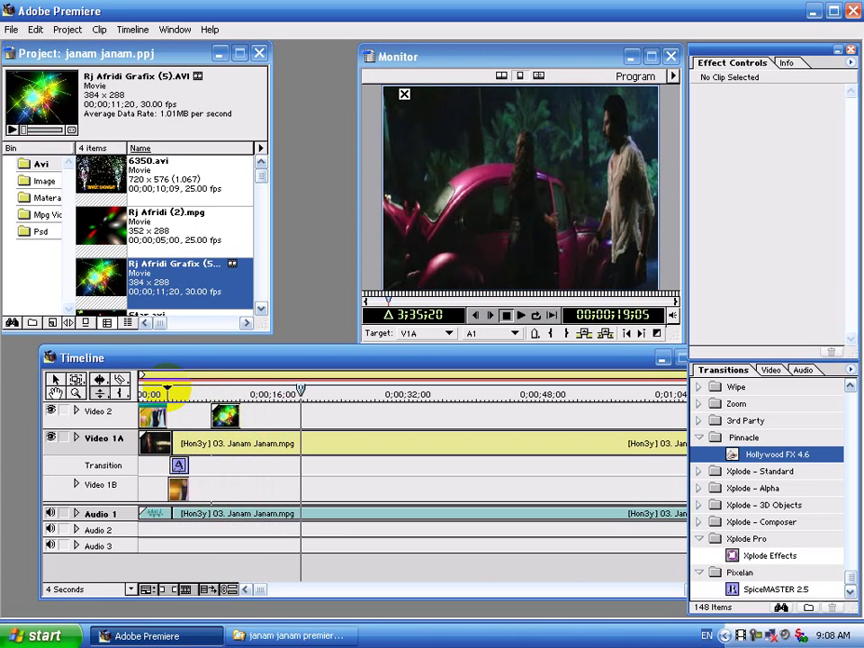
Place Rj 001.psd from the Psd bin on Video 2 and add a Video 3 track
click(45, 234)
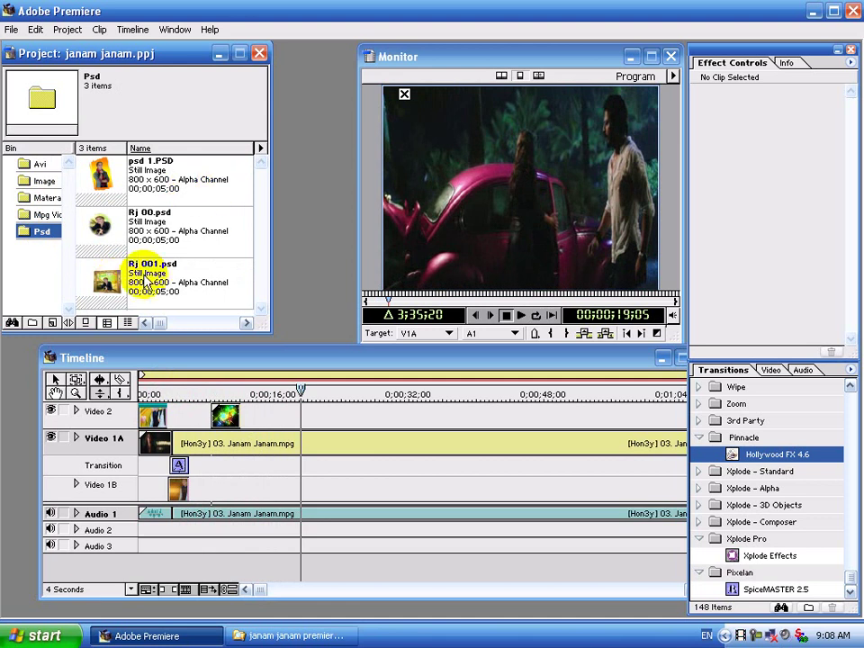
mouse_move(106, 284)
mouse_down()
mouse_move(304, 430)
mouse_move(328, 414)
mouse_up()
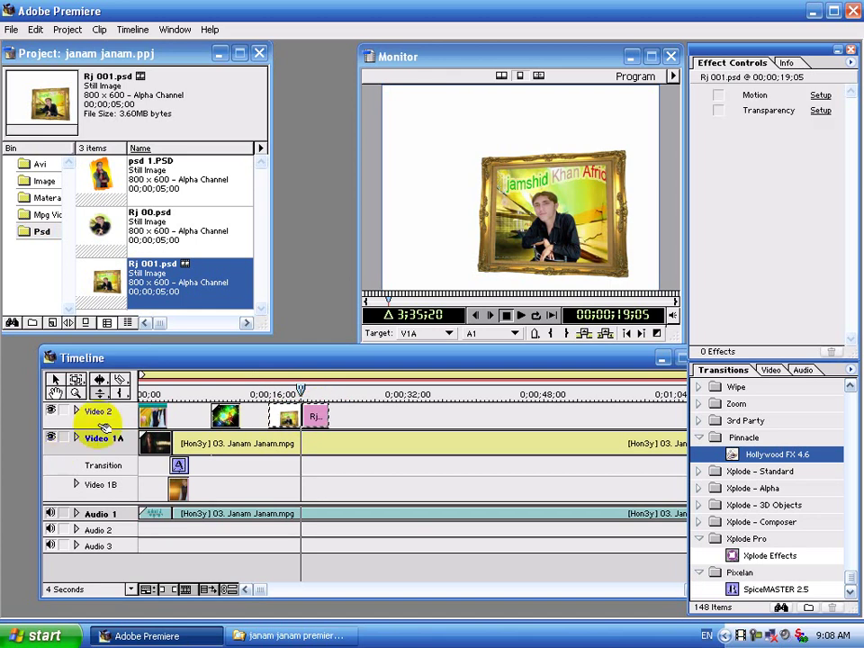
right_click(122, 423)
click(162, 473)
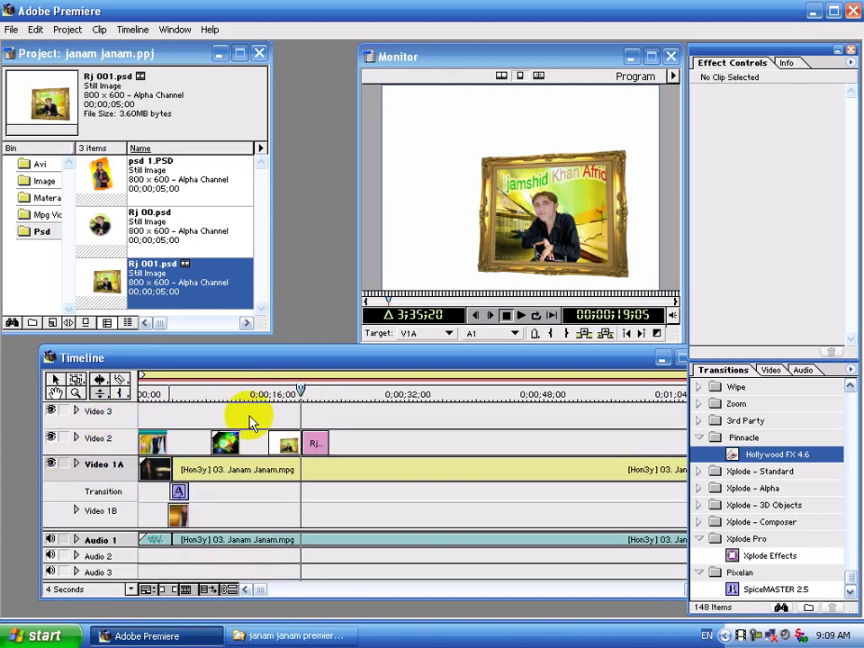
right_click(122, 419)
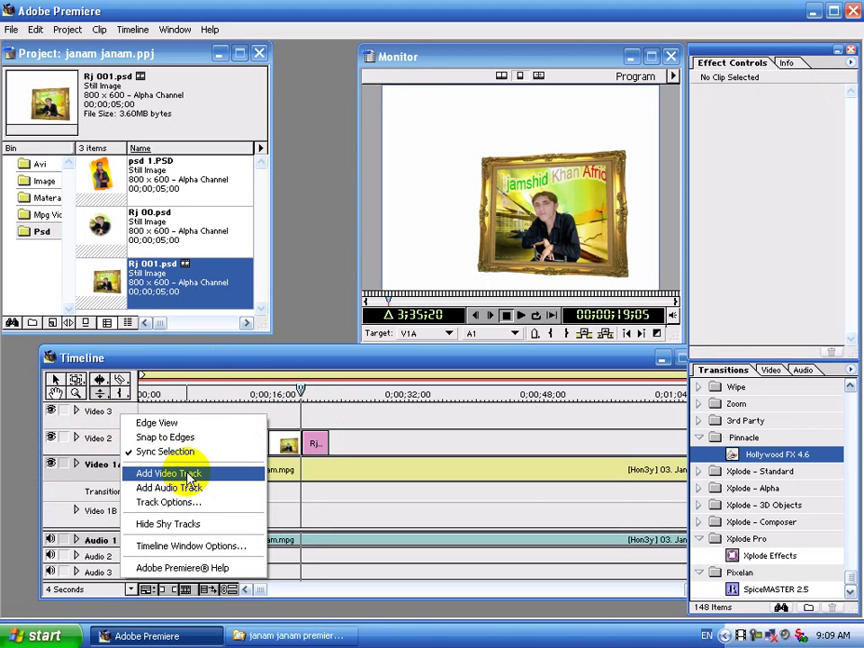
click(288, 358)
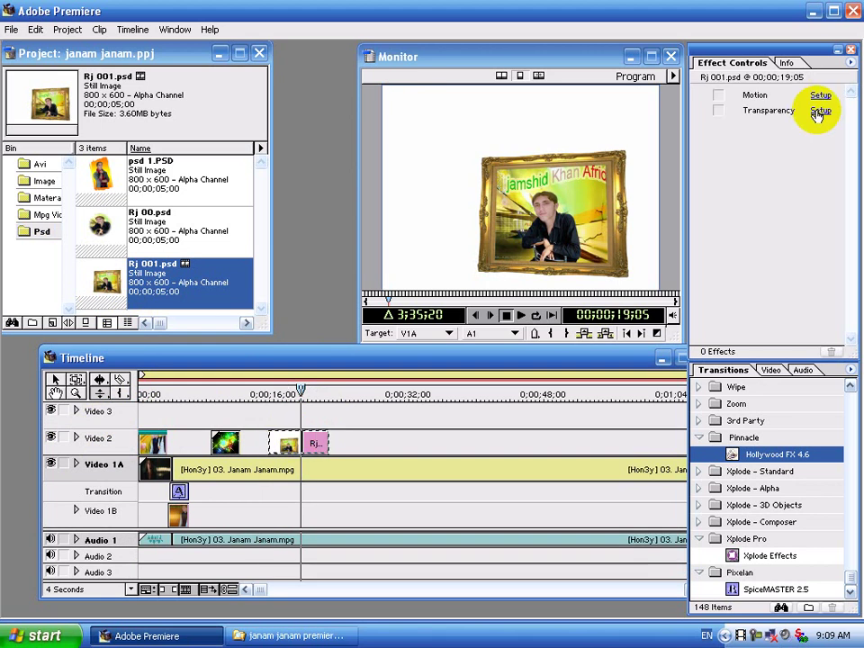
Set the framed photo's transparency key type to Alpha Channel
click(819, 112)
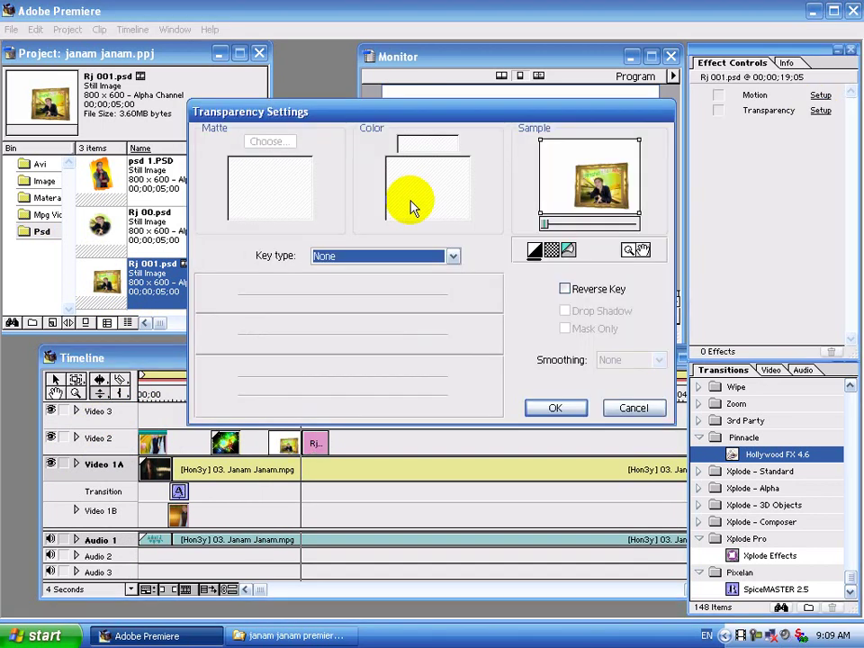
click(373, 258)
click(378, 314)
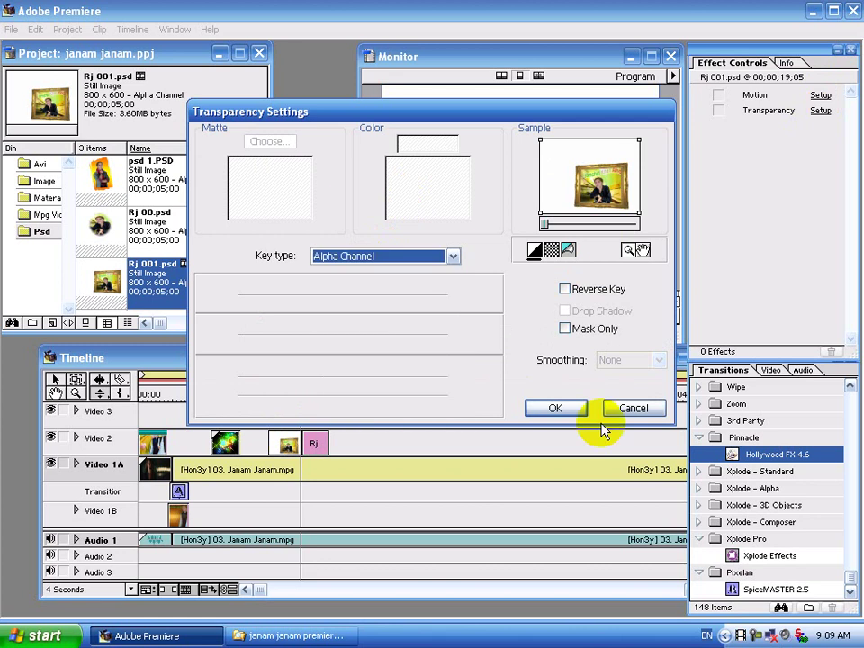
click(566, 409)
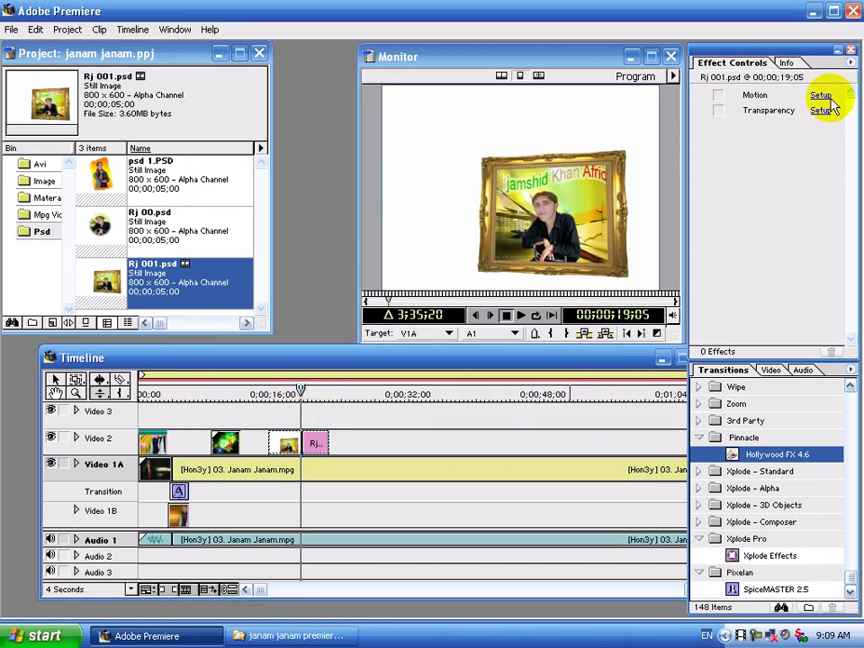
click(822, 95)
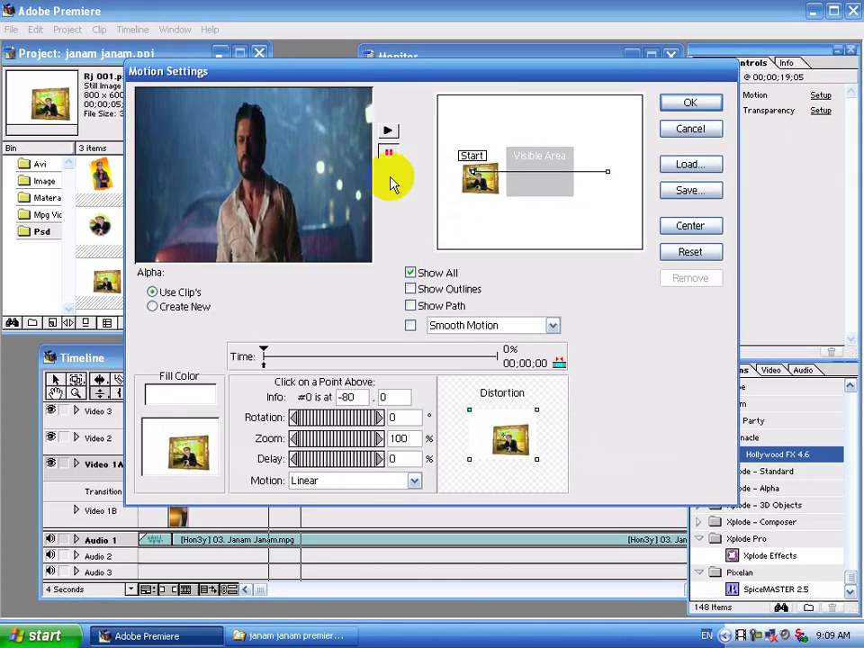
Move the motion path's Start point to the right at (47, 17), zoomed to 55%
click(479, 167)
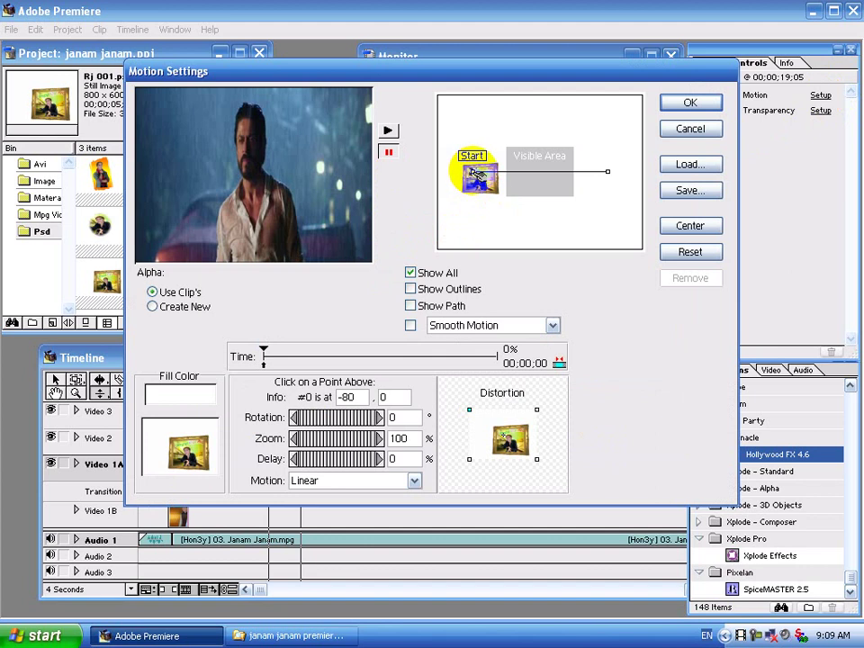
drag(473, 171, 551, 174)
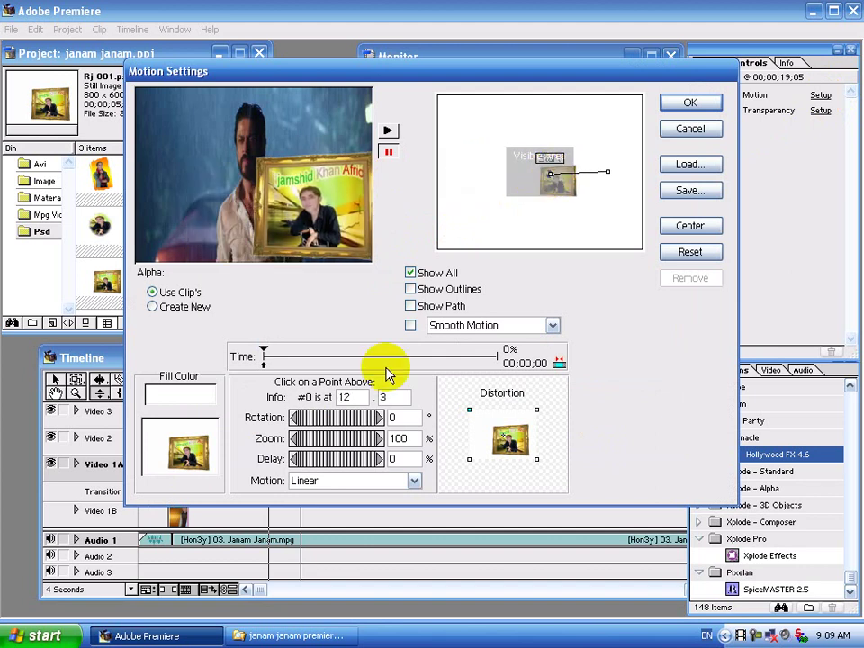
drag(371, 442, 333, 444)
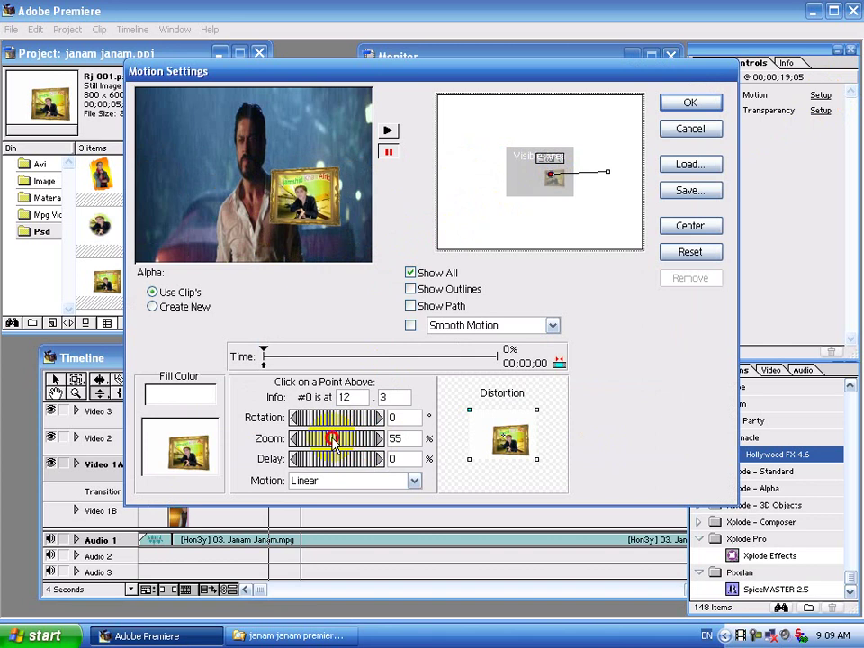
key(Down)
key(Down)
key(Down)
key(Down)
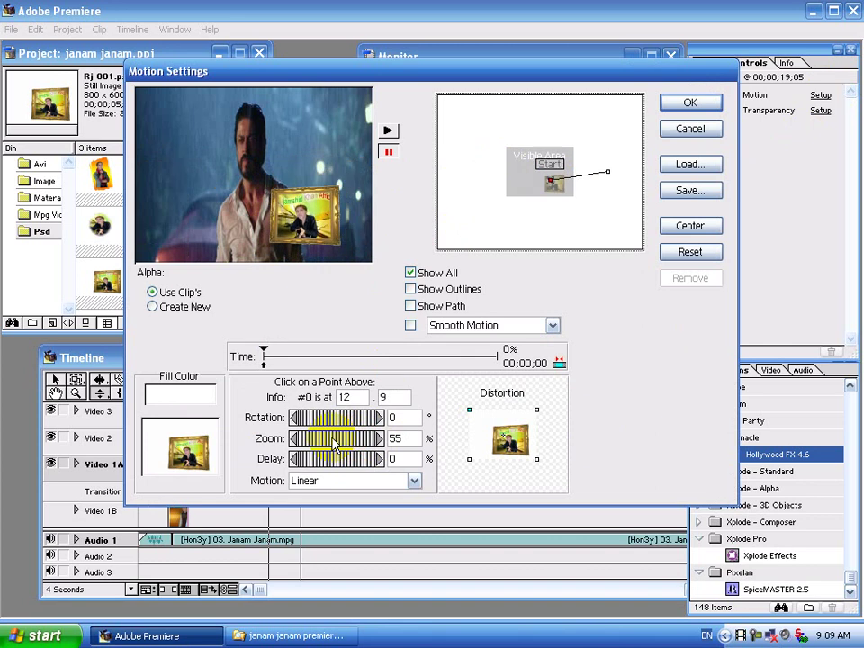
key(Down)
key(Down)
key(Right)
key(Right)
key(Right)
key(Right)
key(Right)
key(Right)
key(Right)
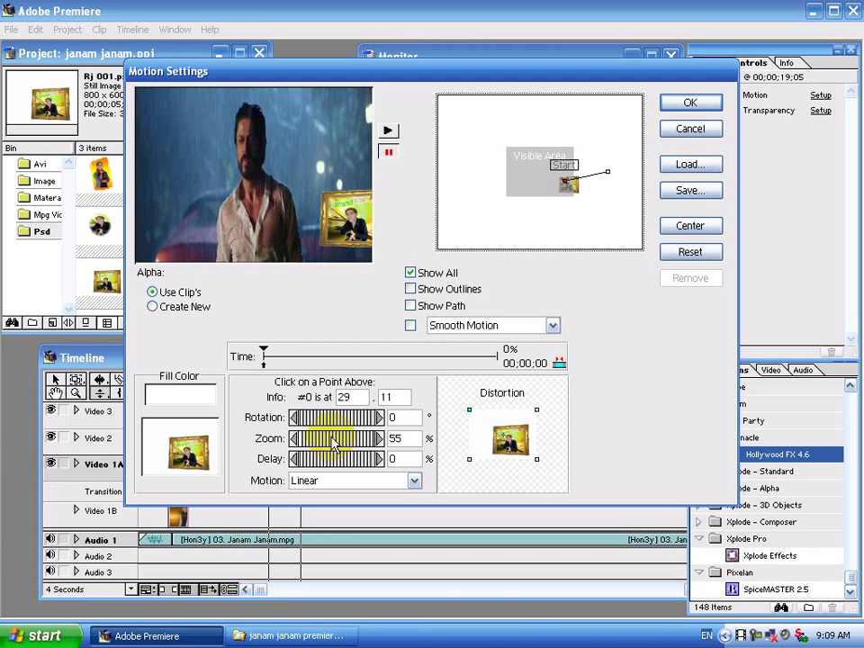
key(Right)
key(Right)
key(Right)
key(Right)
key(Right)
key(Right)
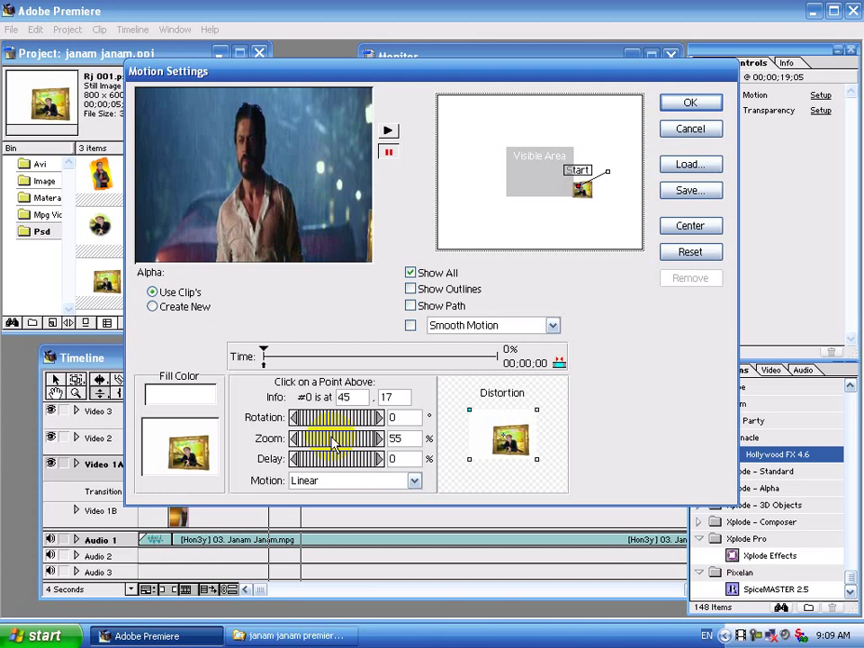
key(Right)
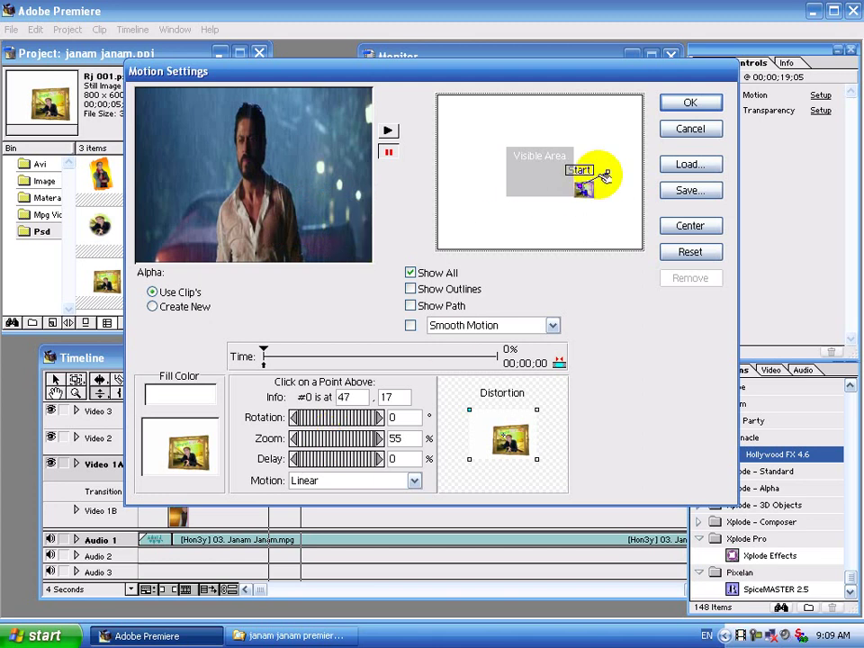
Move the End point left to (-71, 17) and set its zoom to 55%
click(610, 171)
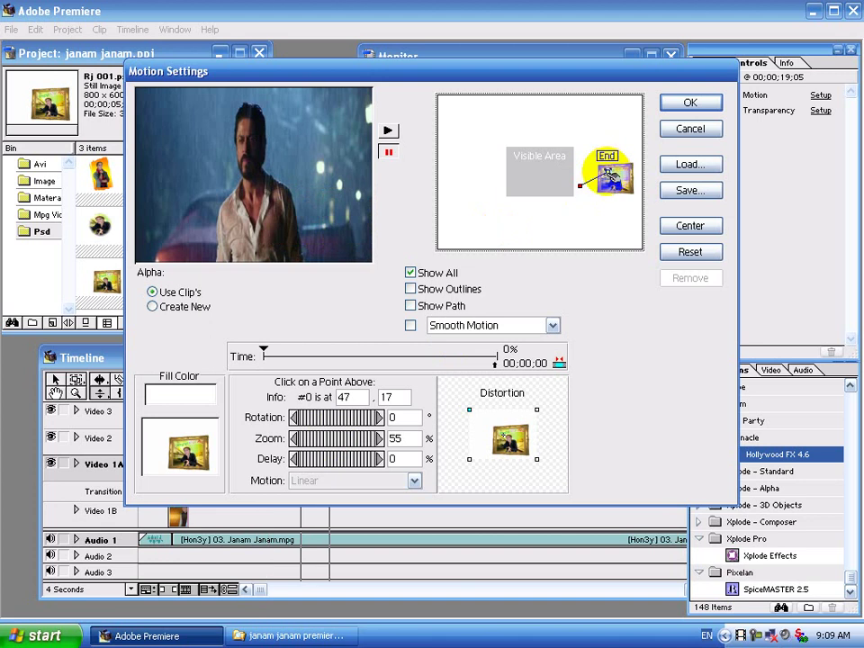
click(609, 172)
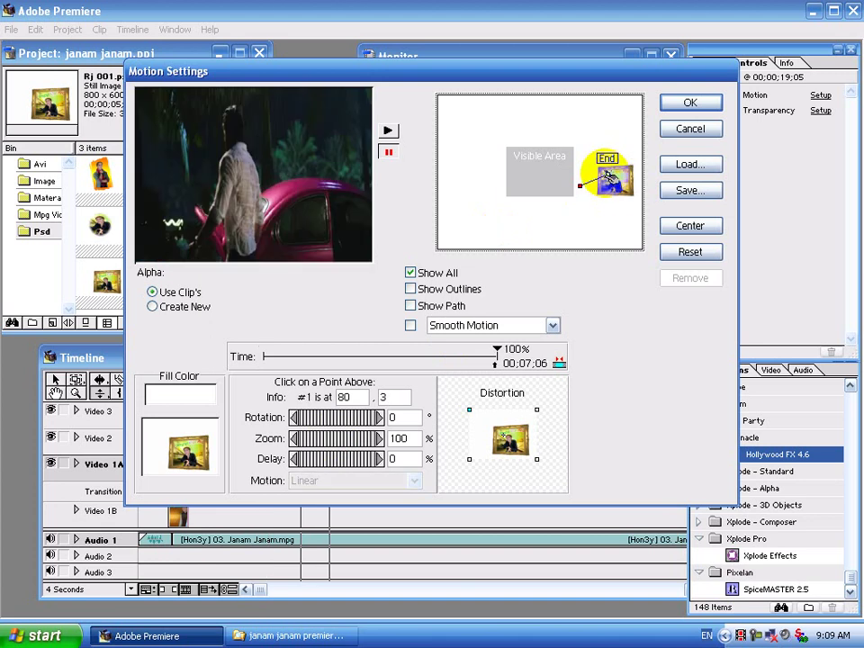
drag(607, 171, 605, 183)
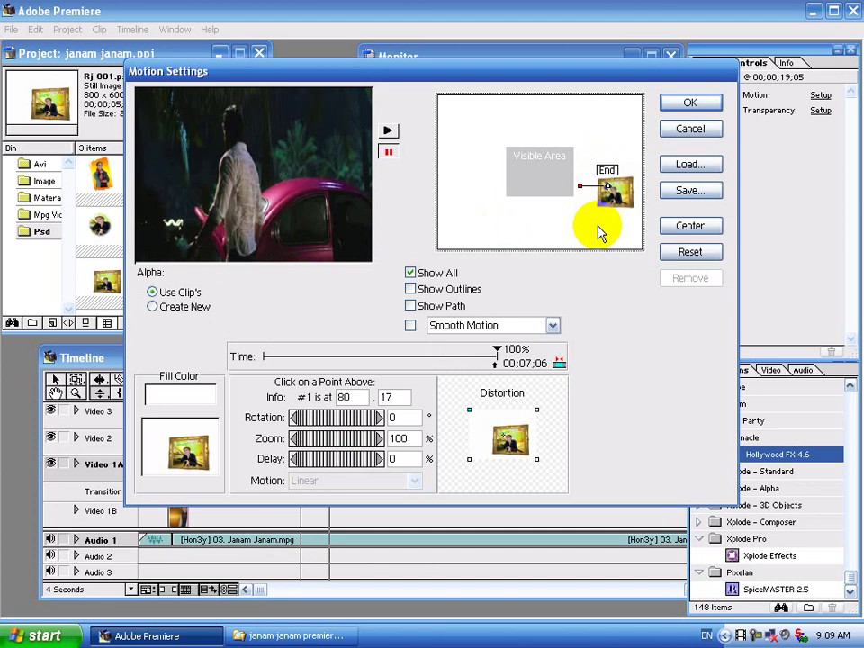
key(Left)
key(Left)
key(Left)
key(Left)
key(Left)
key(Left)
key(Left)
key(Left)
key(Left)
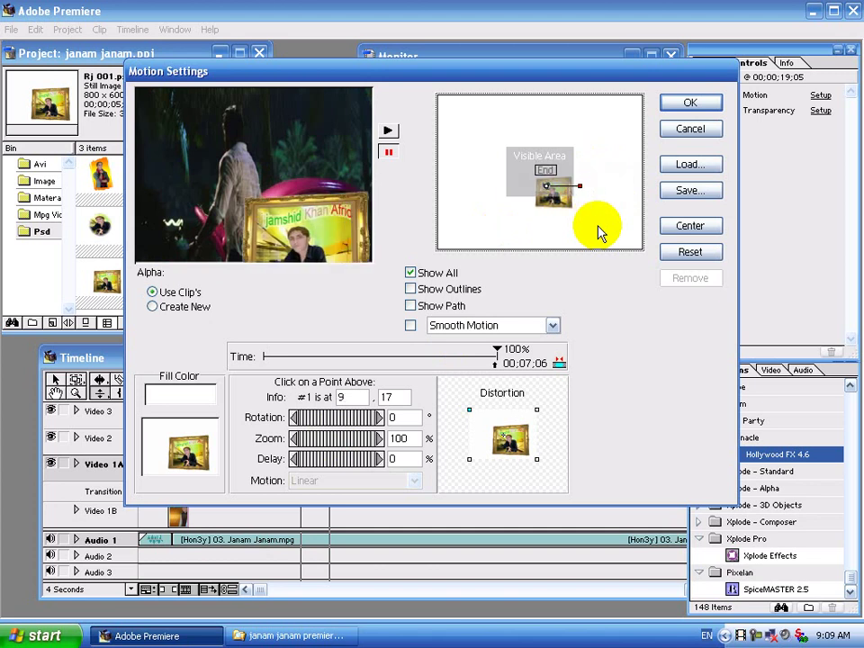
key(Left)
key(Left)
key(Left)
key(Left)
key(Left)
key(Left)
key(Left)
key(Left)
key(Left)
key(Left)
key(Left)
key(Left)
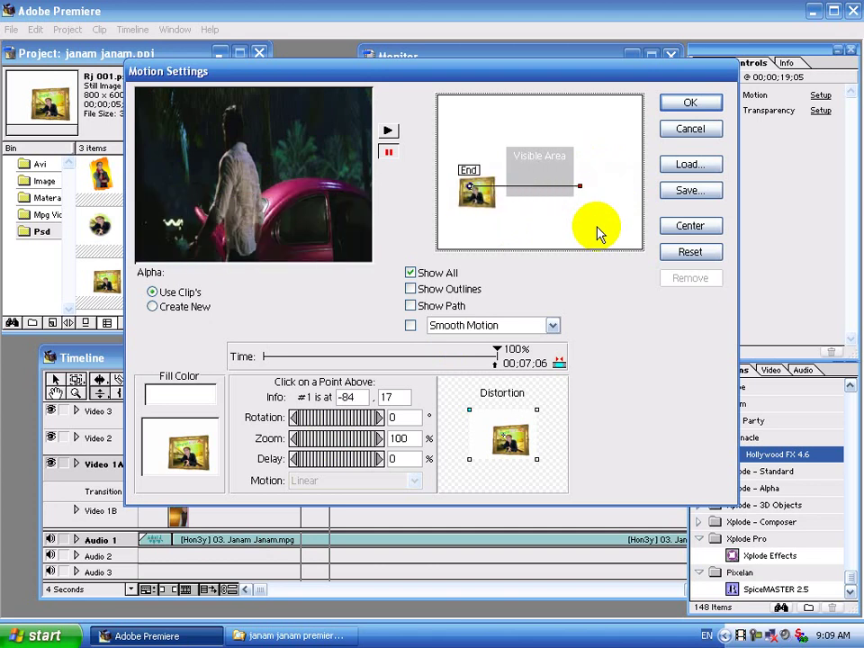
key(Right)
key(Right)
key(Right)
key(Right)
key(Right)
key(Right)
key(Right)
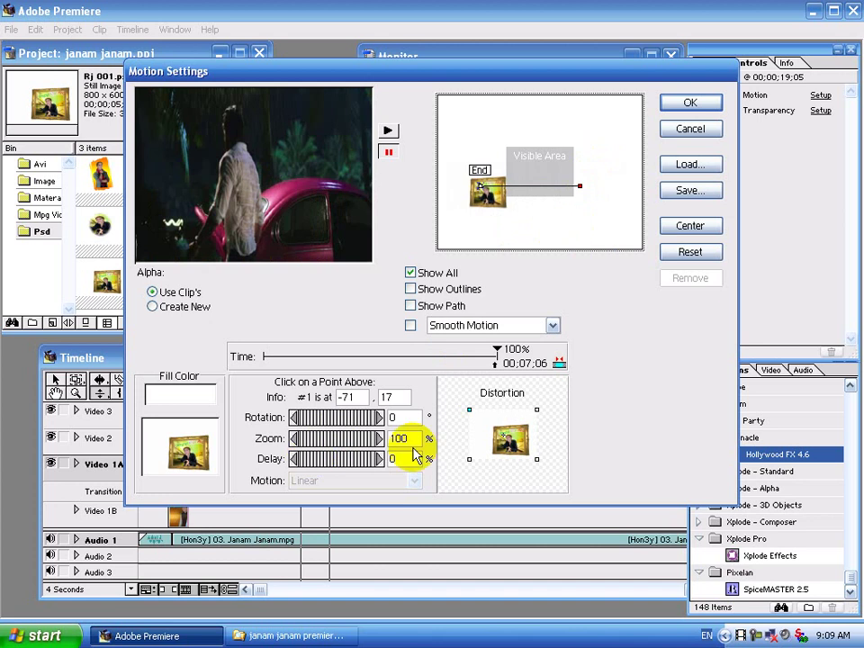
click(367, 449)
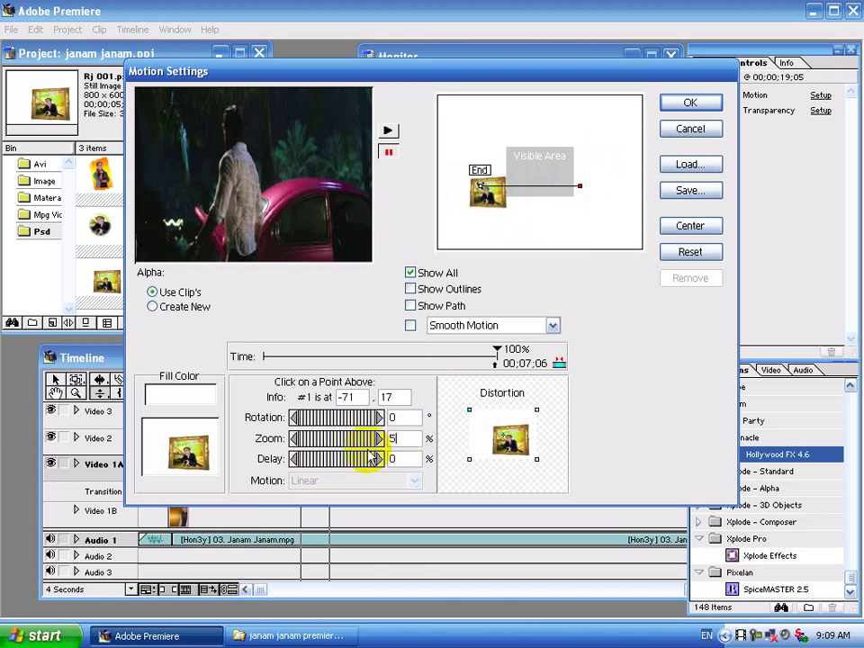
text(5)
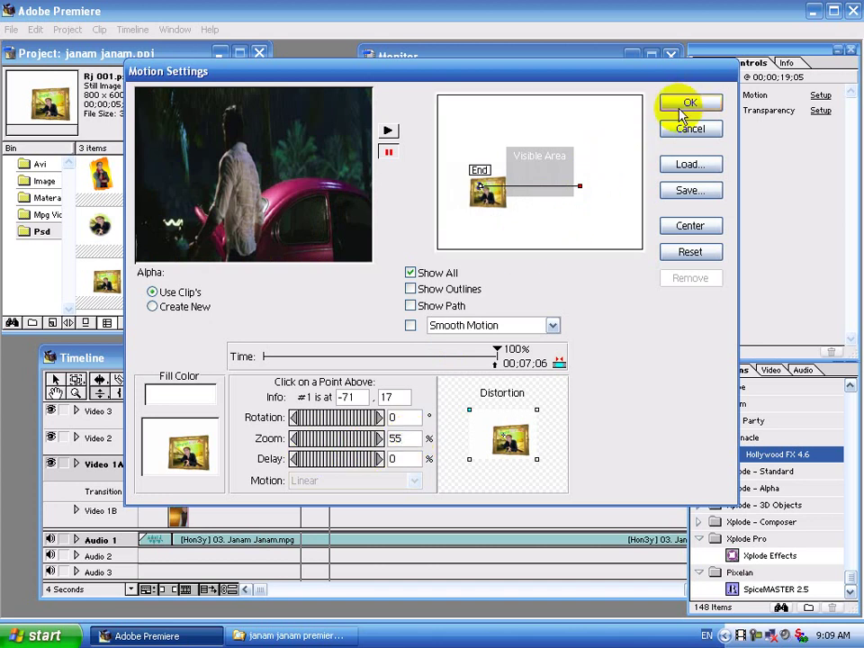
Accept the motion settings and place a second Rj 001.psd copy on Video 3
click(681, 106)
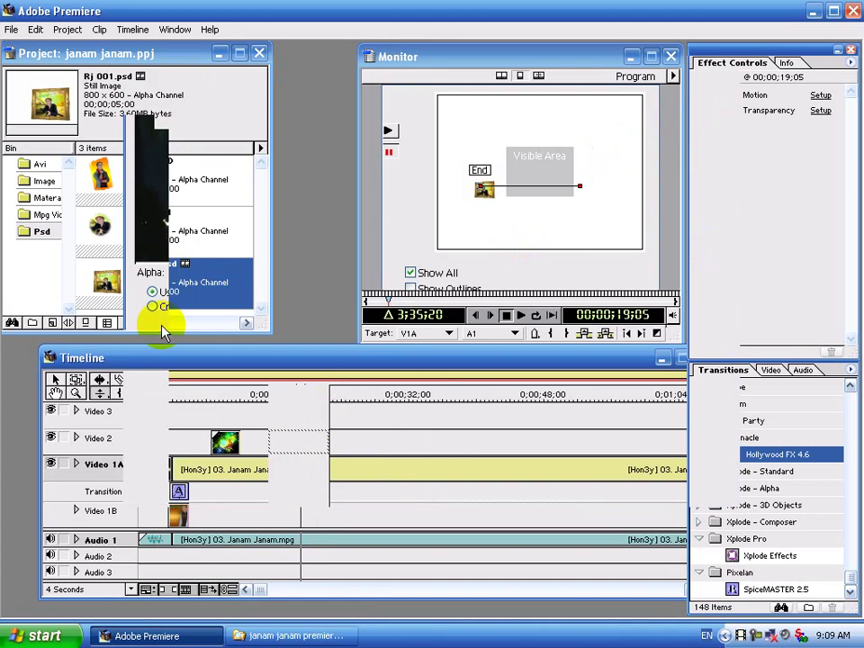
drag(102, 280, 297, 421)
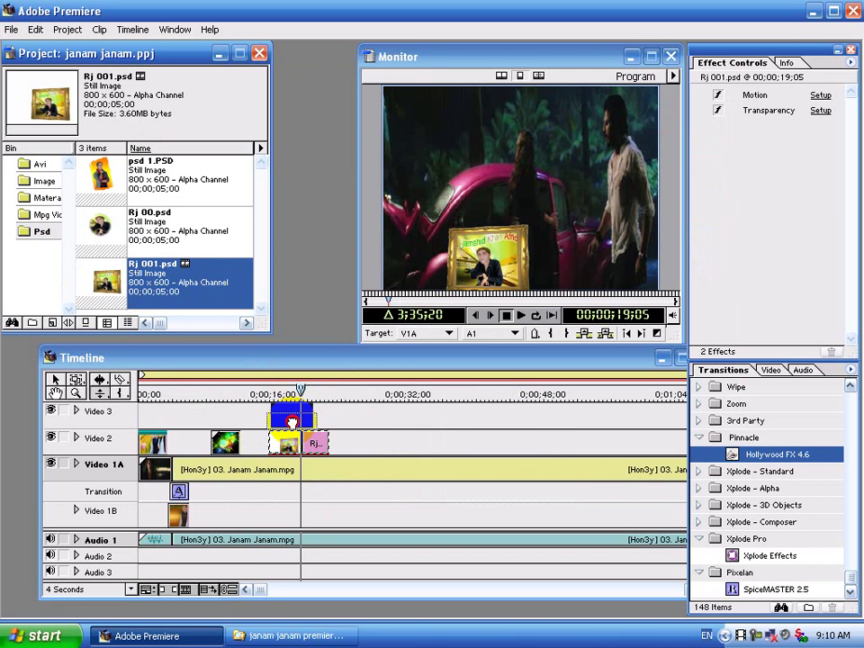
drag(292, 421, 328, 413)
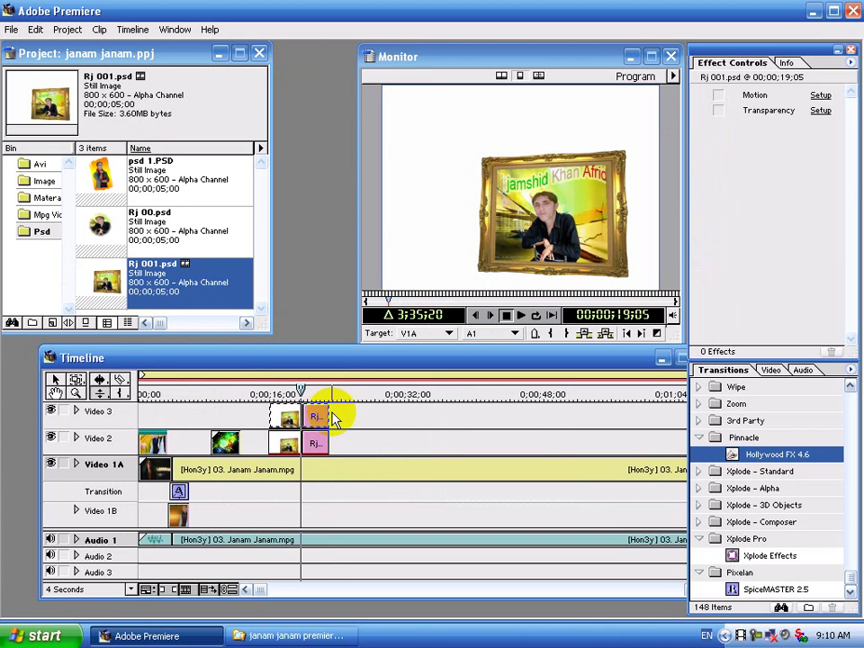
Key the Video 3 copy of Rj 001.psd by Alpha Channel
click(820, 111)
click(409, 257)
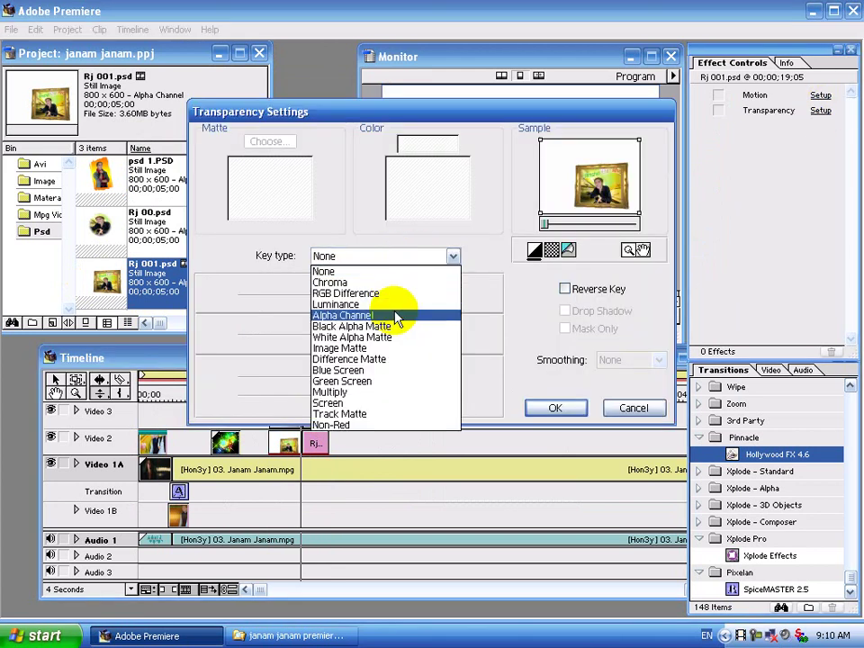
click(389, 315)
click(554, 405)
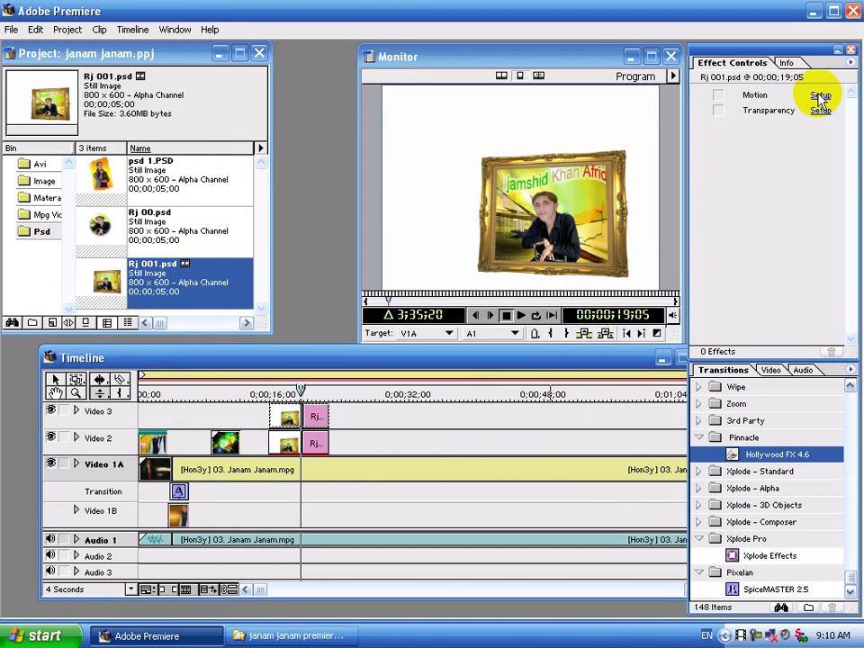
Move the Video 3 copy's Start point toward the left edge at 55% zoom
click(820, 97)
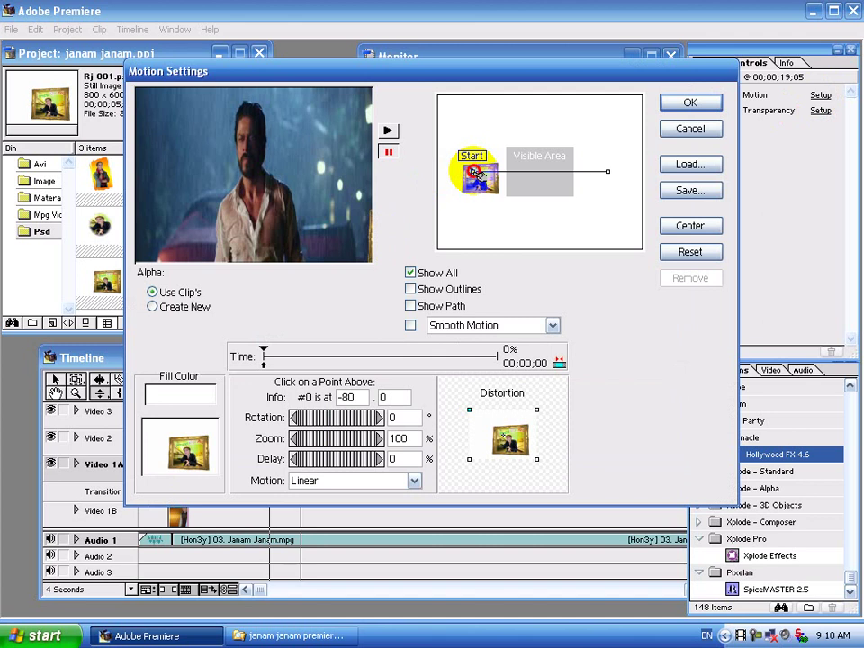
mouse_move(474, 173)
mouse_down()
mouse_move(496, 176)
mouse_move(484, 181)
mouse_up()
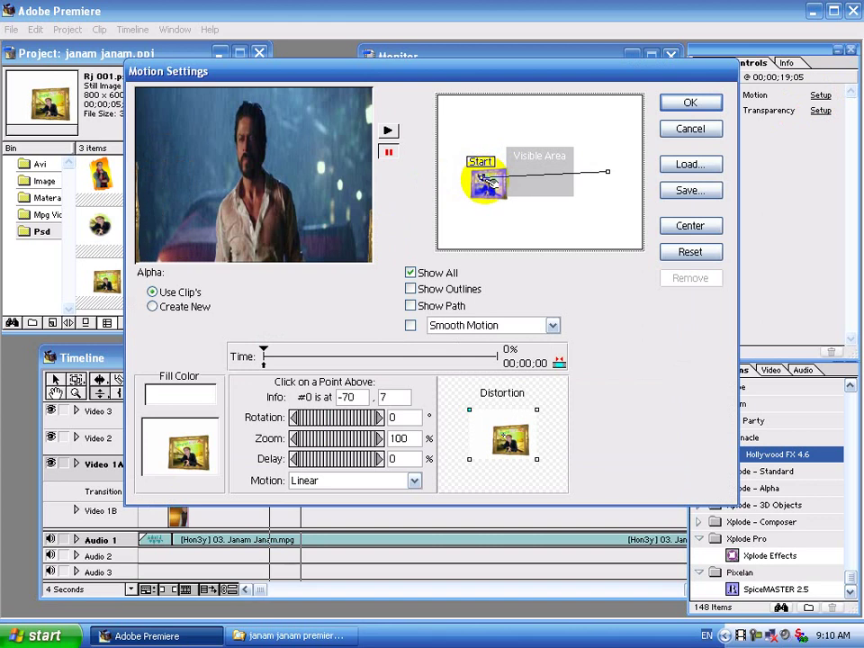
double_click(398, 438)
text(55)
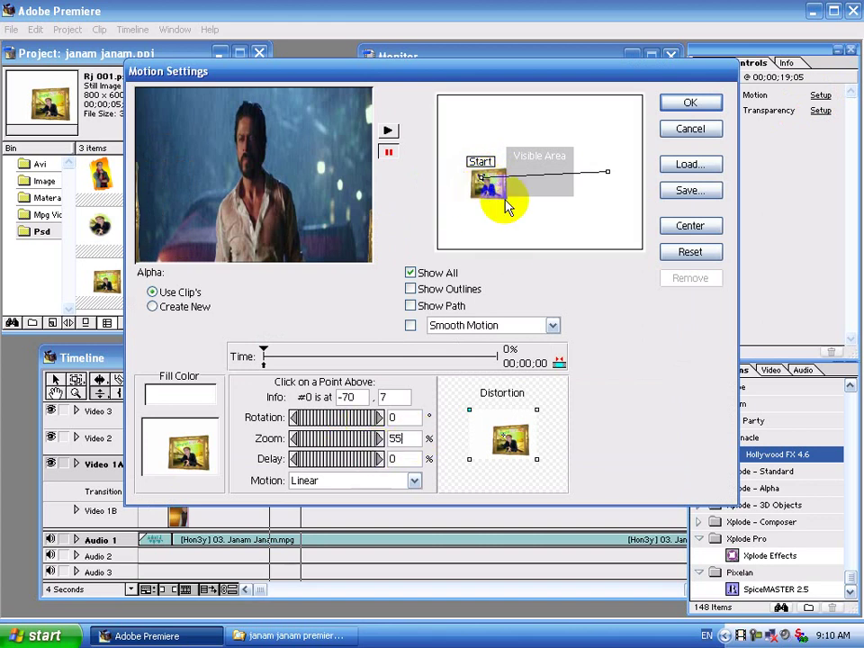
click(486, 179)
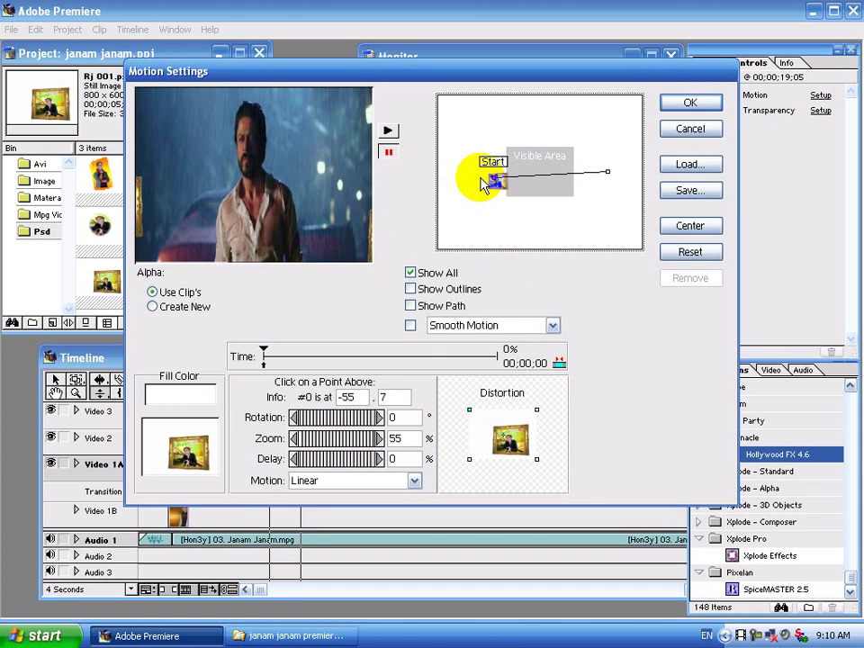
key(Down)
key(Down)
key(Down)
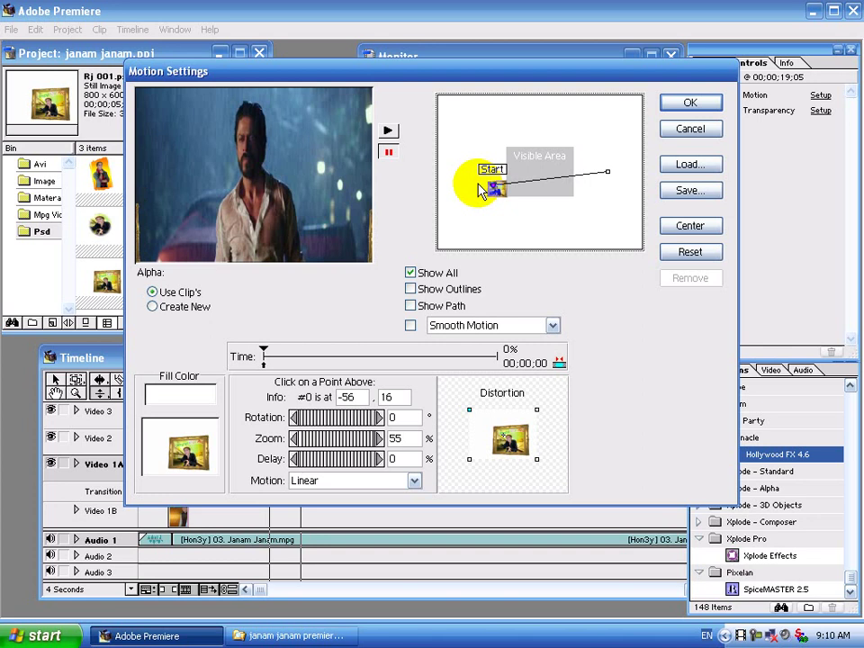
Nudge the End point to (53, 16) at 55% zoom and apply the motion
click(609, 171)
key(Down)
key(Down)
key(Down)
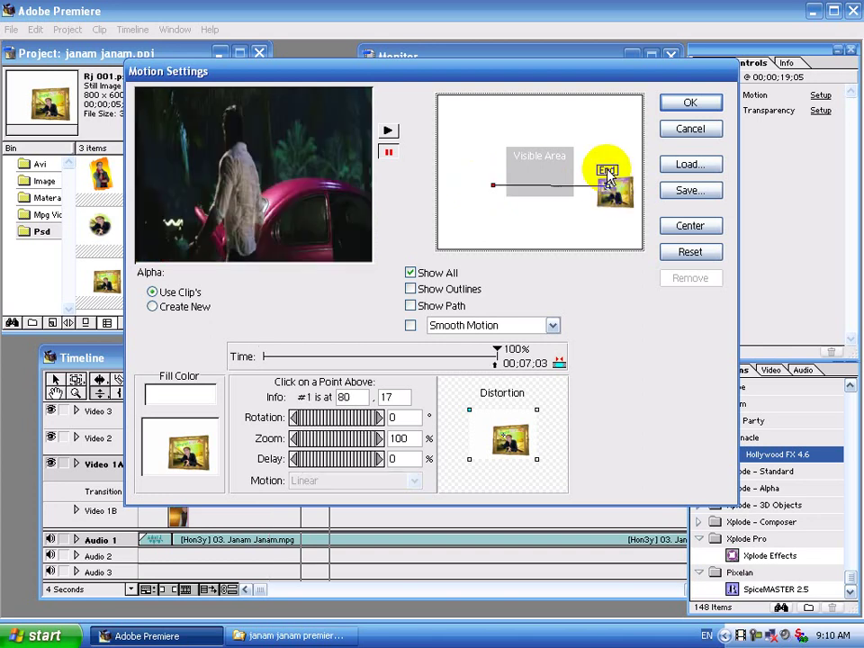
key(Down)
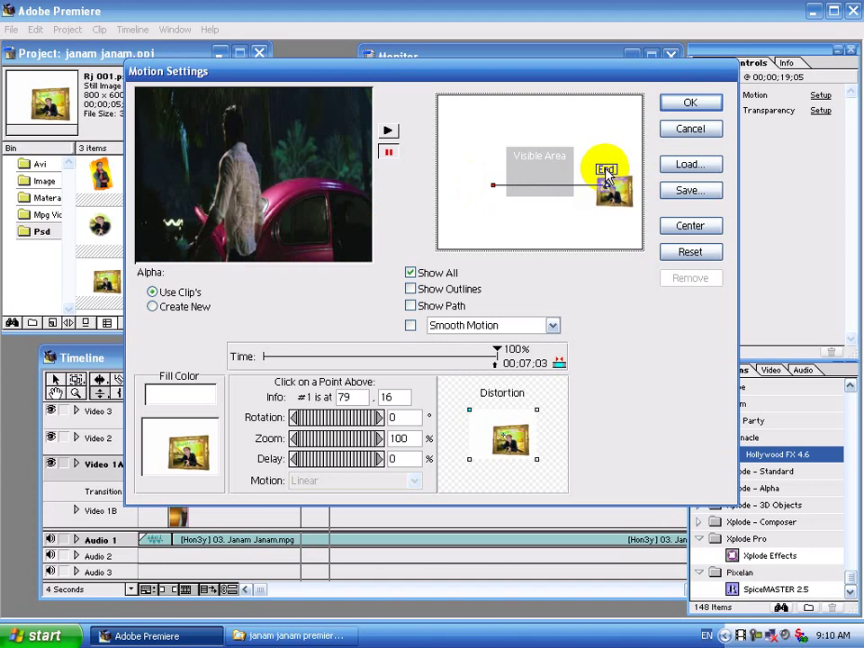
key(Left)
key(Left)
key(Left)
key(Left)
key(Left)
key(Left)
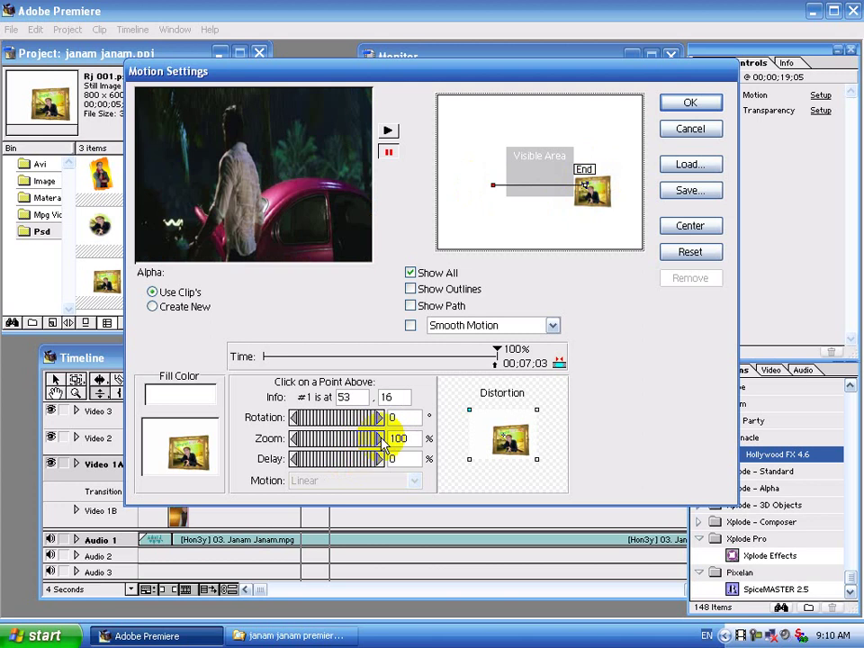
key(Tab)
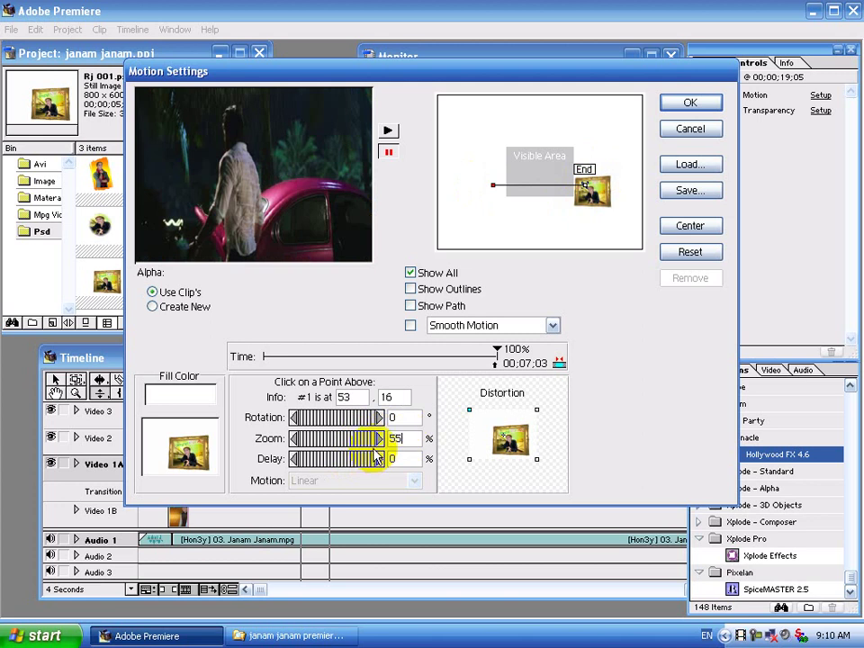
click(693, 105)
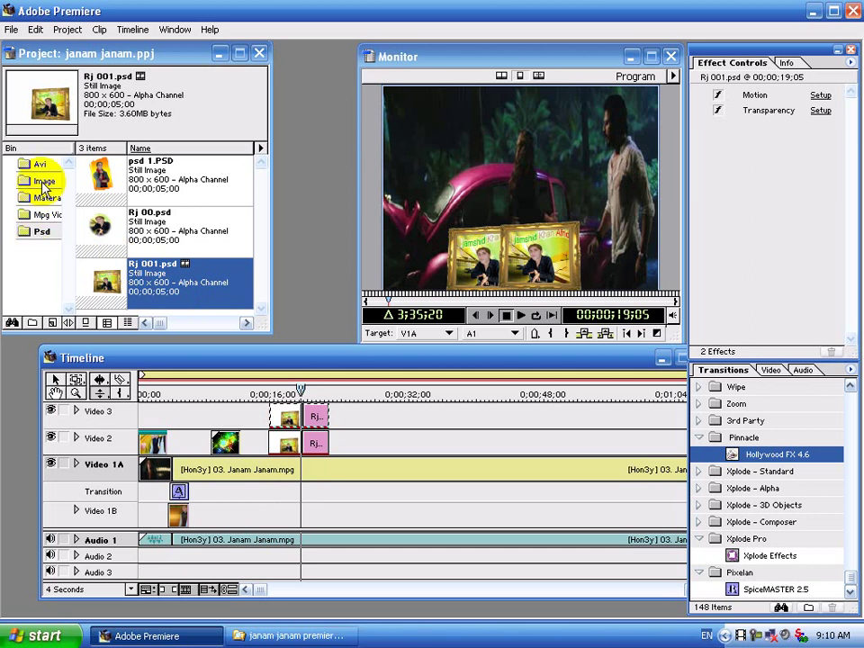
click(246, 397)
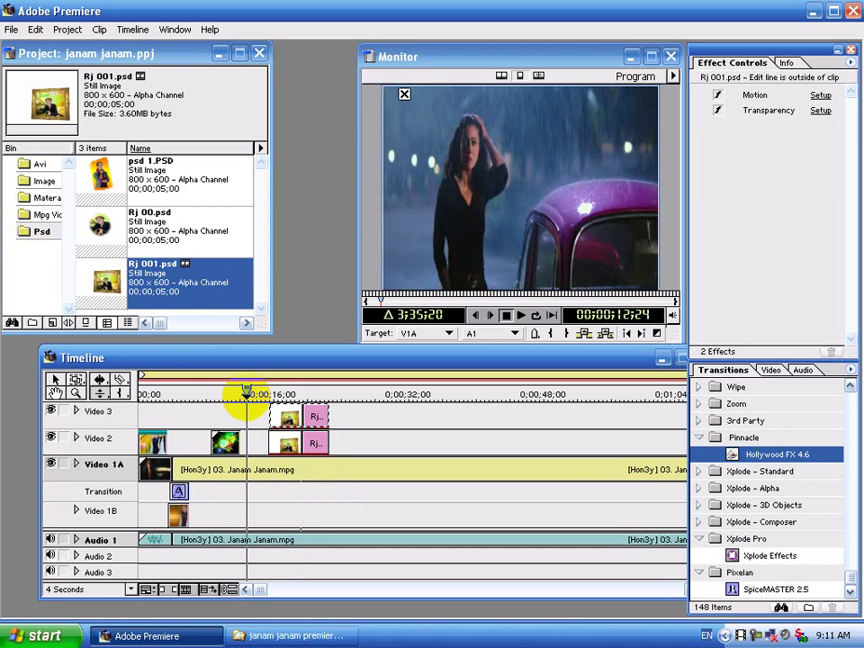
key(space)
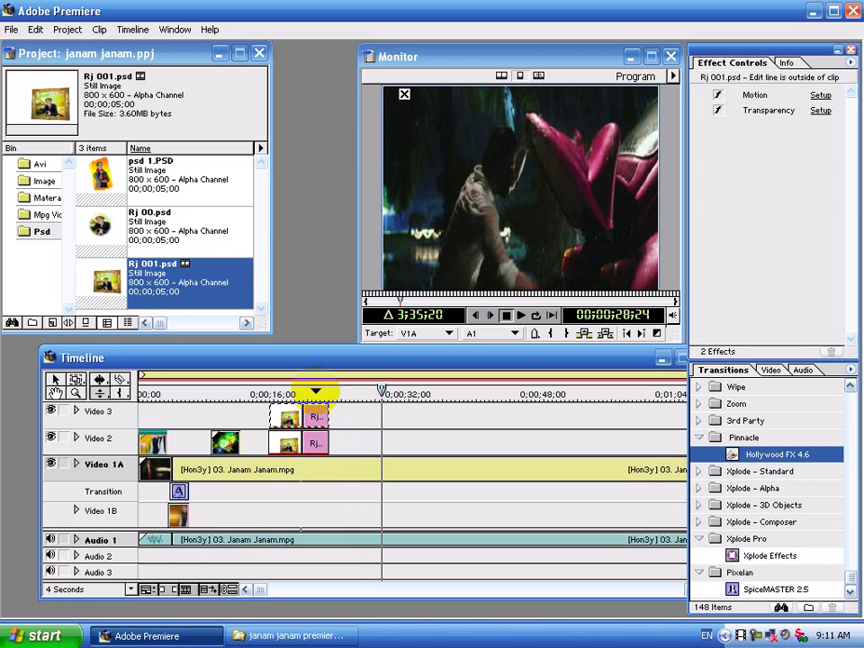
click(315, 392)
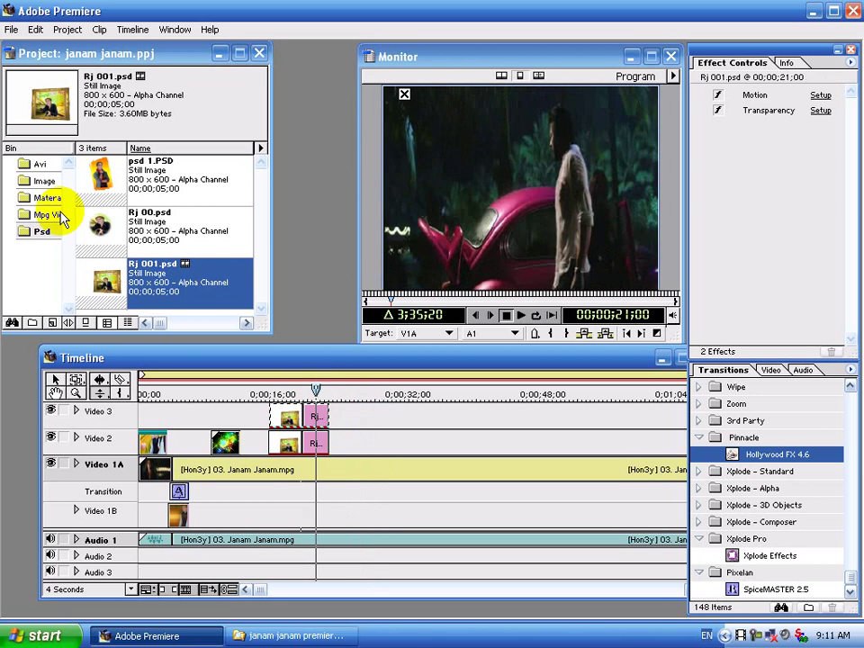
Add a Video 4 track above Video 3, abandoning an attempt to place psd 1.PSD
right_click(126, 414)
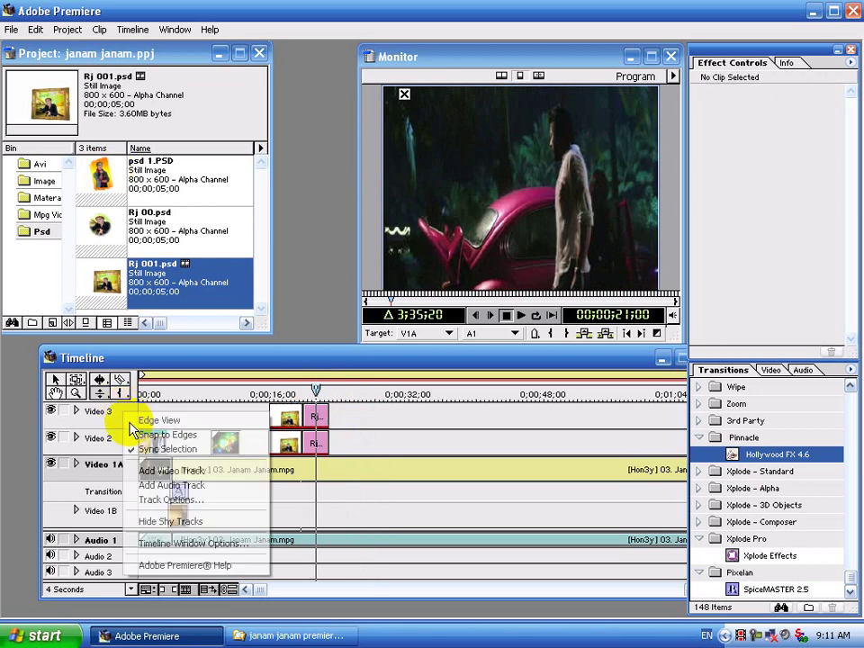
click(170, 474)
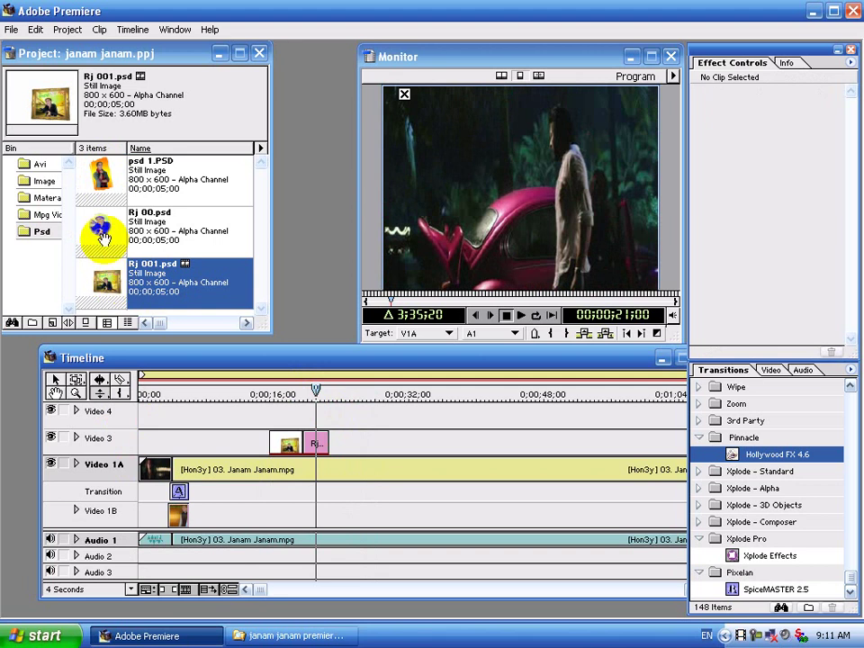
drag(97, 174, 409, 441)
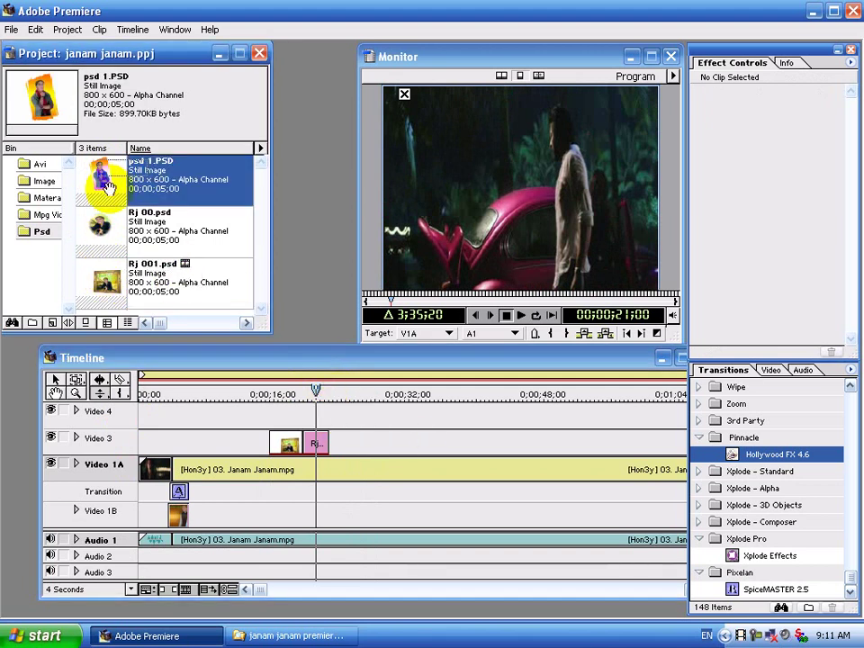
mouse_move(410, 441)
mouse_down()
mouse_move(101, 234)
mouse_move(351, 426)
mouse_move(369, 410)
mouse_up()
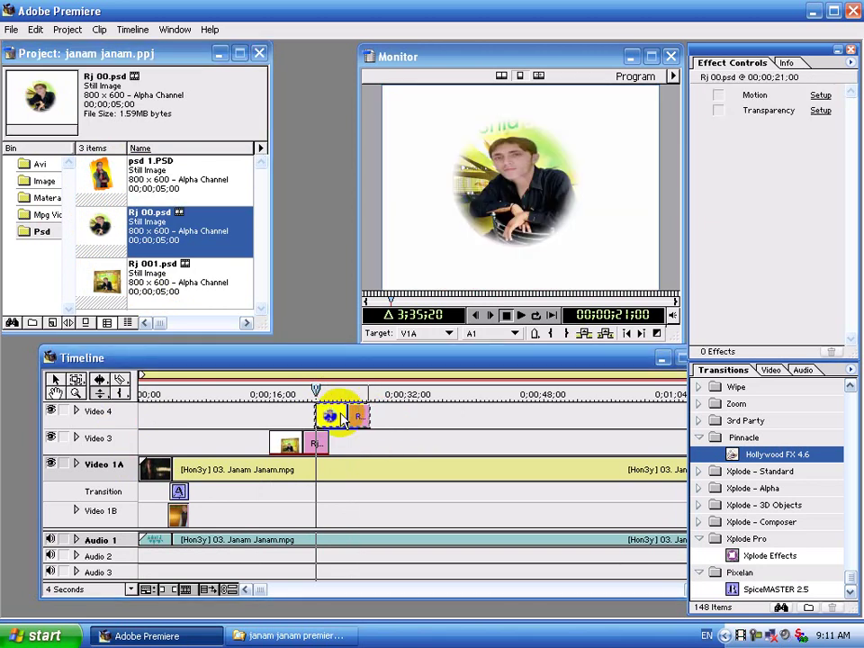
Key the round Rj 00.psd photo by Alpha Channel
click(819, 111)
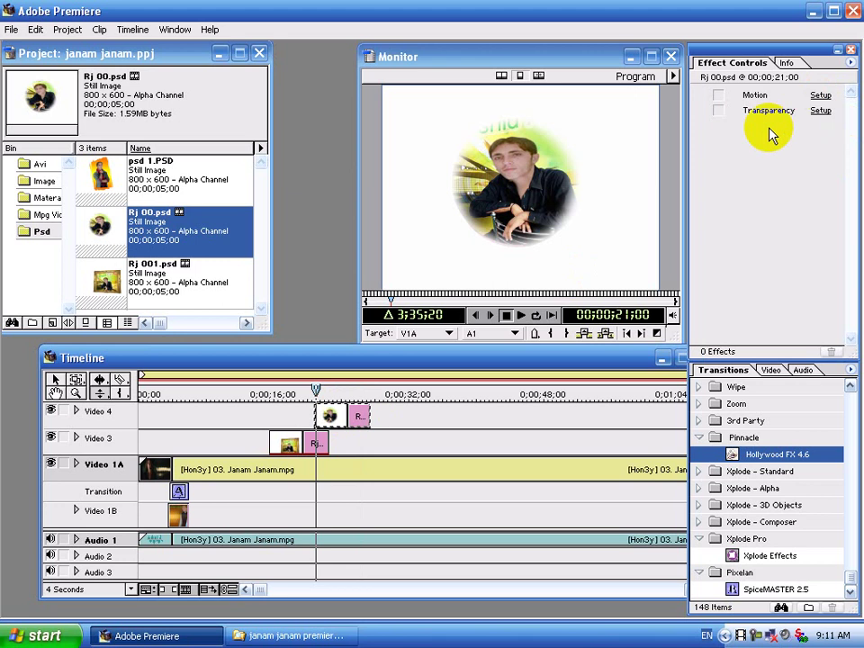
click(411, 254)
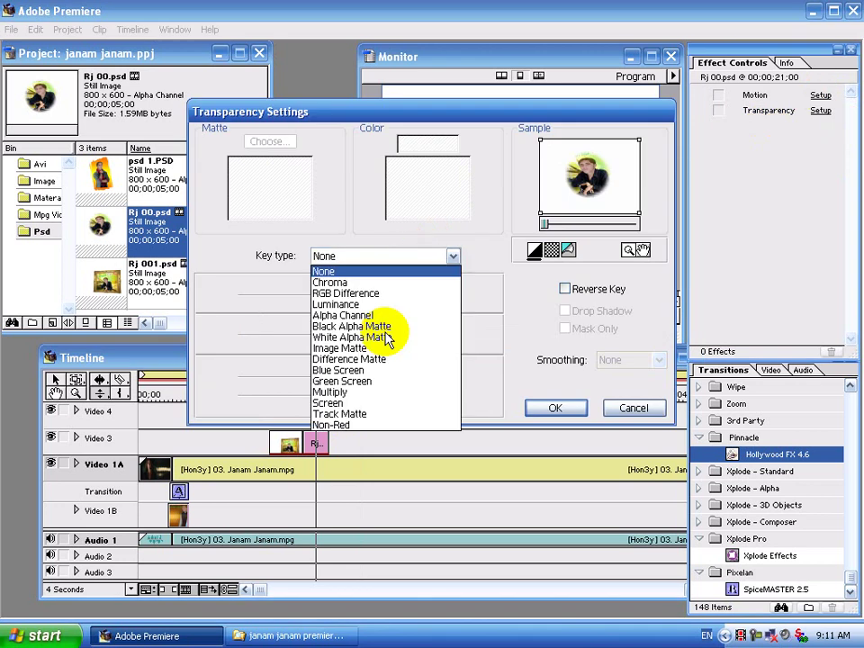
click(342, 315)
click(553, 408)
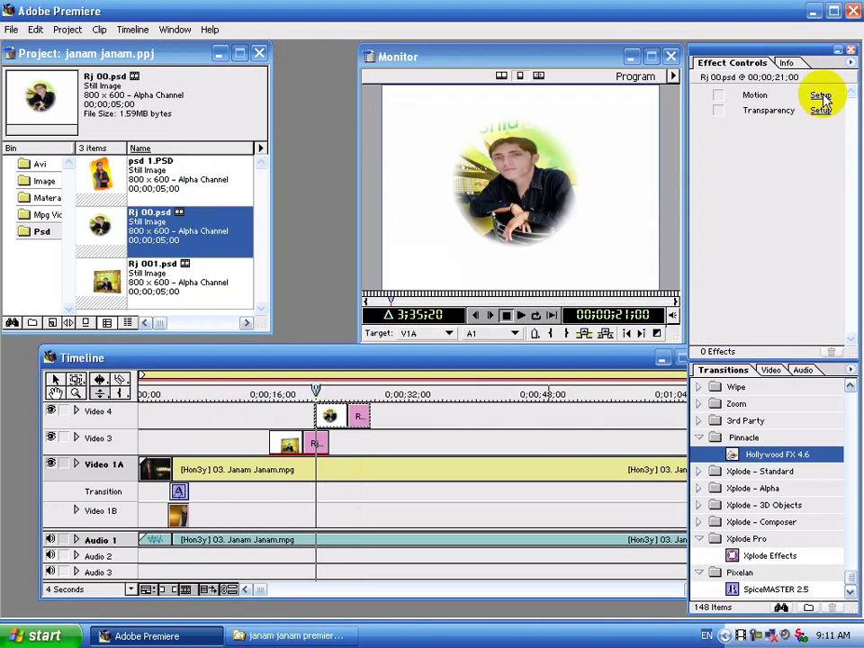
click(820, 96)
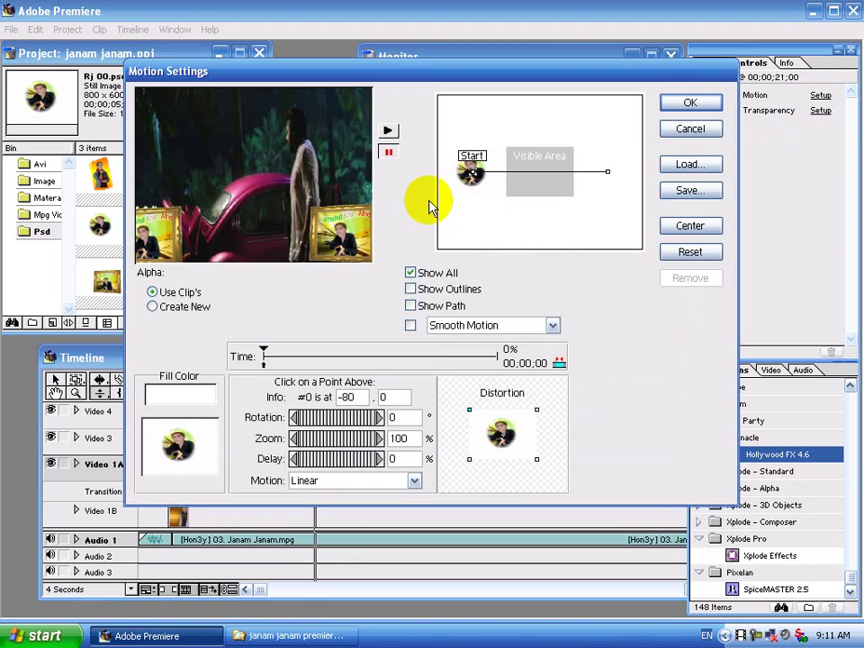
Place the round photo's Start point at the upper left at 45% size
drag(474, 173, 516, 155)
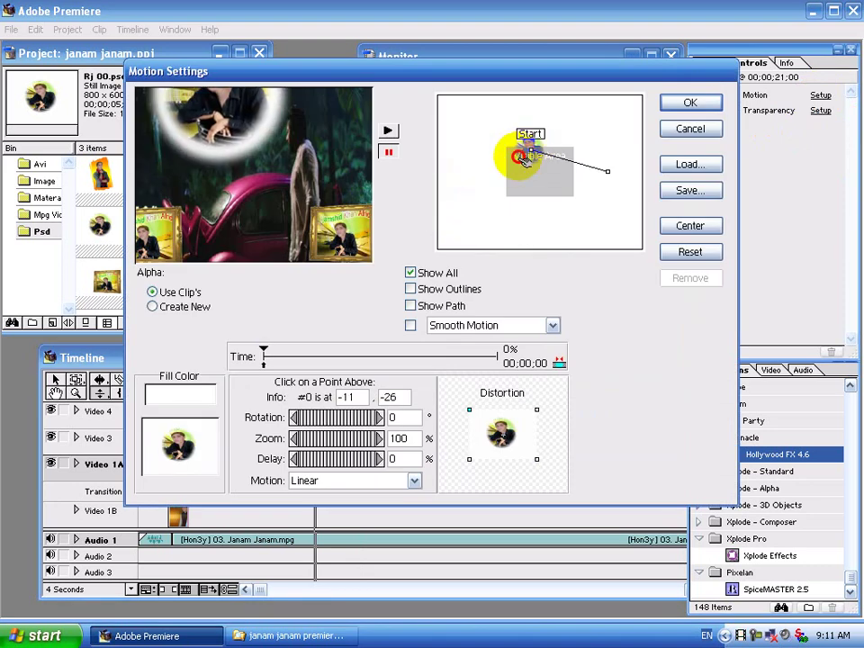
drag(343, 439, 324, 441)
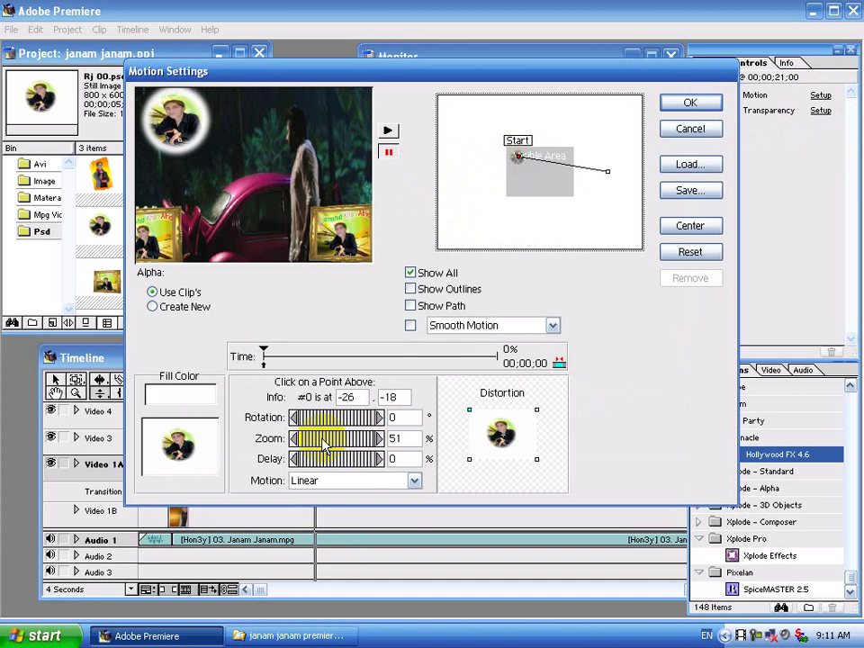
key(Left)
key(Left)
key(Left)
key(Left)
key(Up)
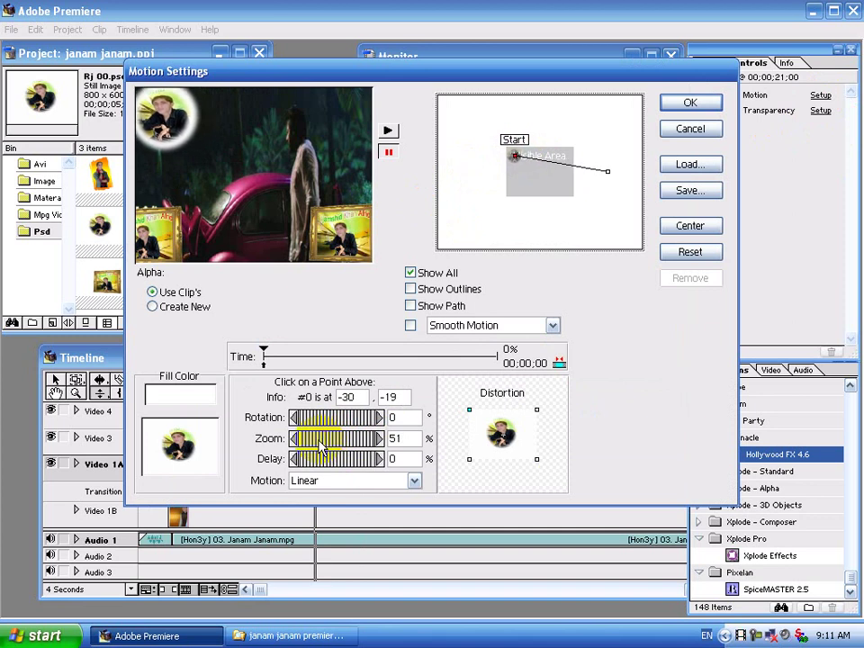
drag(364, 438, 363, 438)
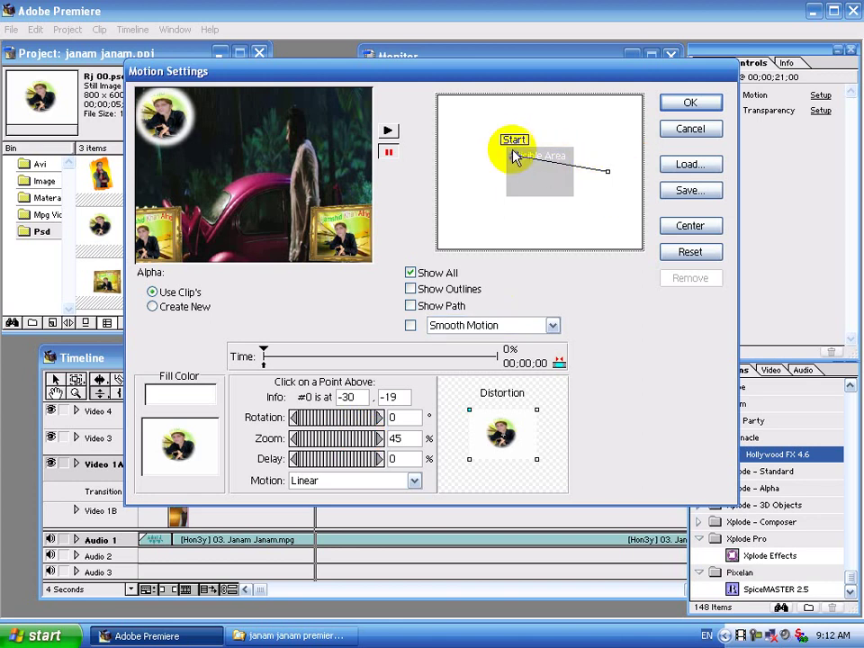
mouse_move(512, 157)
mouse_down()
mouse_move(509, 147)
mouse_move(545, 150)
mouse_up()
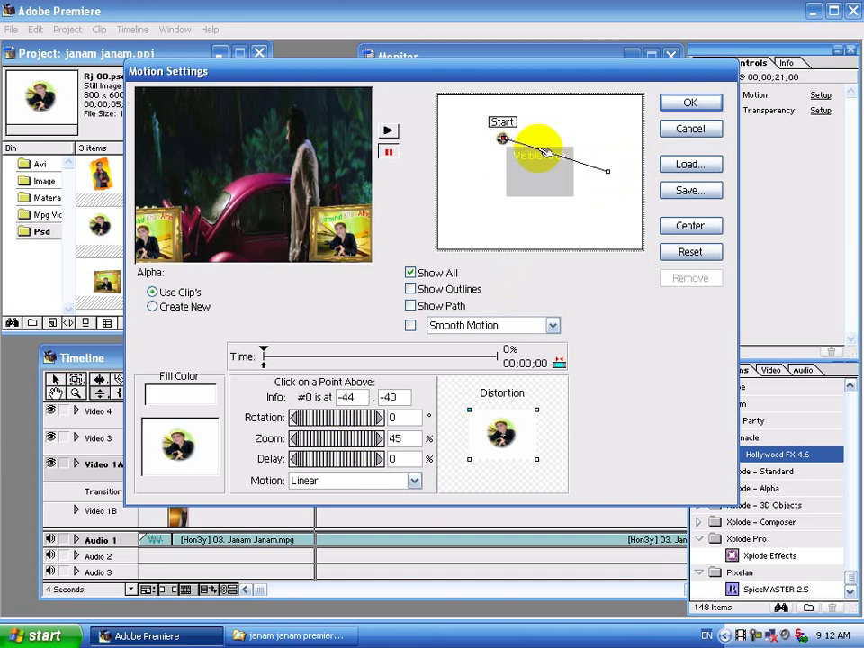
Add a middle path point near frame centre, zoomed to 45%
click(546, 160)
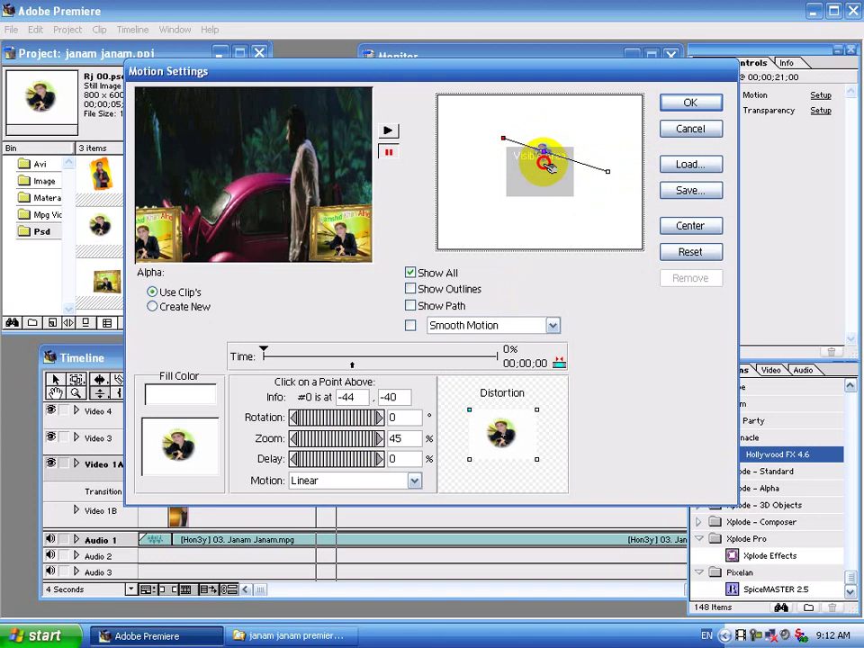
mouse_move(545, 165)
mouse_down()
mouse_move(540, 191)
mouse_move(543, 184)
mouse_up()
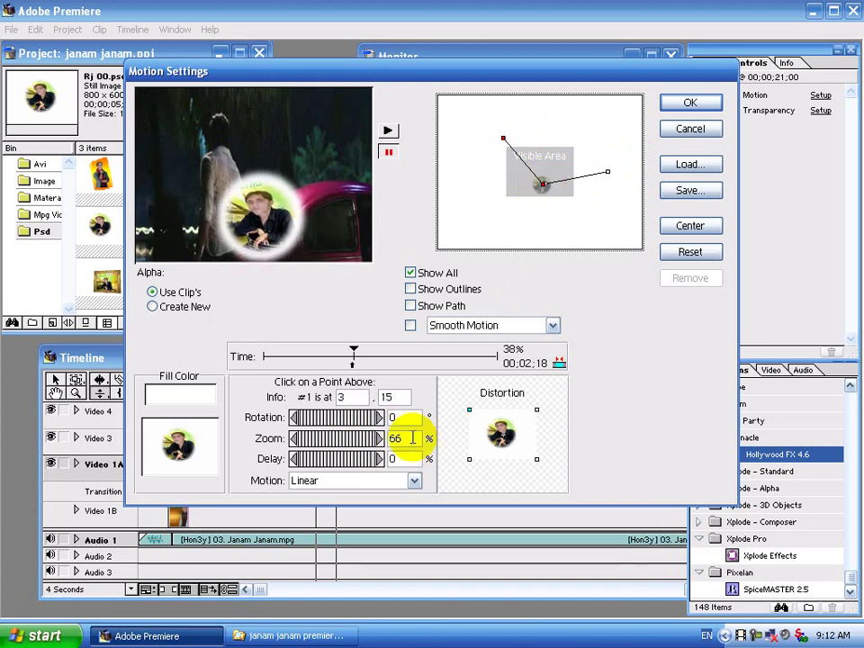
drag(376, 441, 364, 455)
text(5)
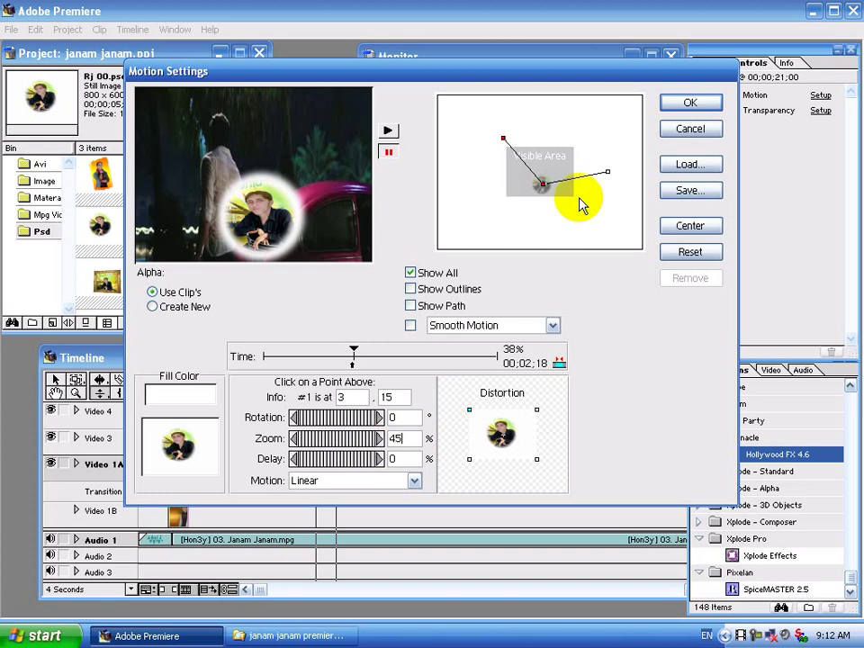
Move the End point to the upper right at 45% zoom, preview, and accept
click(610, 172)
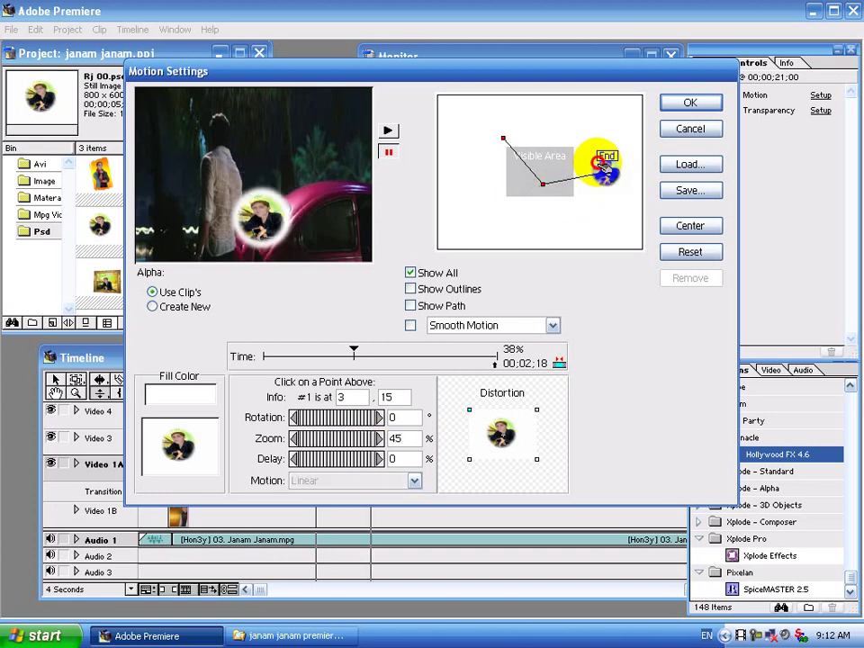
mouse_move(605, 167)
mouse_down()
mouse_move(569, 133)
mouse_move(576, 133)
mouse_up()
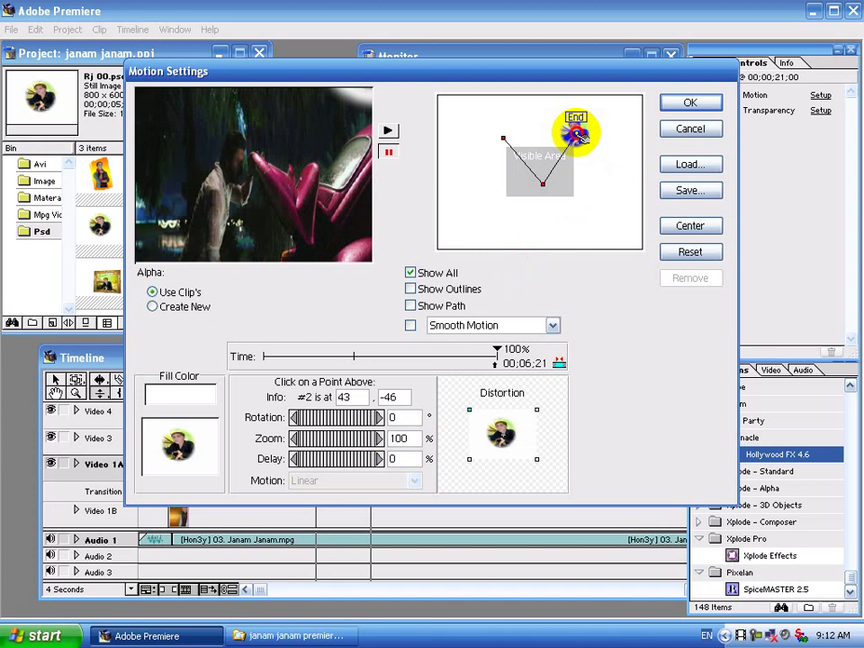
double_click(412, 439)
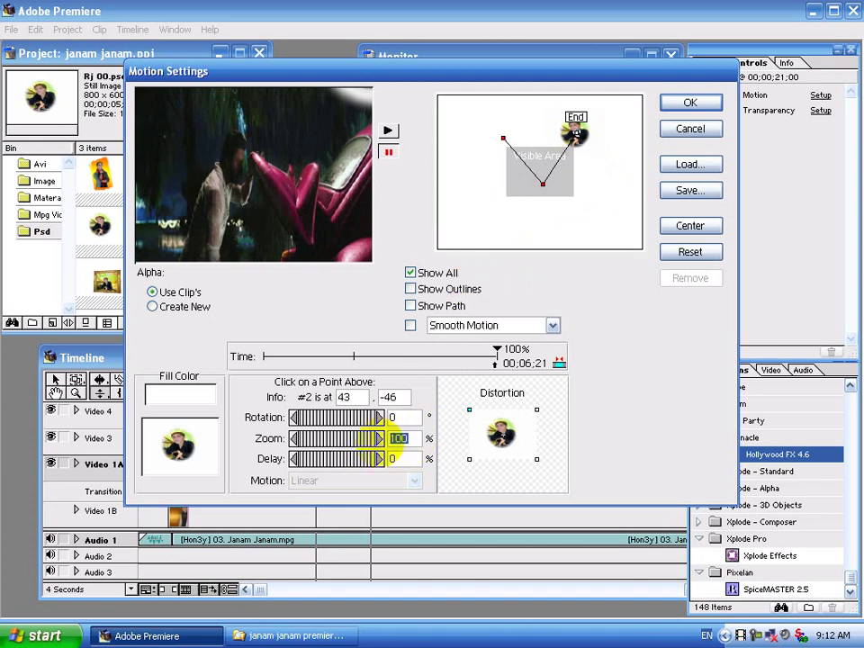
text(45)
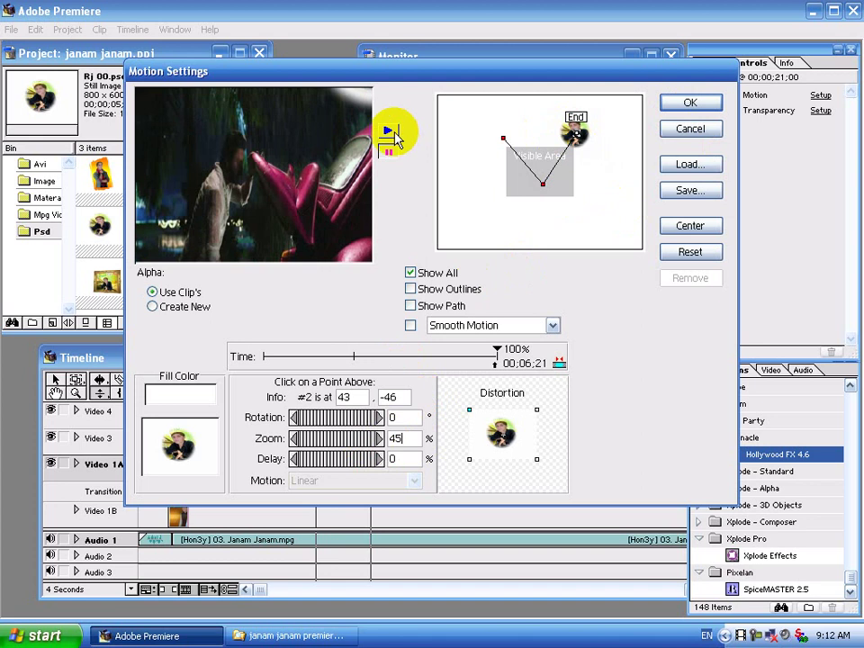
click(390, 132)
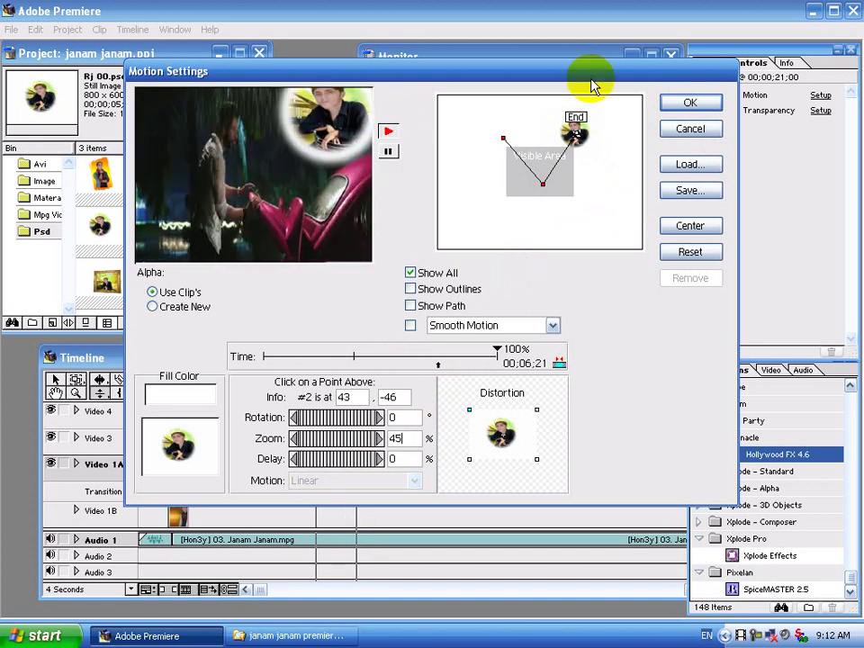
click(688, 104)
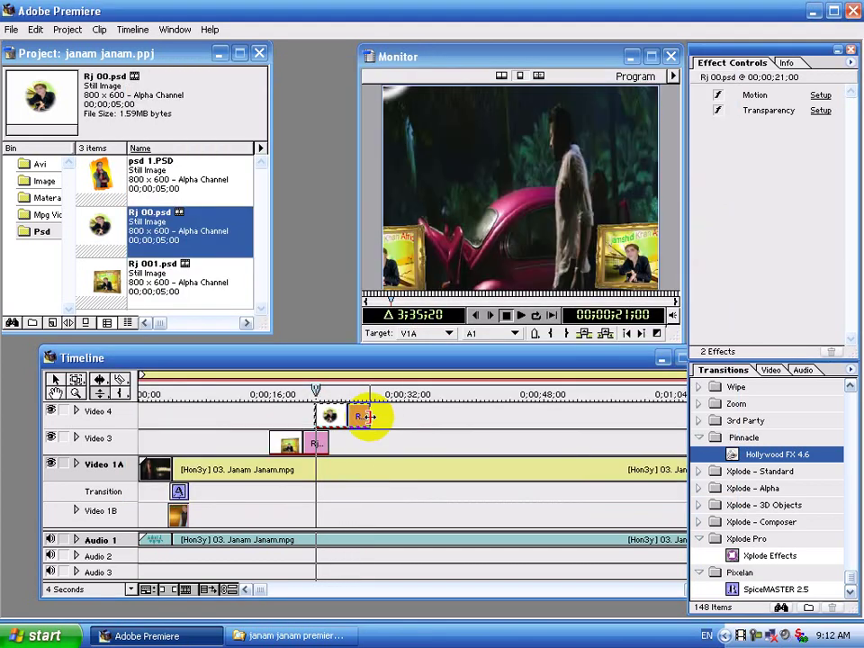
Lengthen the Video 4 photo clip slightly and add a Video 5 track
drag(369, 415, 379, 418)
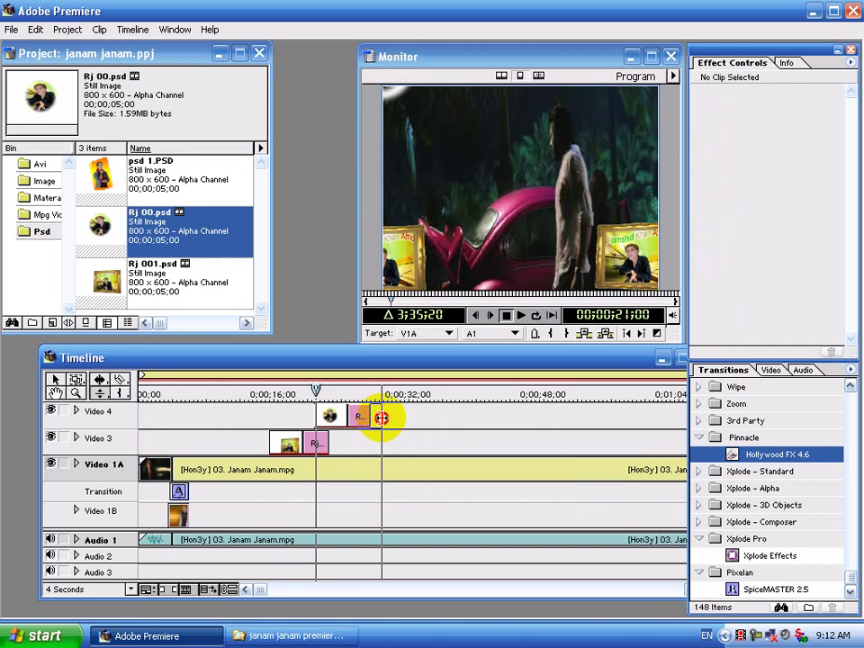
right_click(133, 411)
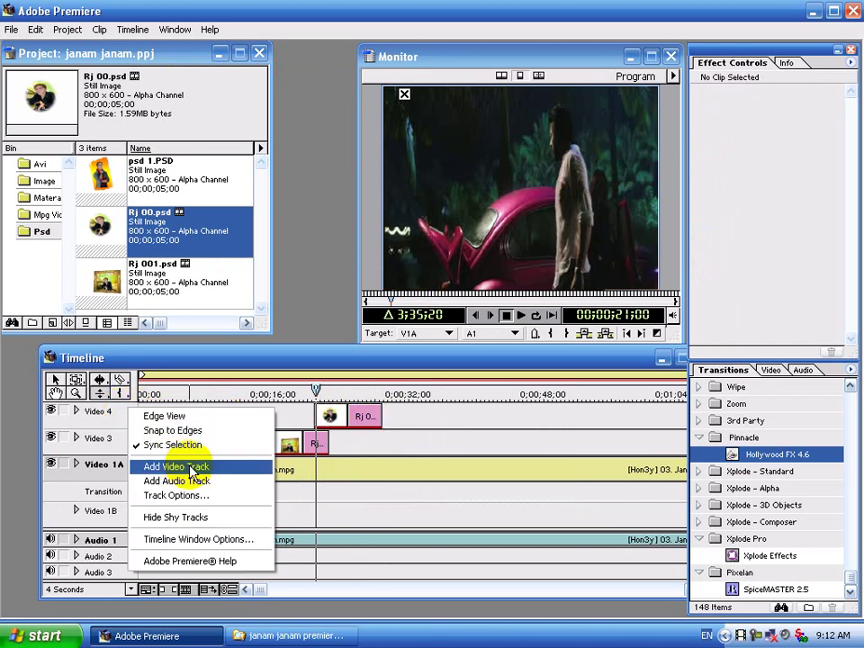
click(216, 465)
Place a second Rj 00.psd copy on Video 5, stretched to match Video 4's length
drag(103, 236, 331, 427)
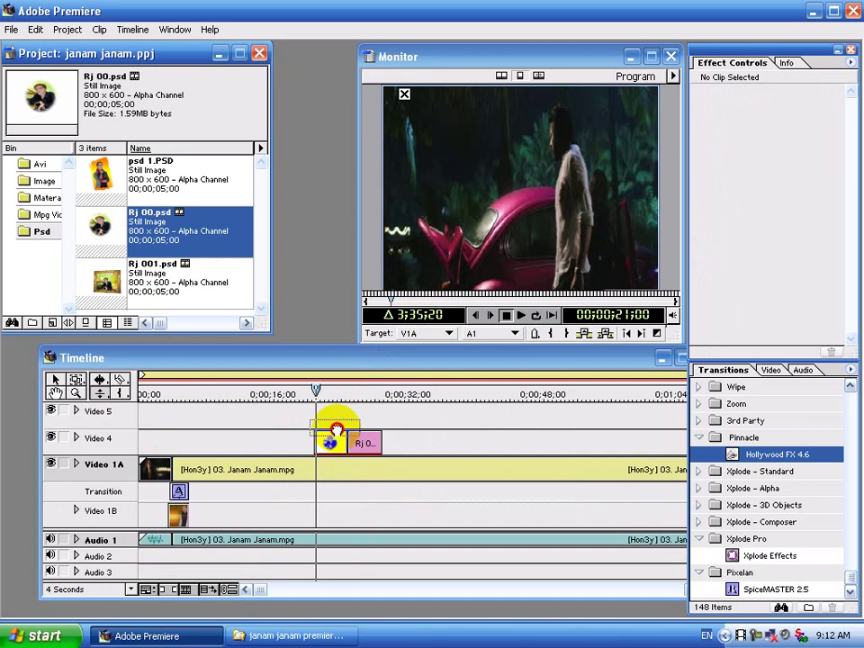
mouse_move(333, 427)
mouse_down()
mouse_move(332, 433)
mouse_move(324, 416)
mouse_move(381, 414)
mouse_up()
click(309, 393)
click(571, 317)
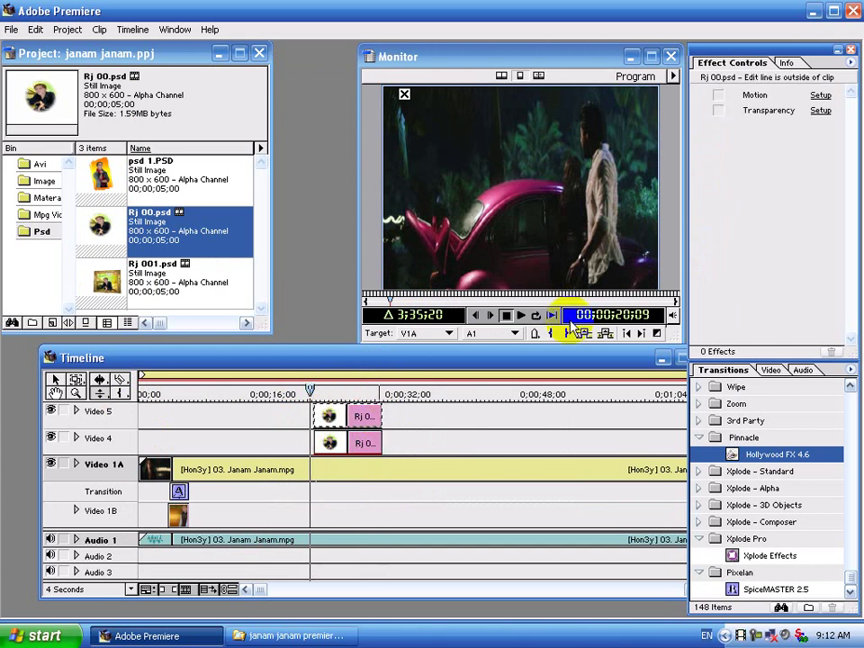
Key the Video 5 Rj 00.psd copy by Alpha Channel
click(820, 111)
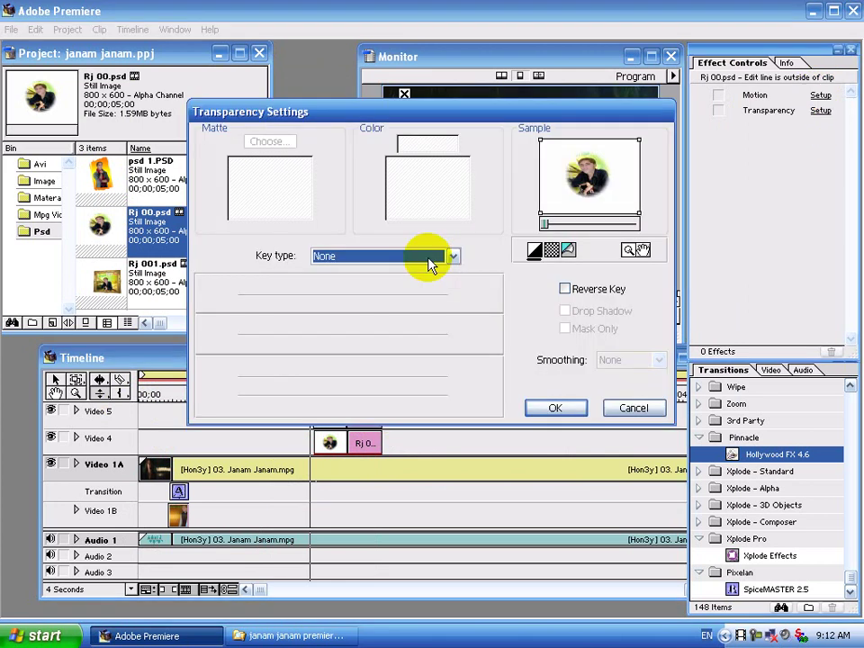
click(385, 260)
click(376, 315)
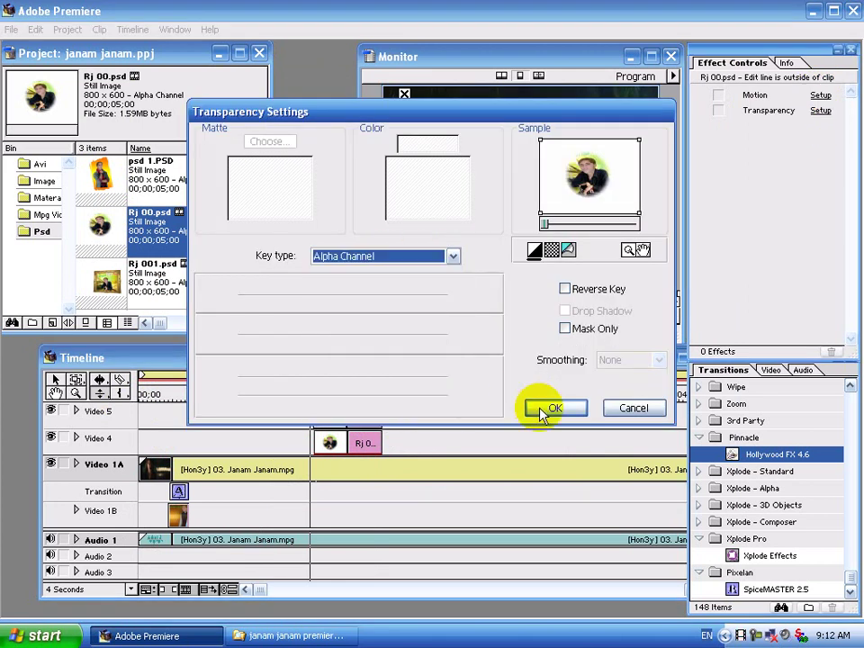
click(551, 407)
click(819, 94)
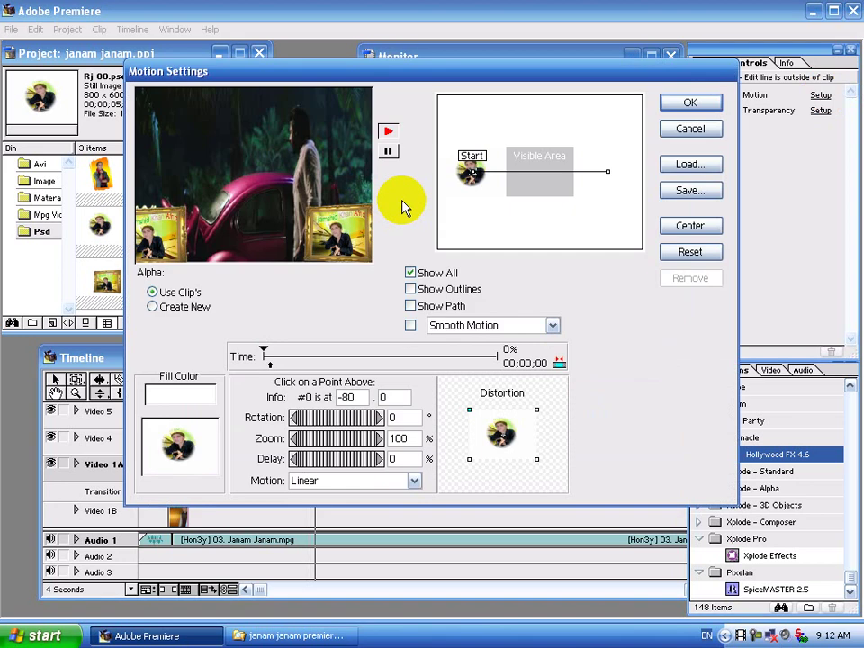
Preview the motion, then set the Start point at upper right at about 45% size
click(387, 132)
click(387, 153)
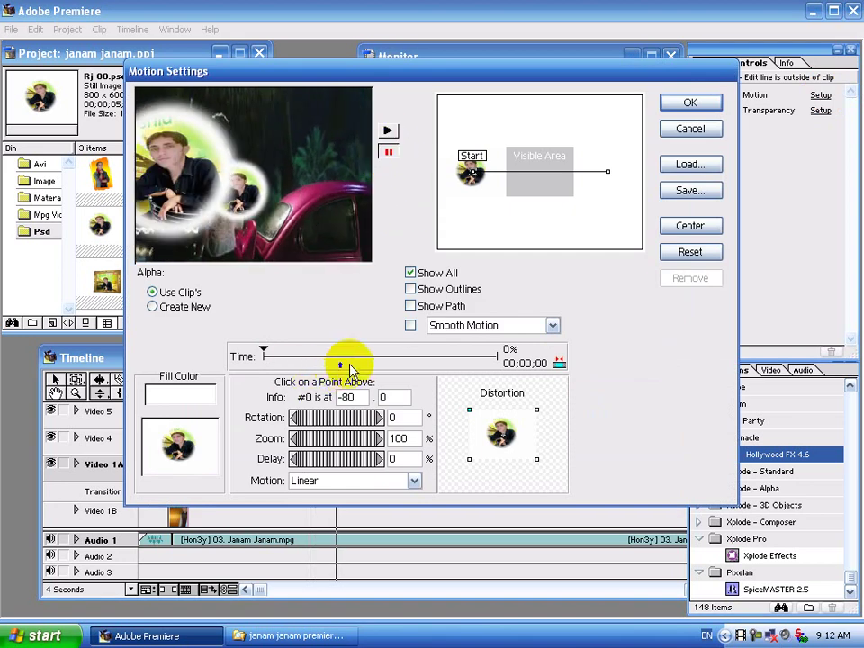
drag(340, 369, 270, 360)
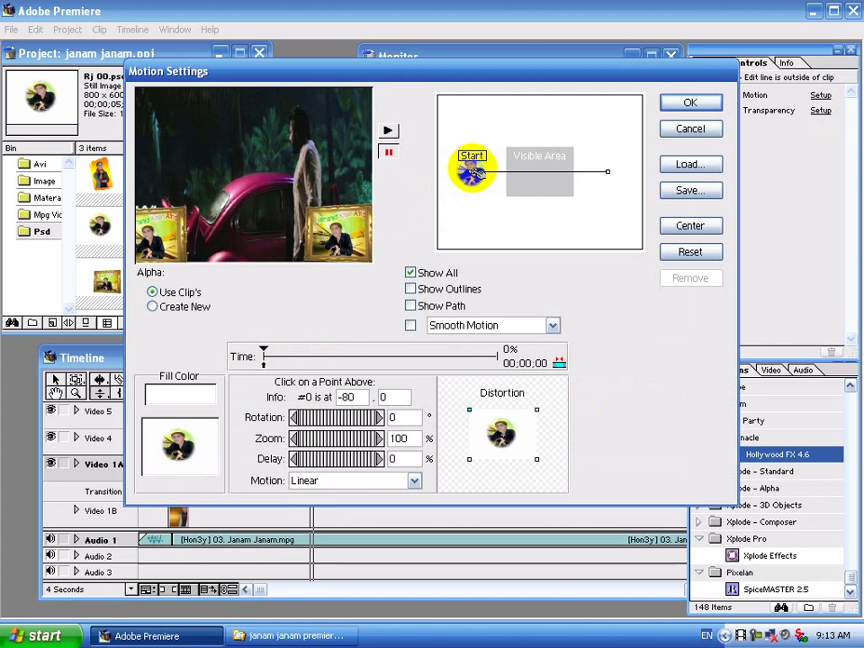
mouse_move(475, 171)
mouse_down()
mouse_move(576, 155)
mouse_move(573, 148)
mouse_up()
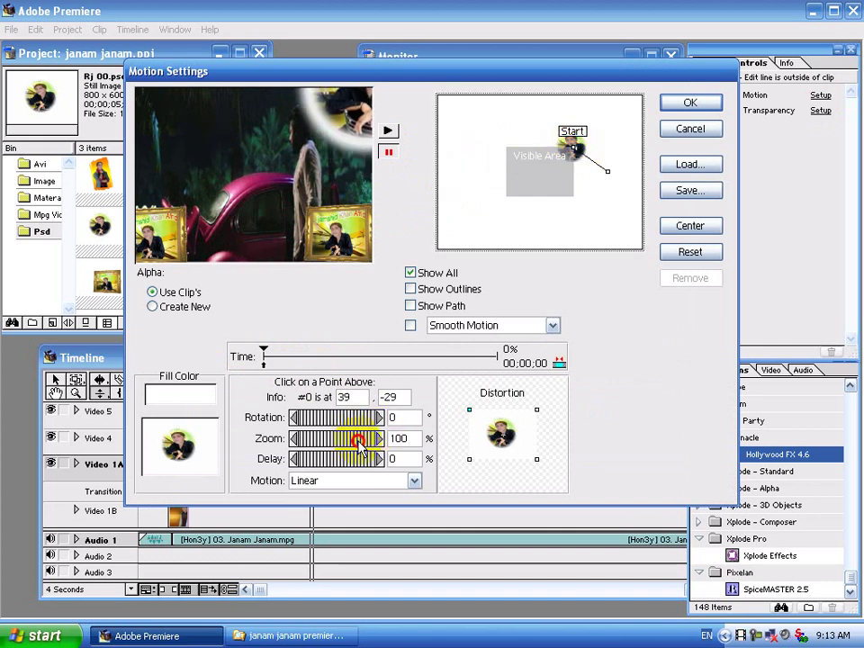
drag(358, 441, 323, 437)
key(Up)
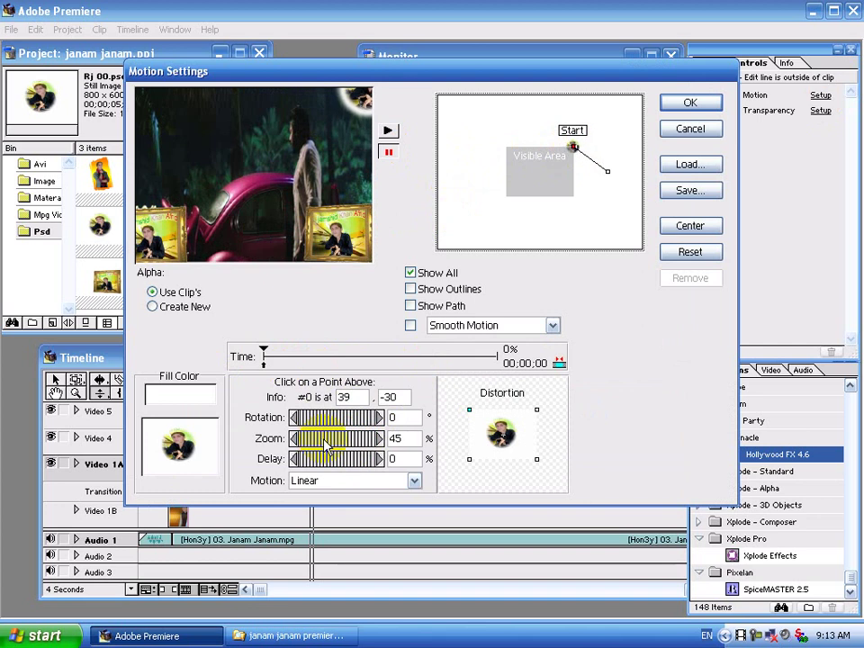
key(Up)
key(Up)
key(Up)
key(Up)
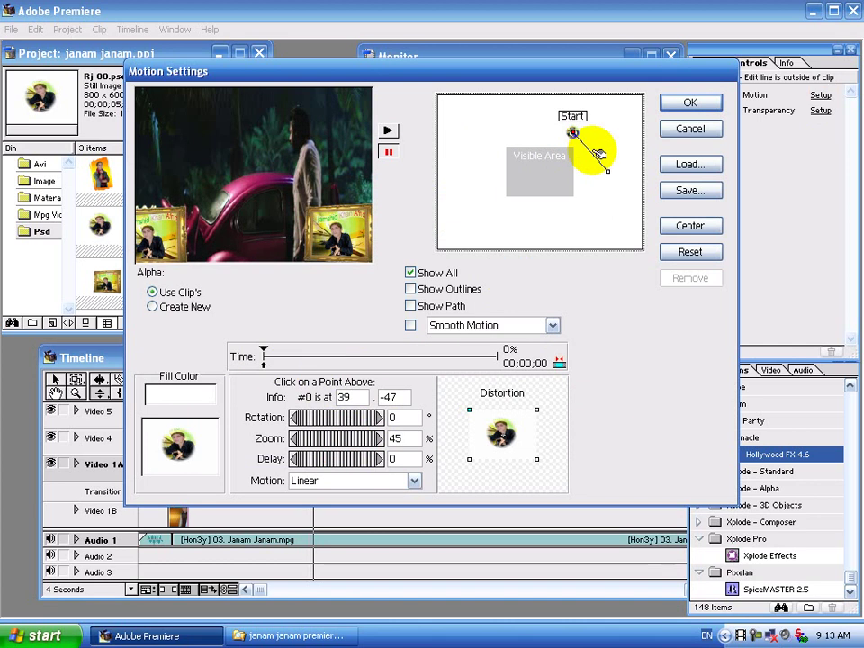
Add a middle path point inside the frame at 45% zoom
drag(597, 156, 531, 183)
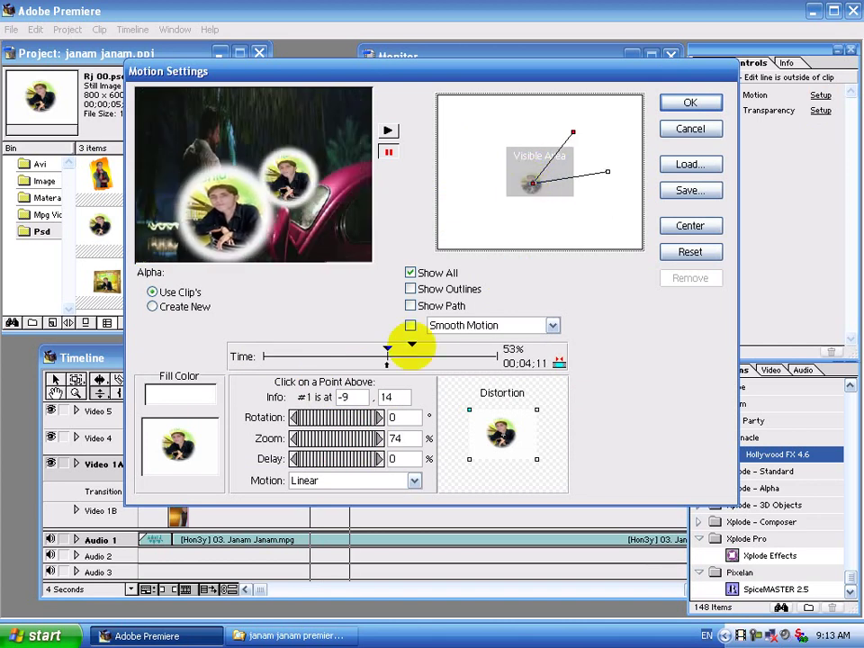
drag(362, 443, 335, 445)
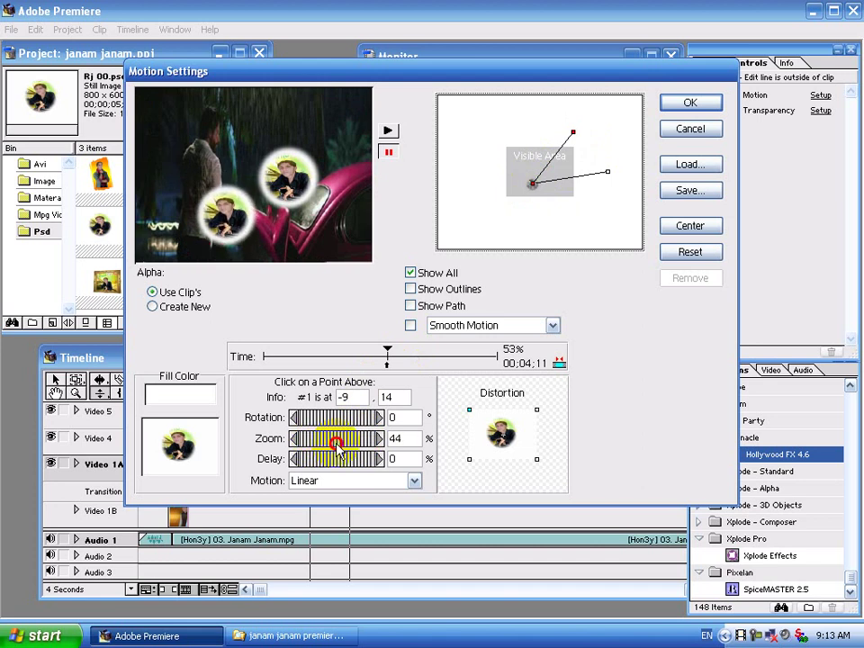
drag(337, 445, 338, 444)
click(396, 438)
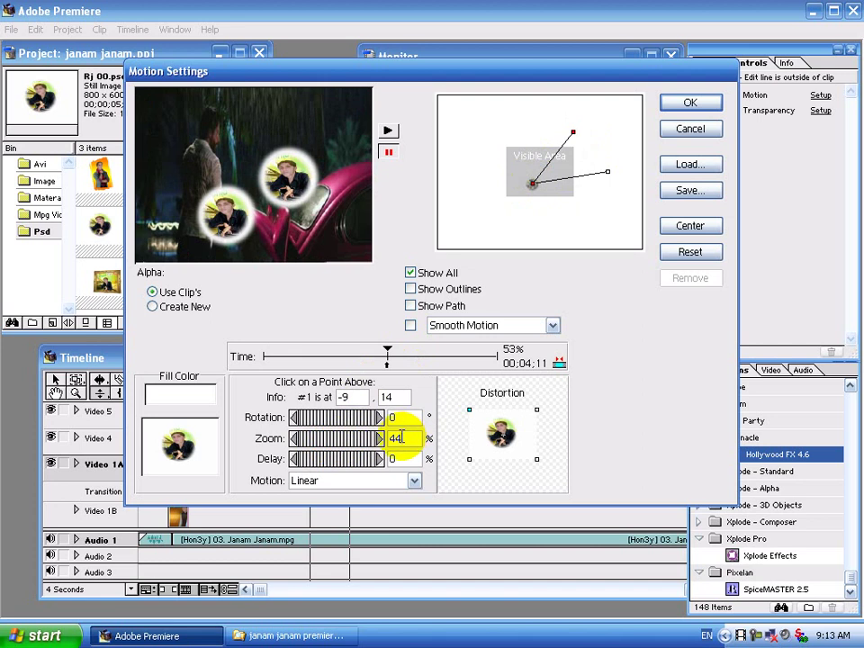
text(5)
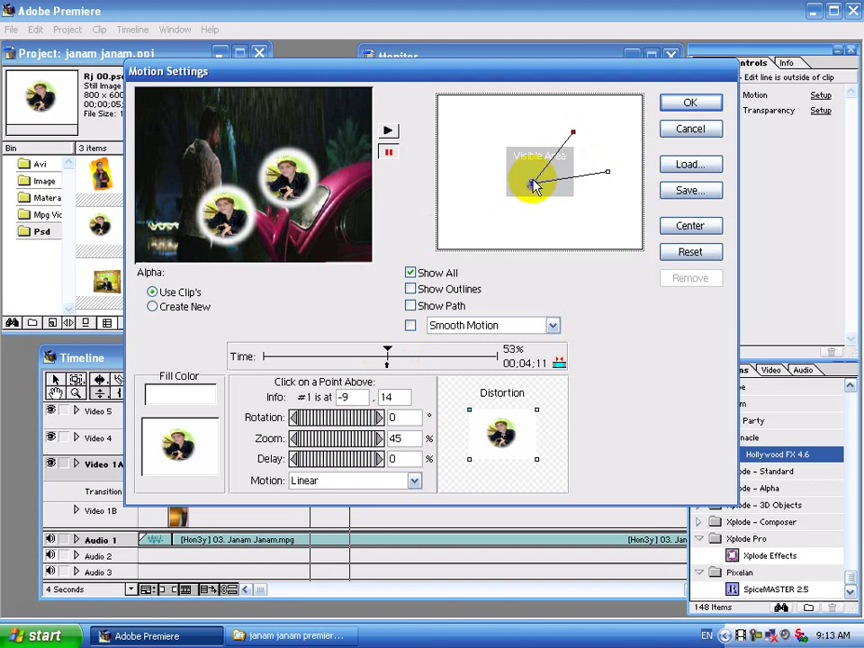
Adjust the Start point, then move the End point to upper left (-53, -41) at 45%
click(533, 185)
key(Up)
key(Up)
key(Up)
key(Up)
key(Up)
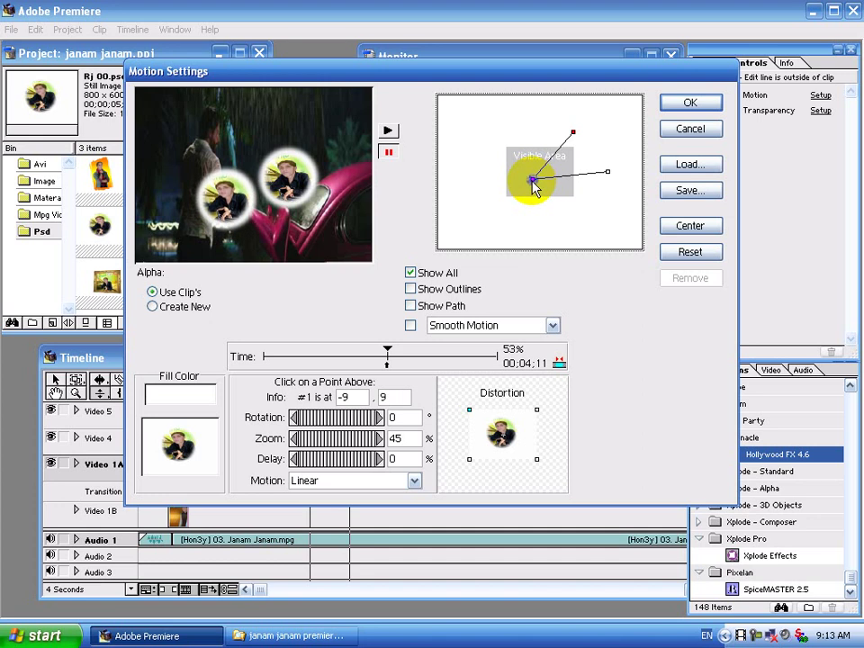
key(Up)
key(Up)
key(Up)
key(Down)
key(Down)
key(Down)
key(Down)
key(Down)
key(Down)
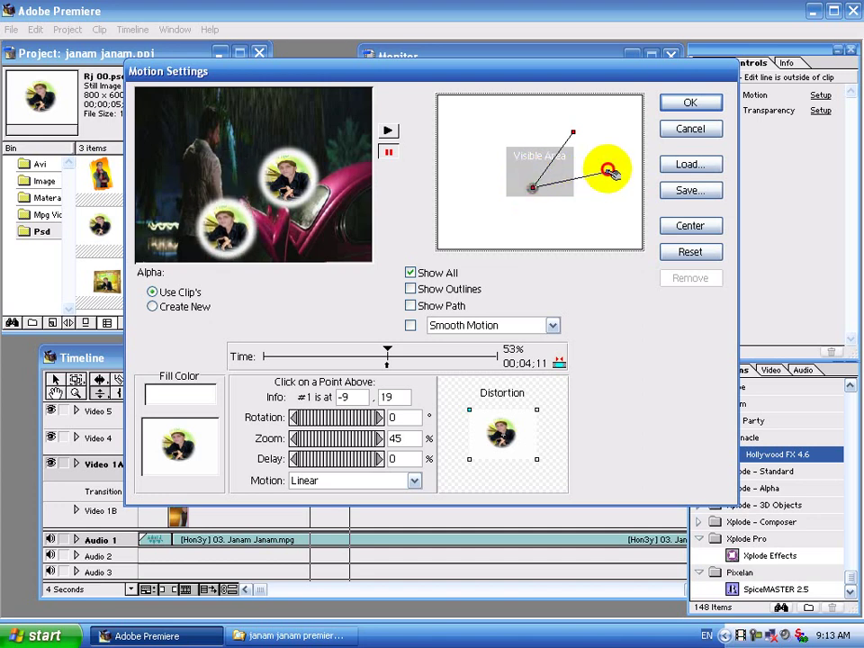
mouse_move(609, 172)
mouse_down()
mouse_move(510, 153)
mouse_move(493, 137)
mouse_up()
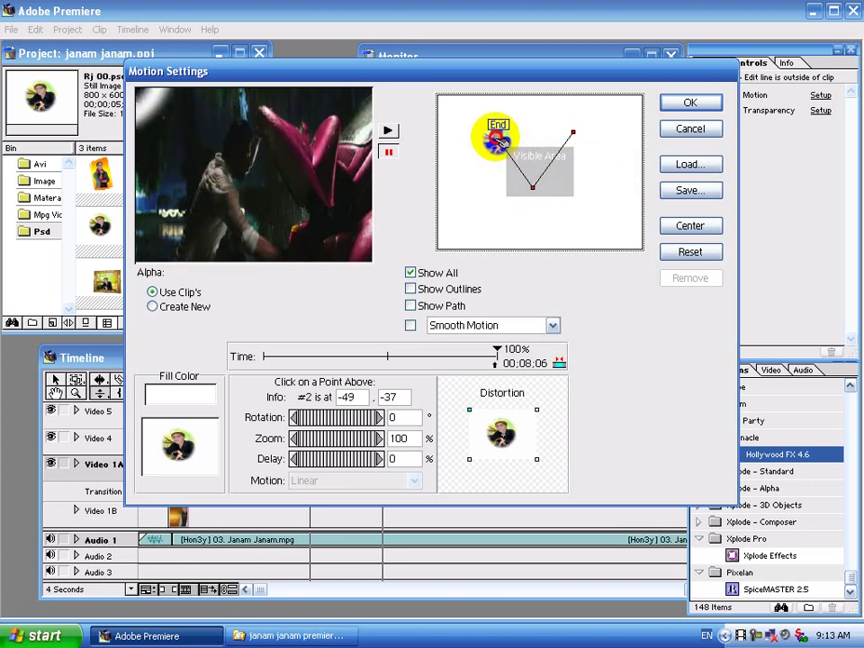
double_click(408, 439)
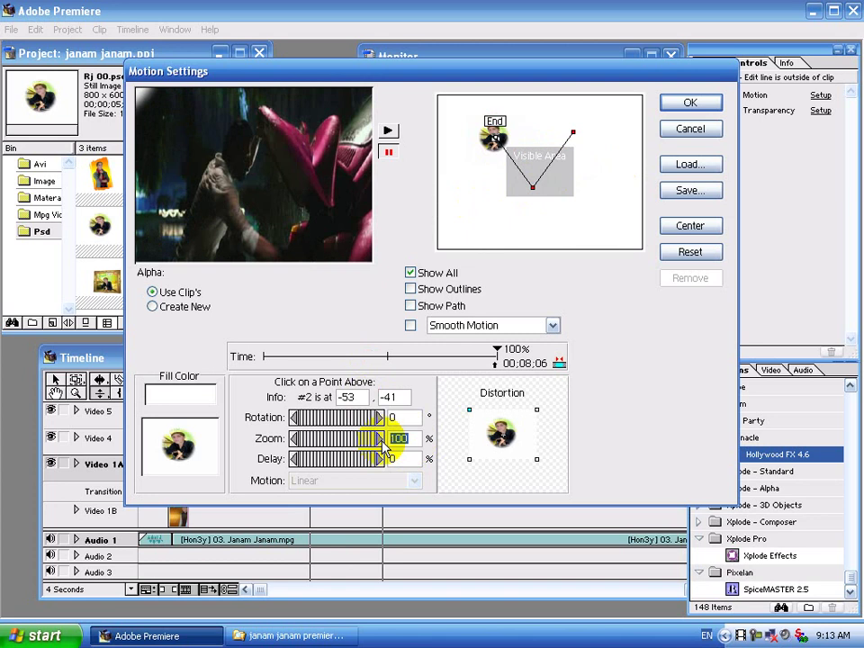
text(45)
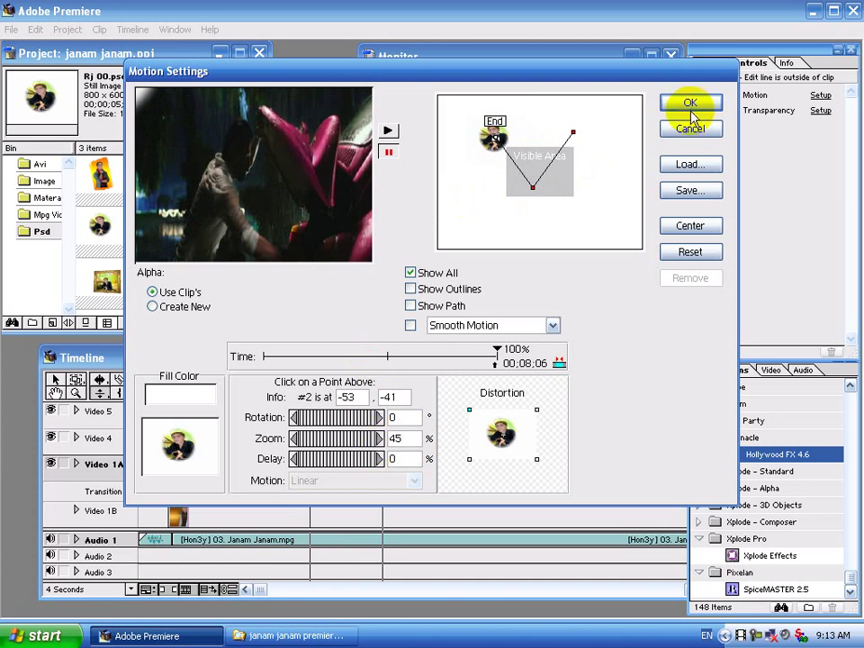
click(688, 106)
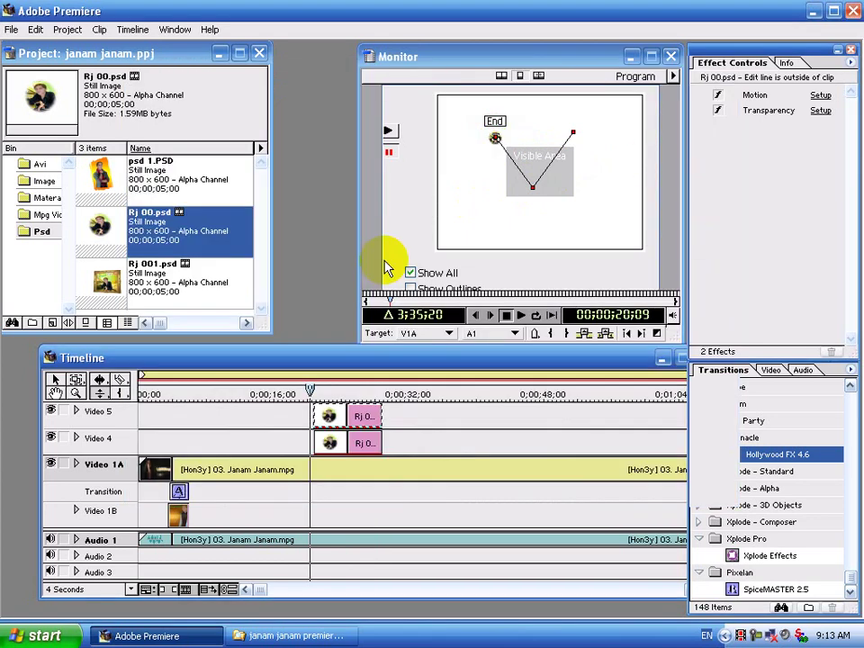
Play the preview from about 19 seconds to watch the round photo overlays move
click(304, 393)
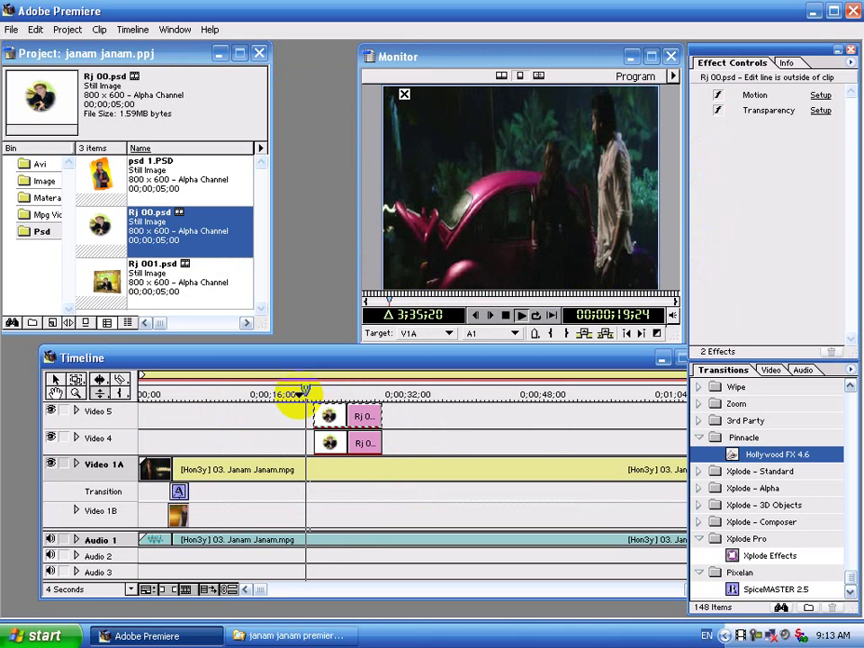
key(space)
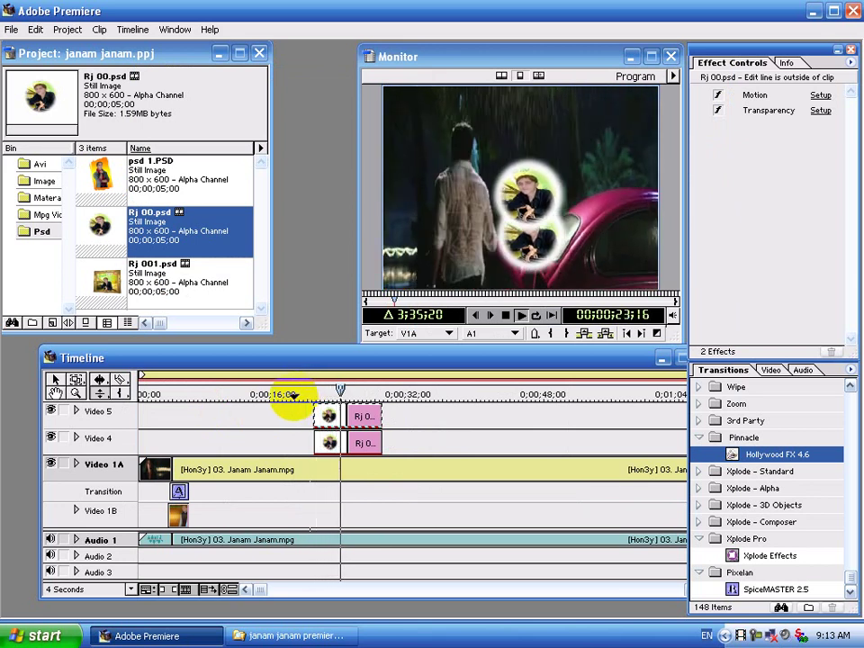
key(space)
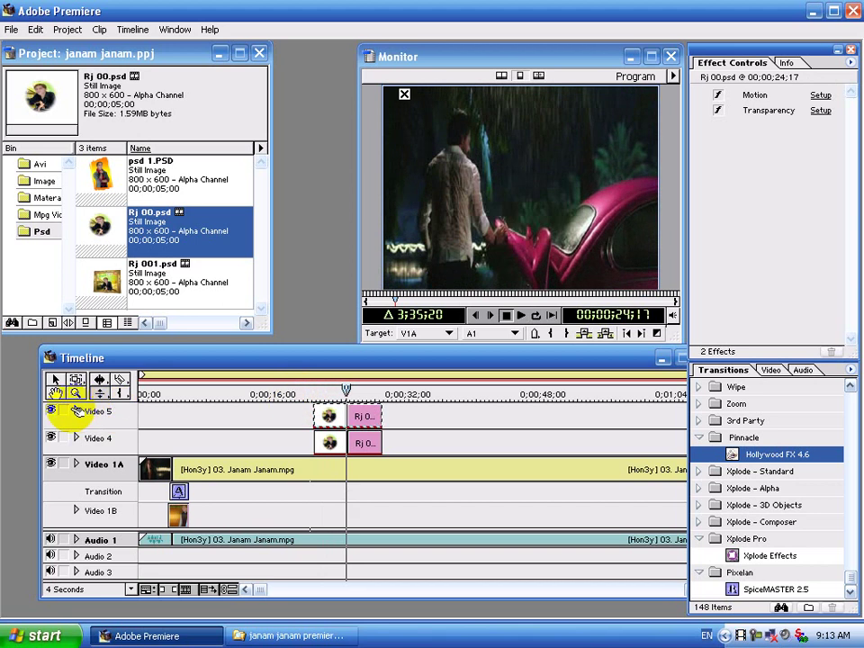
Expand and collapse the Video 5 and Video 4 tracks to inspect their opacity lines
click(76, 411)
click(329, 429)
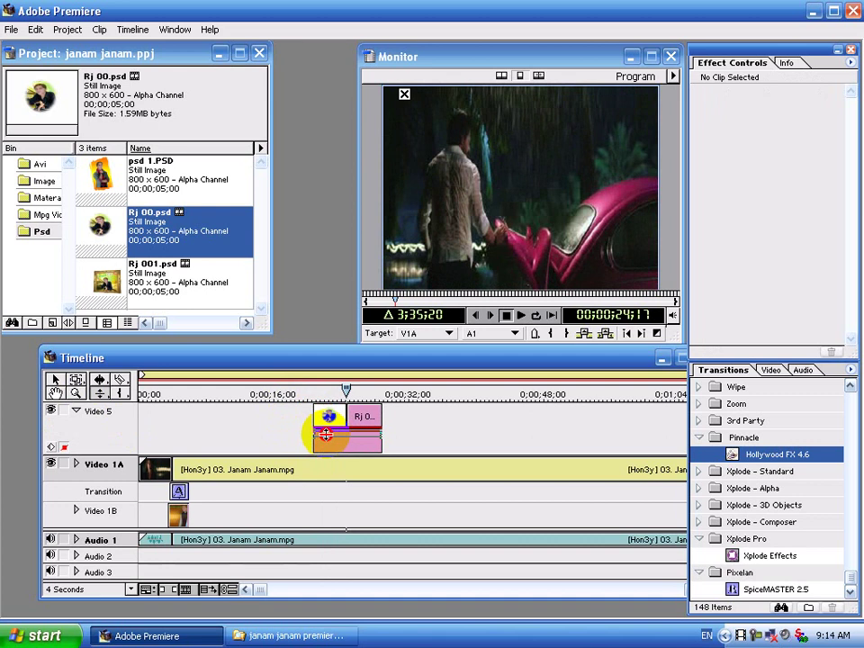
click(77, 411)
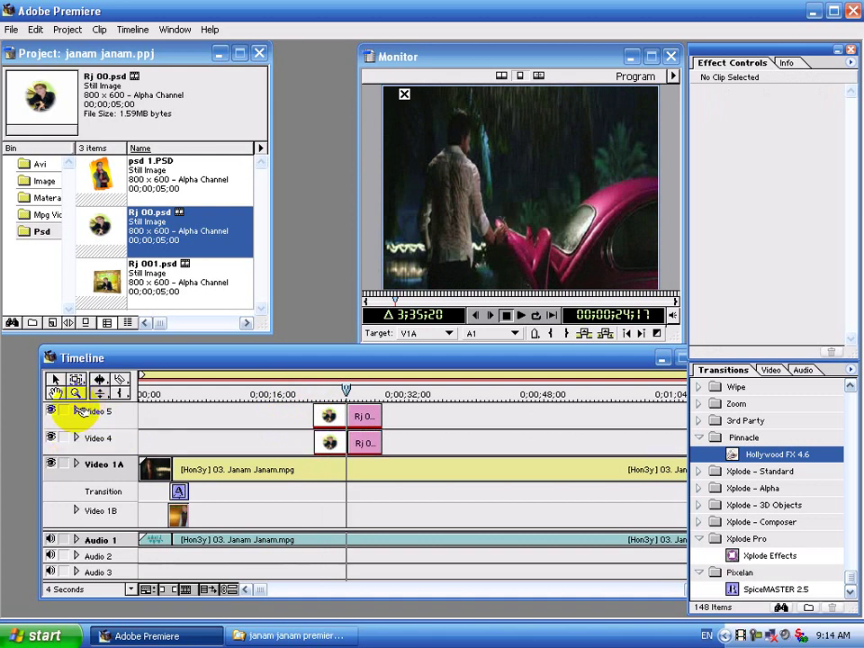
click(77, 437)
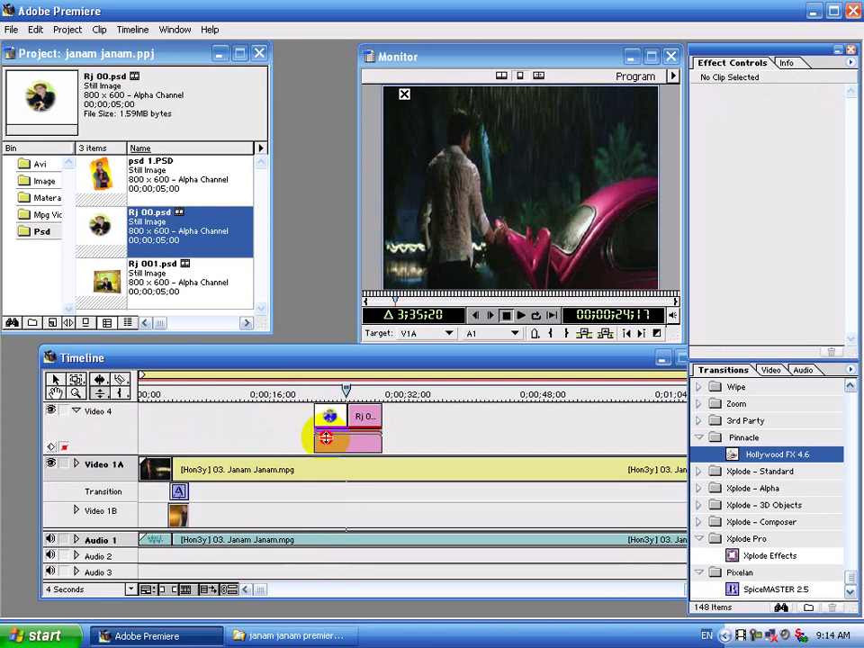
click(76, 411)
Replay the sequence from about 11 seconds to review the overlays, with the Timeline window moved higher
click(238, 389)
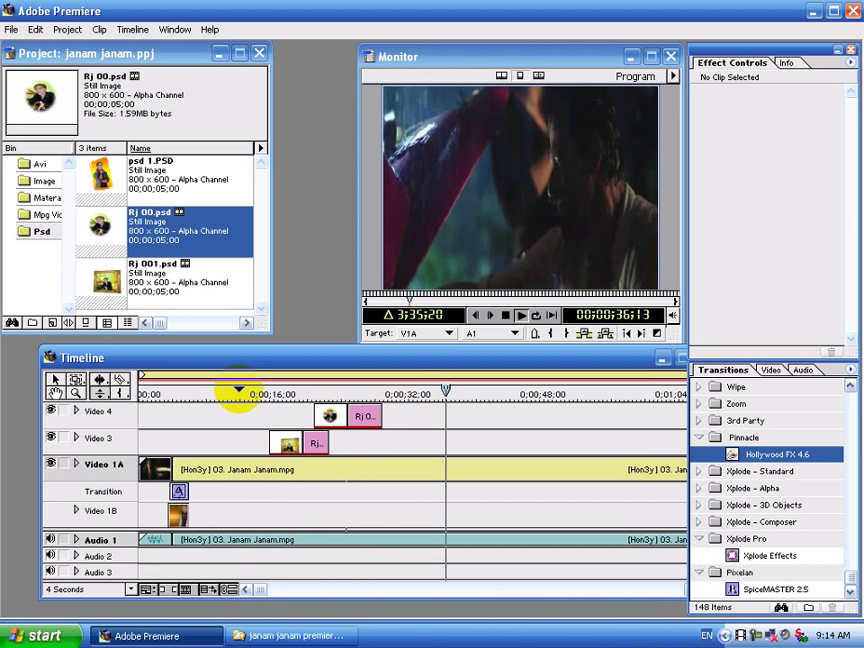
key(space)
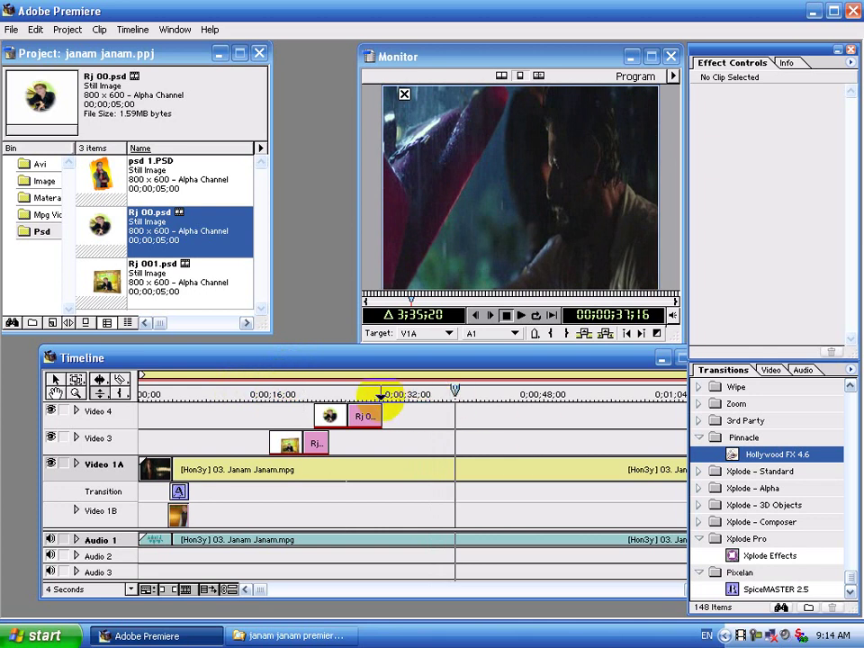
drag(338, 358, 319, 284)
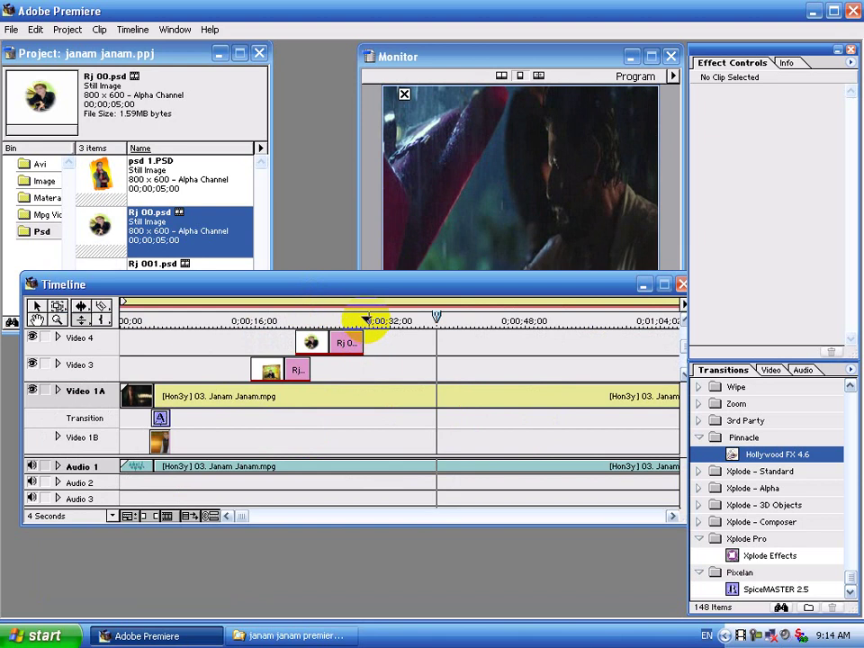
Scrub the edit line around 30 seconds, then minimize Premiere and the project folder to show the desktop
click(366, 321)
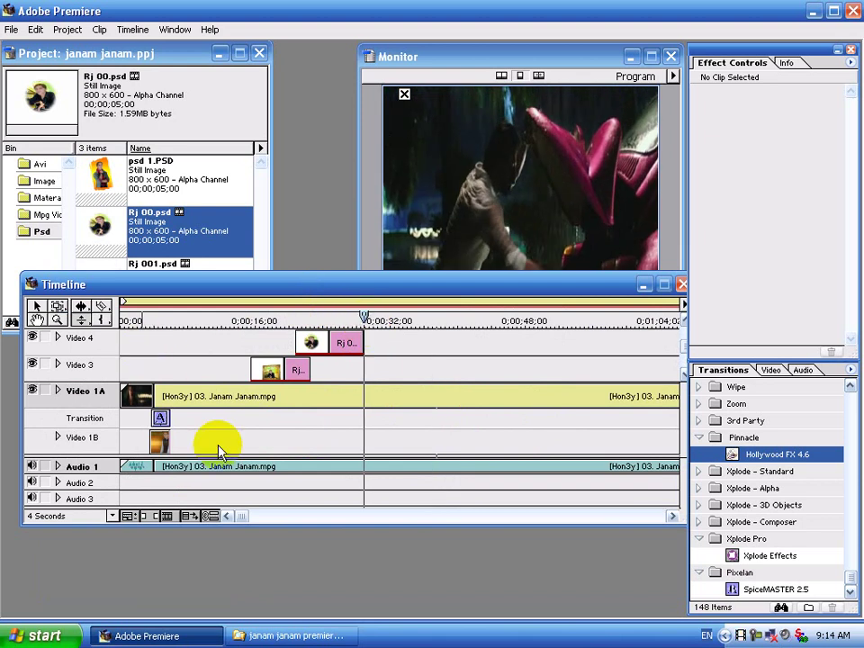
click(236, 515)
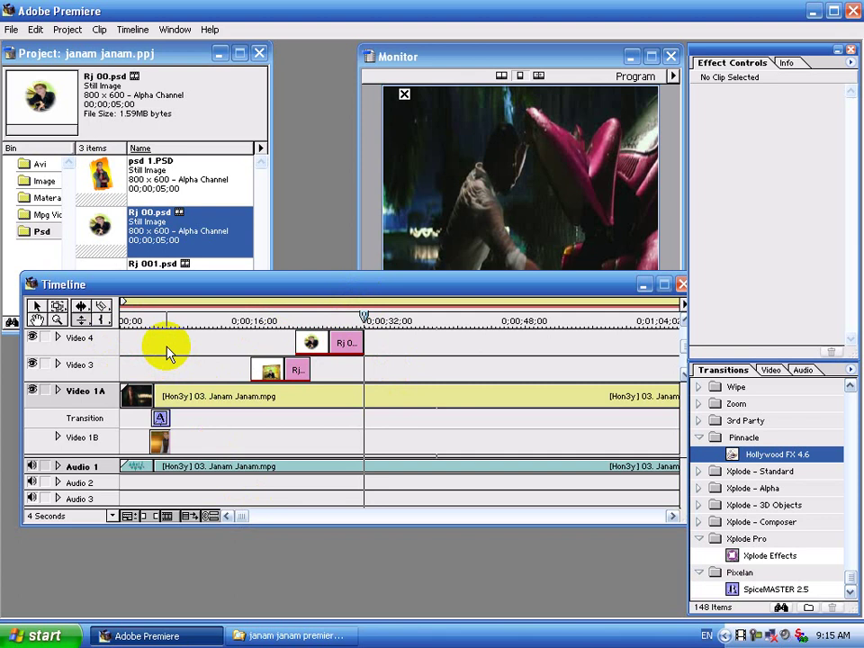
click(364, 311)
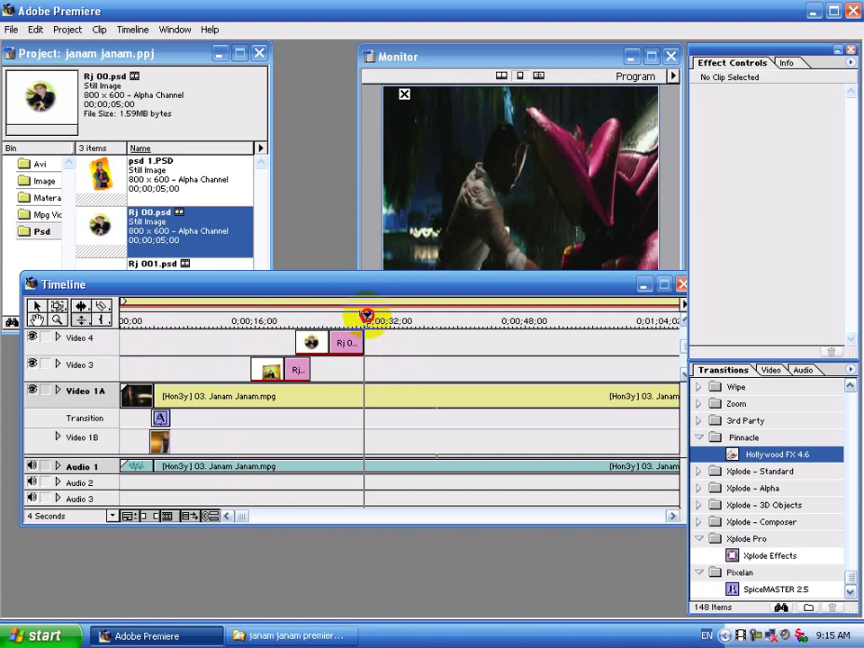
drag(369, 317, 363, 319)
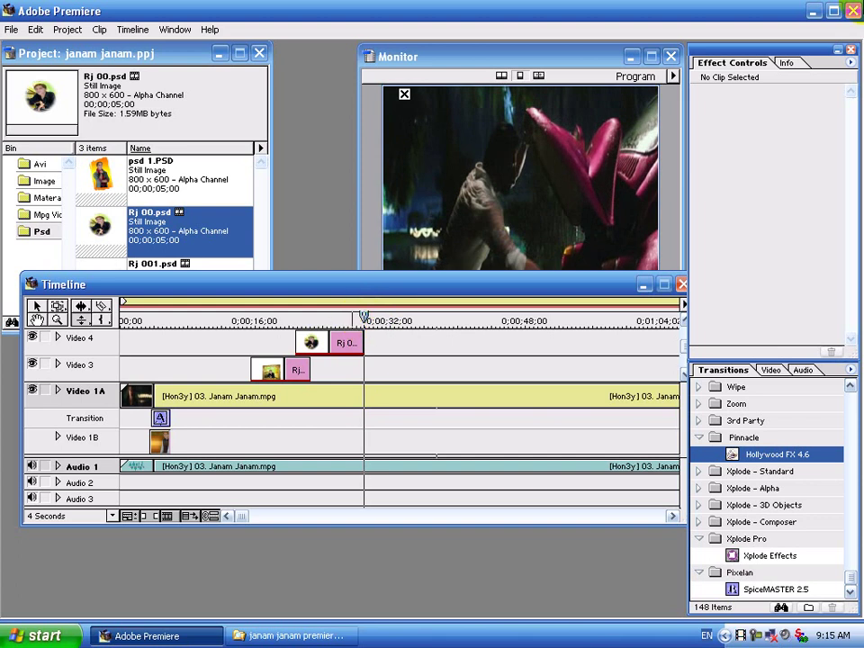
click(813, 11)
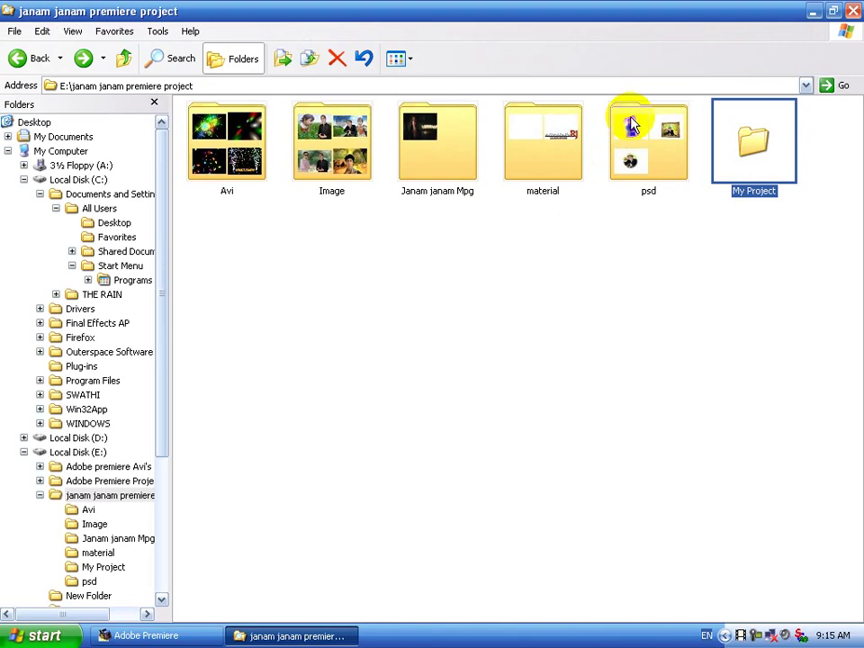
click(813, 13)
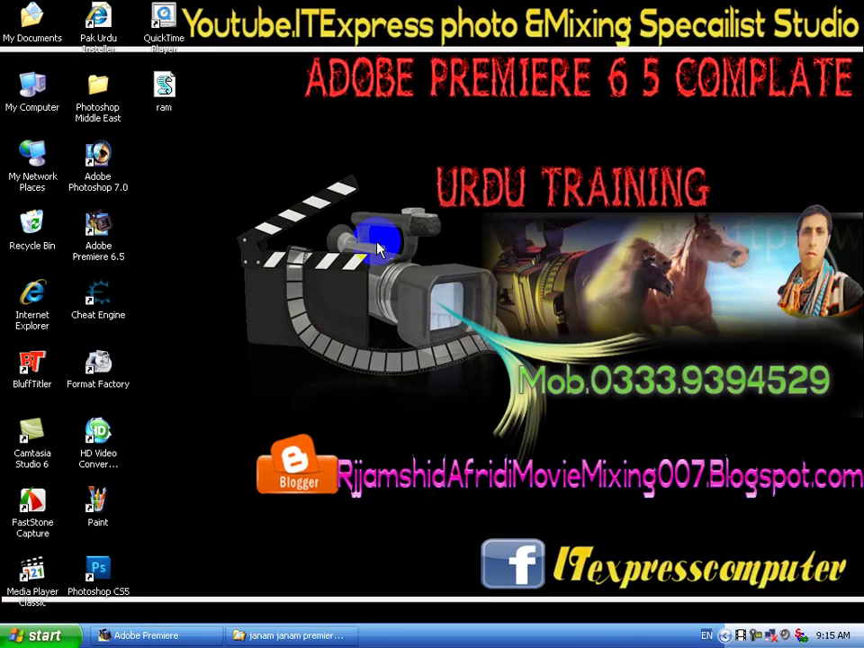